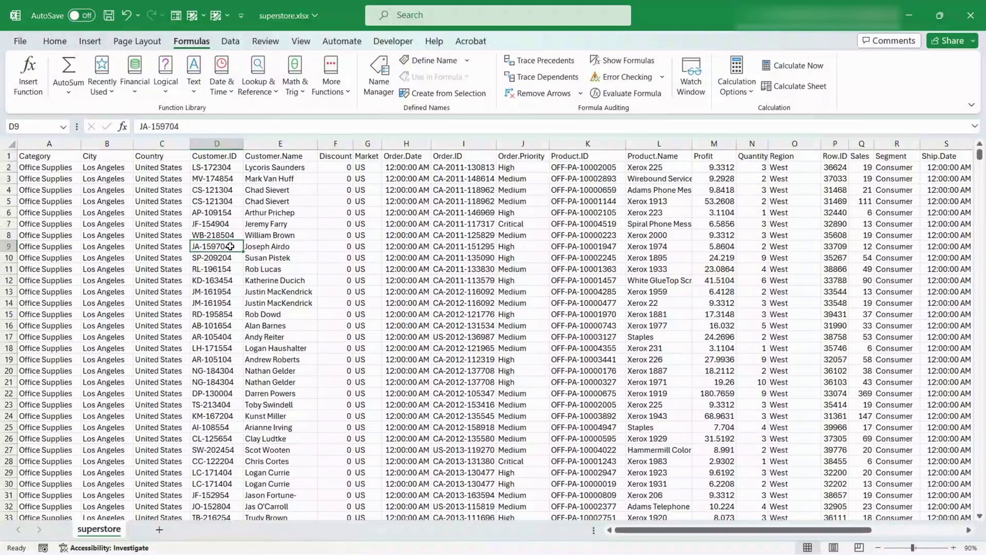
Step: Select the whole superstore data range, check its extent, then go back to a single cell
{"action": "key", "text": "ctrl+a"}
{"action": "scroll", "coordinate": [350, 234], "scroll_direction": "down", "scroll_amount": 6}
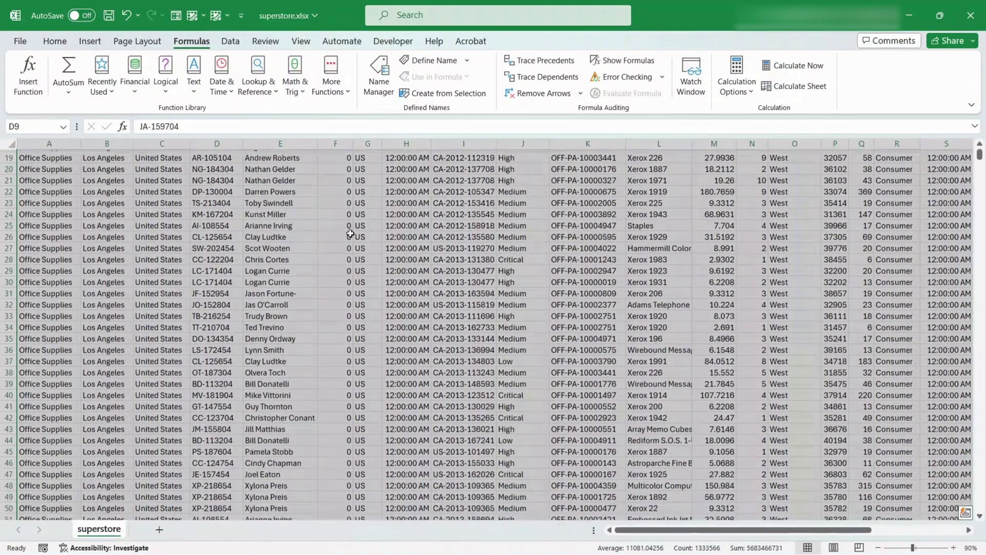
{"action": "mouse_move", "coordinate": [723, 530]}
{"action": "left_mouse_down"}
{"action": "mouse_move", "coordinate": [791, 515]}
{"action": "mouse_move", "coordinate": [725, 519]}
{"action": "left_mouse_up"}
{"action": "left_click_drag", "start_coordinate": [979, 159], "coordinate": [980, 506]}
{"action": "left_click_drag", "start_coordinate": [745, 530], "coordinate": [837, 529]}
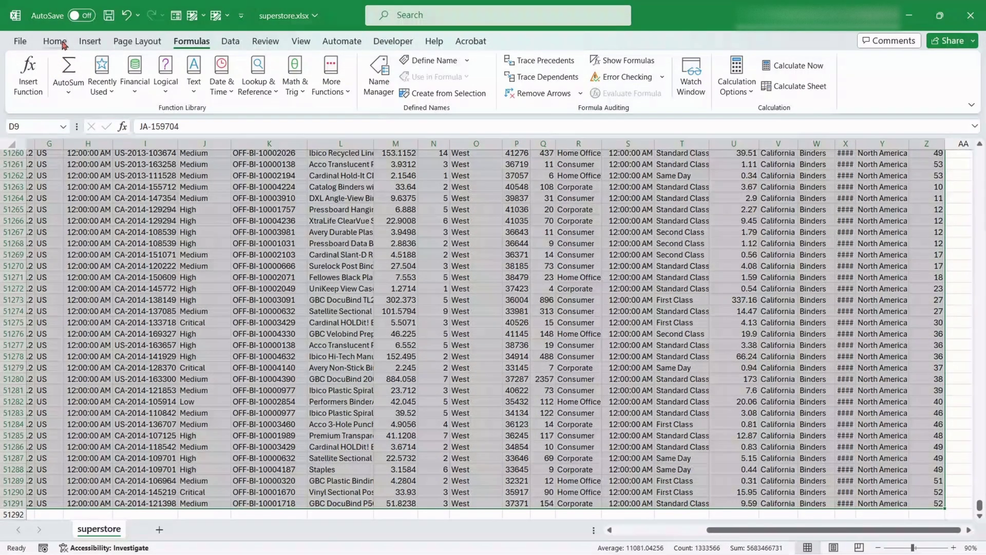
{"action": "left_click", "coordinate": [159, 202]}
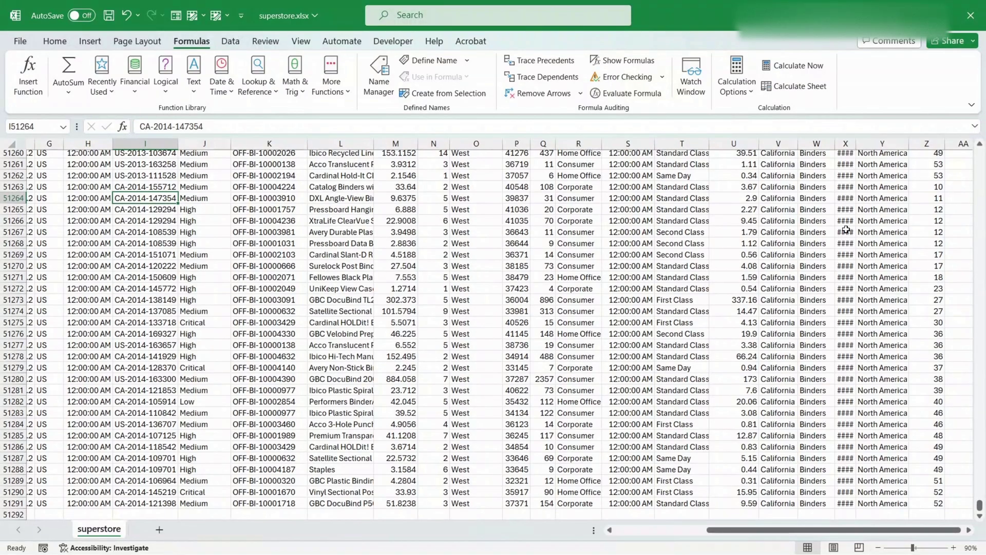
{"action": "left_click_drag", "start_coordinate": [981, 509], "coordinate": [979, 154]}
{"action": "left_click", "coordinate": [196, 186]}
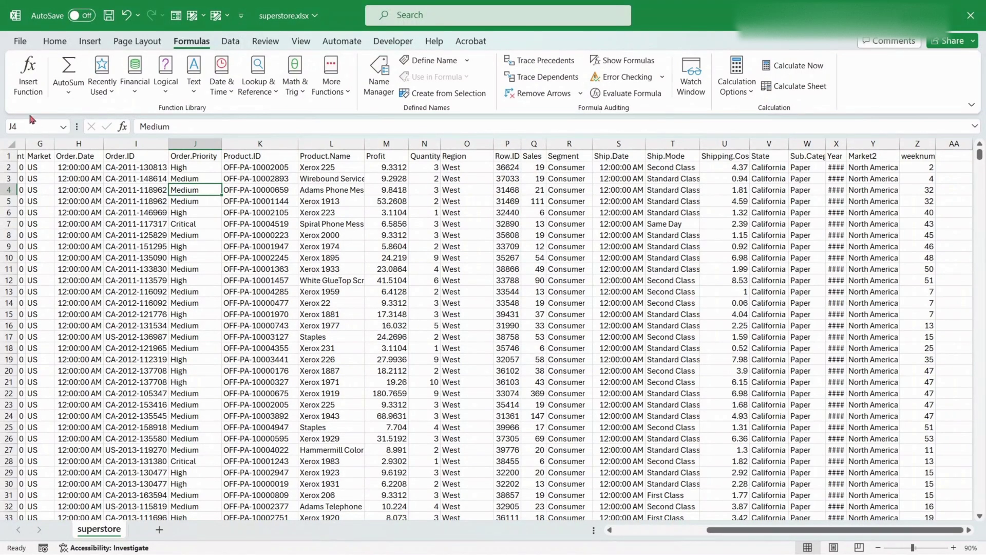
{"action": "left_click", "coordinate": [56, 42]}
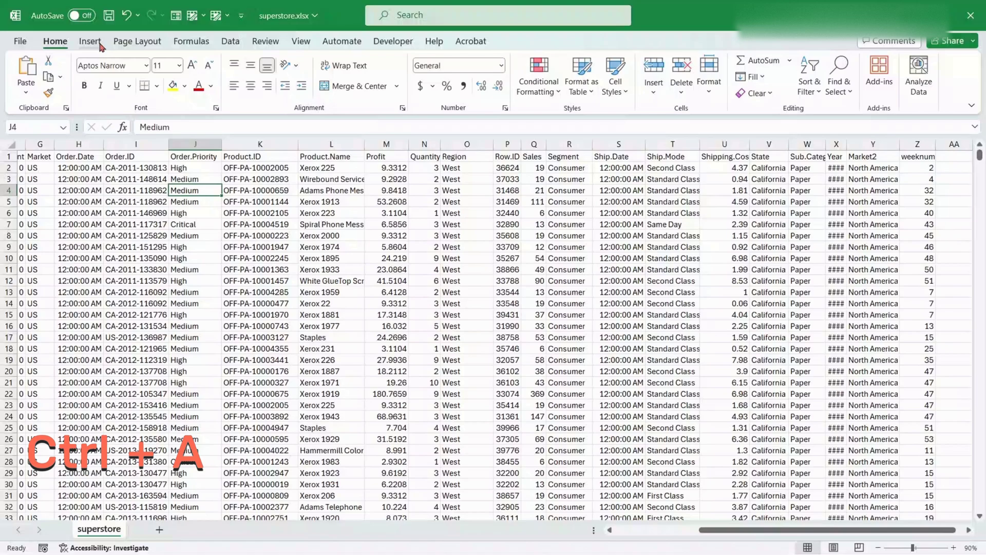
Step: Create a PivotTable from superstore!$A$1:$Z$51291 on a new worksheet, not added to the Data Model
{"action": "left_click", "coordinate": [77, 213]}
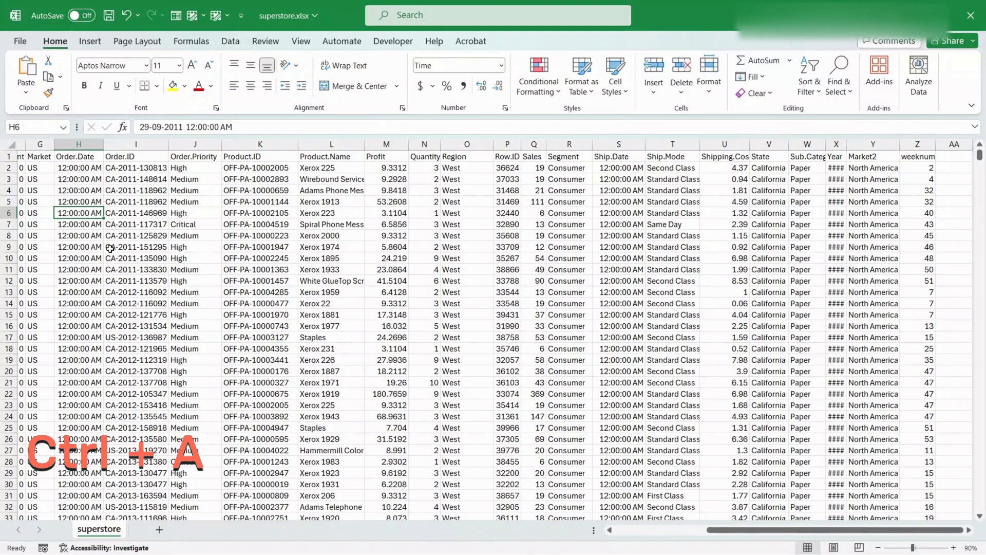
{"action": "key", "text": "ctrl+a"}
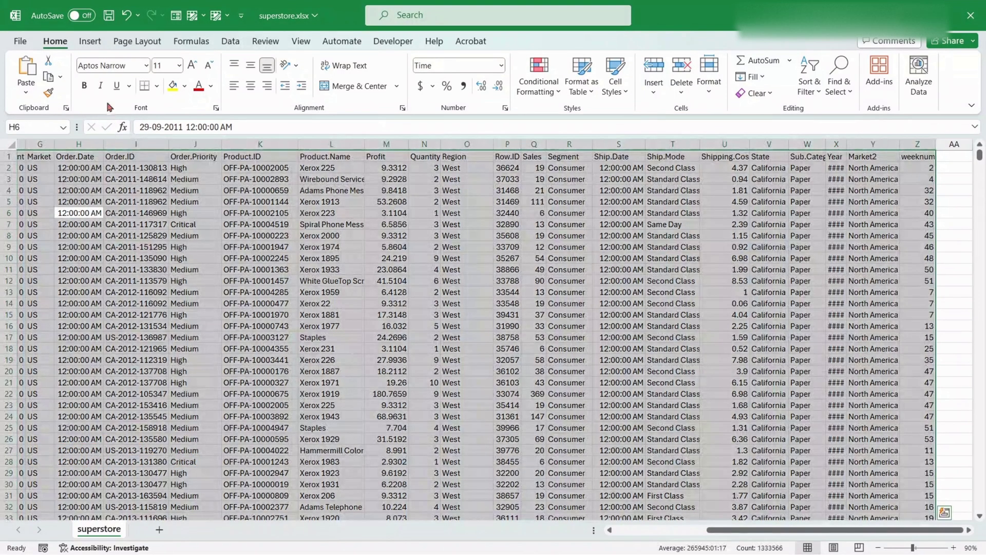
{"action": "left_click", "coordinate": [92, 43]}
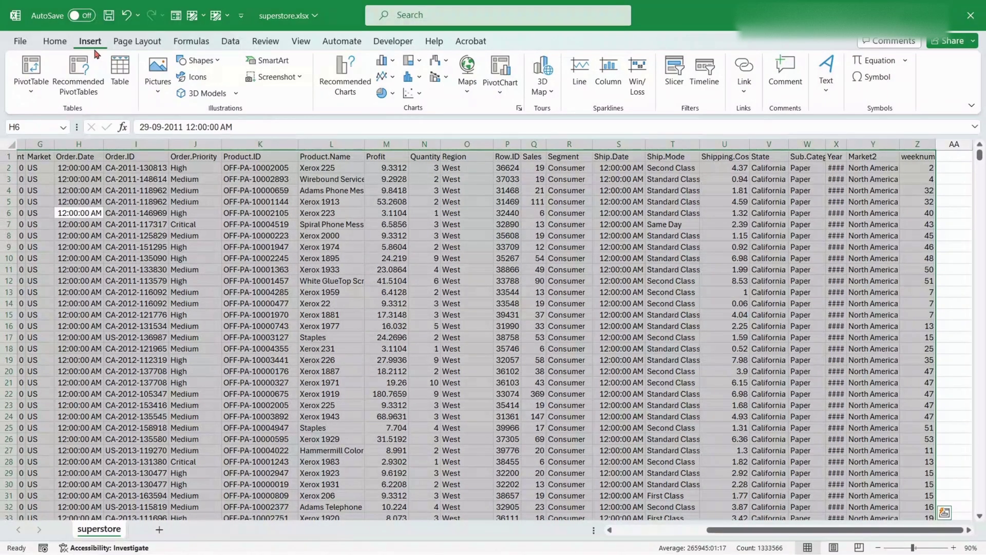
{"action": "left_click", "coordinate": [43, 87]}
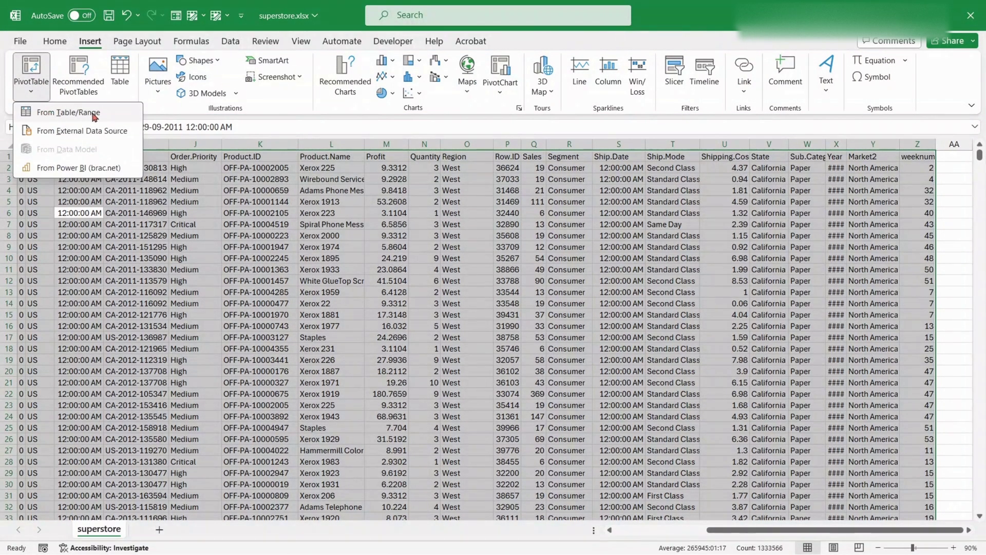
{"action": "left_click", "coordinate": [67, 116]}
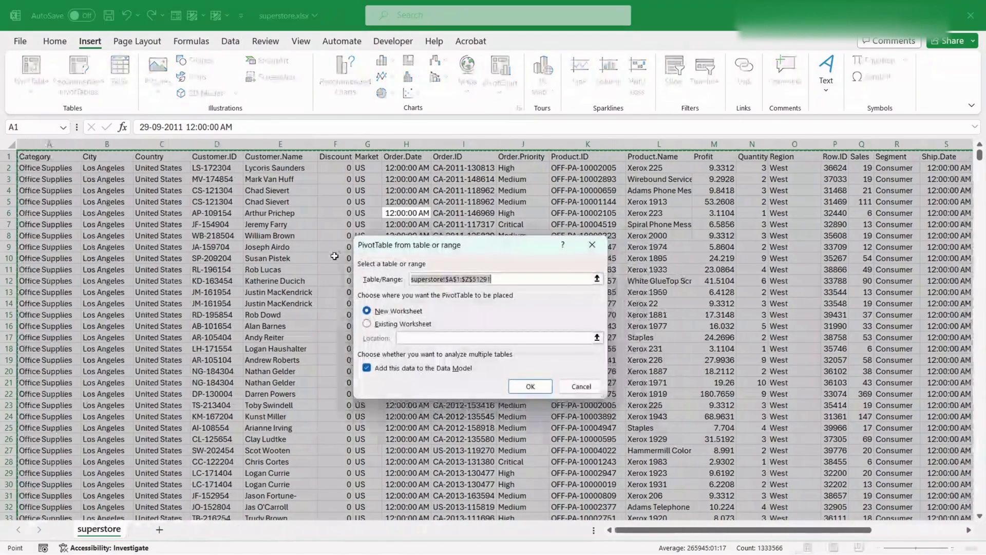
{"action": "left_click_drag", "start_coordinate": [406, 247], "coordinate": [389, 221]}
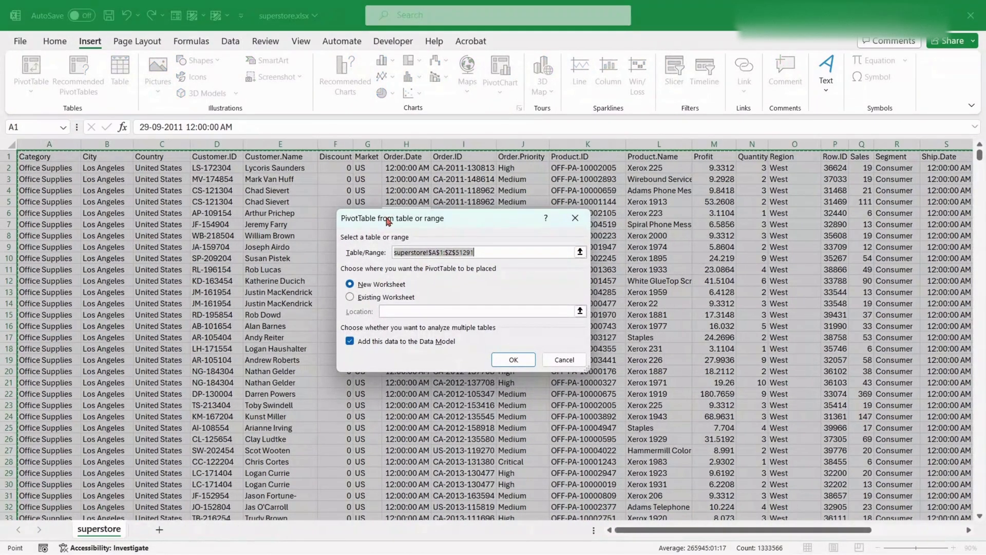
{"action": "left_click", "coordinate": [445, 308]}
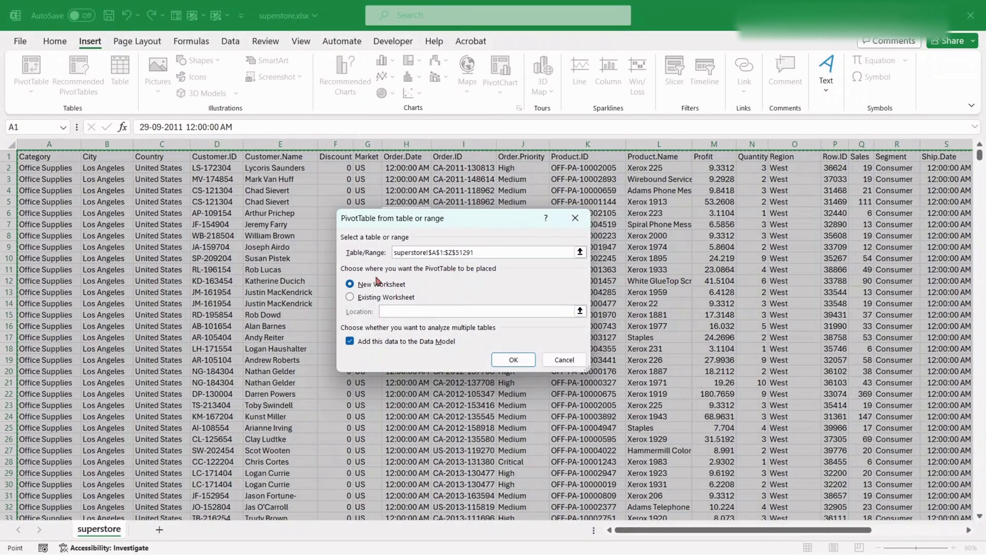
{"action": "left_click", "coordinate": [358, 286]}
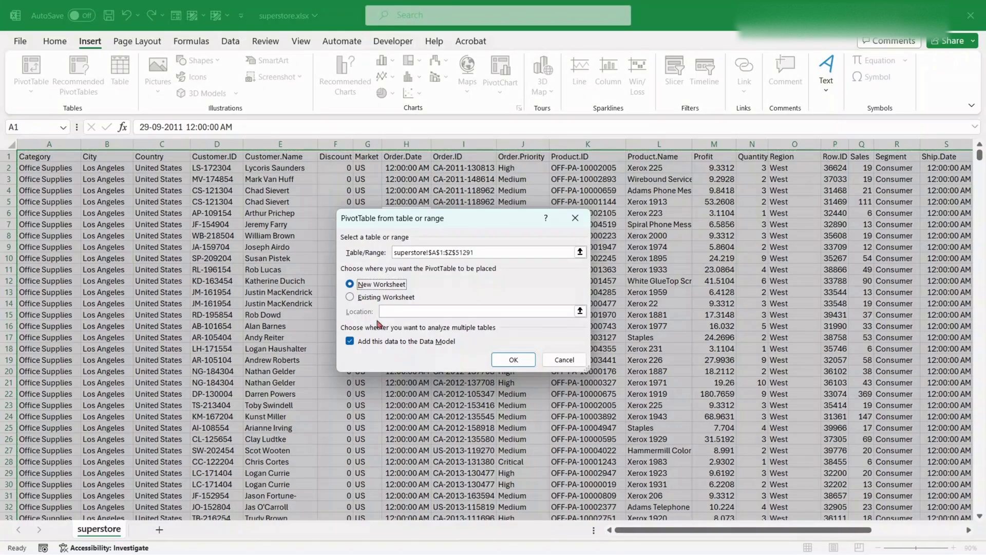
{"action": "left_click", "coordinate": [351, 342]}
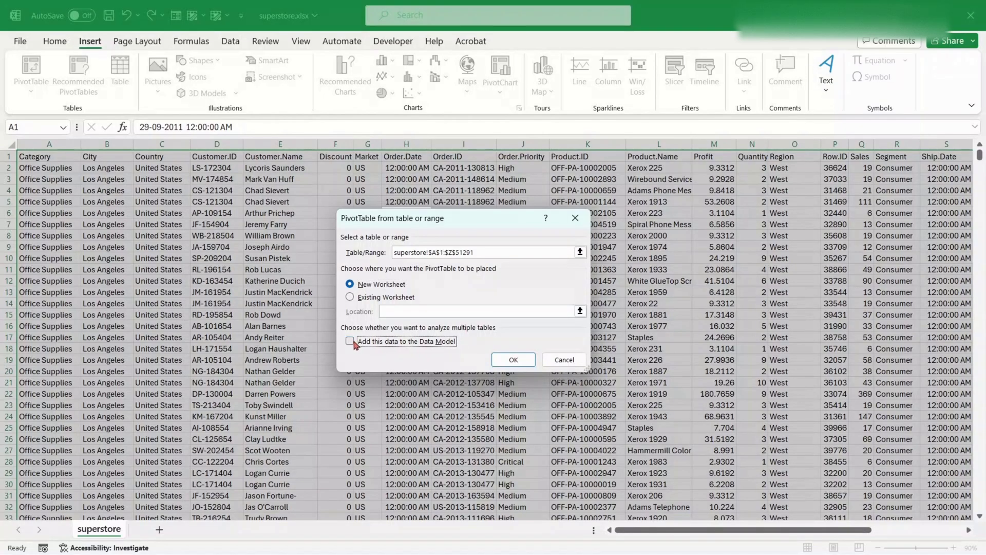
{"action": "left_click", "coordinate": [508, 361]}
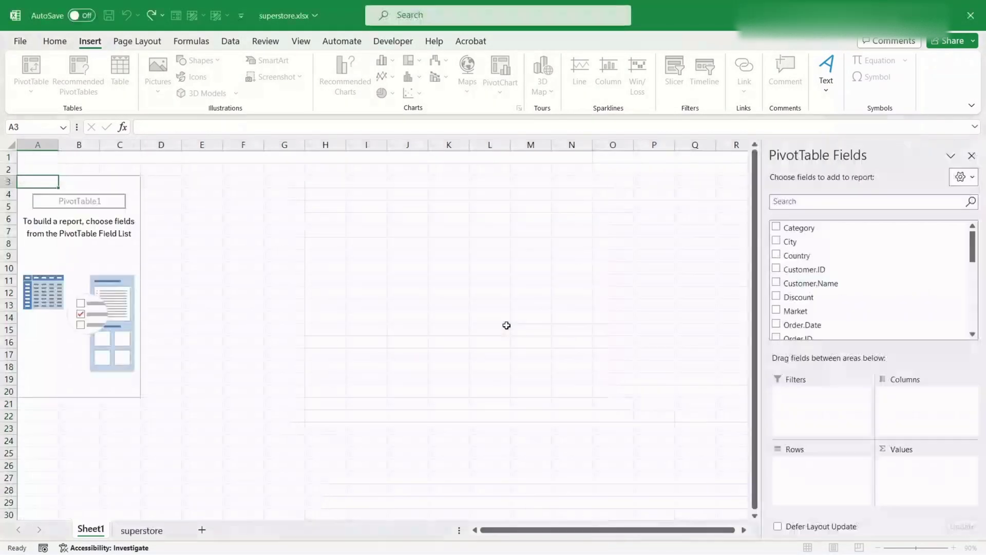
{"action": "key", "text": "alt+p"}
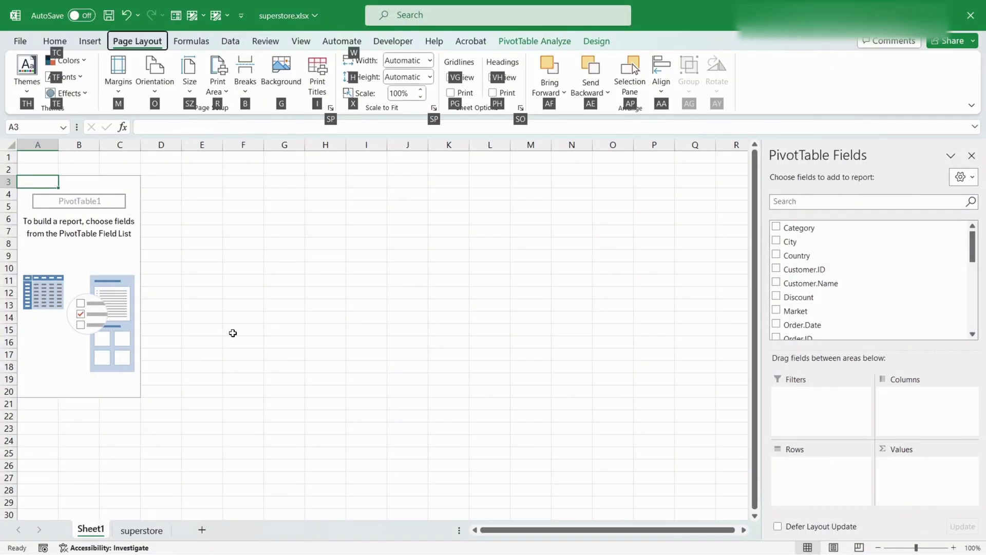
{"action": "left_click", "coordinate": [231, 331]}
{"action": "left_click", "coordinate": [36, 181]}
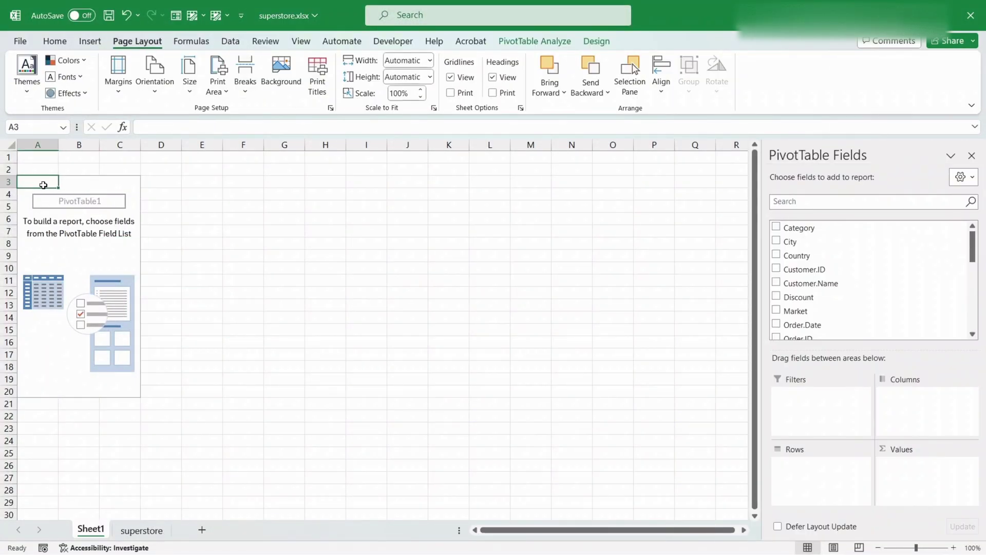
{"action": "left_click", "coordinate": [162, 296]}
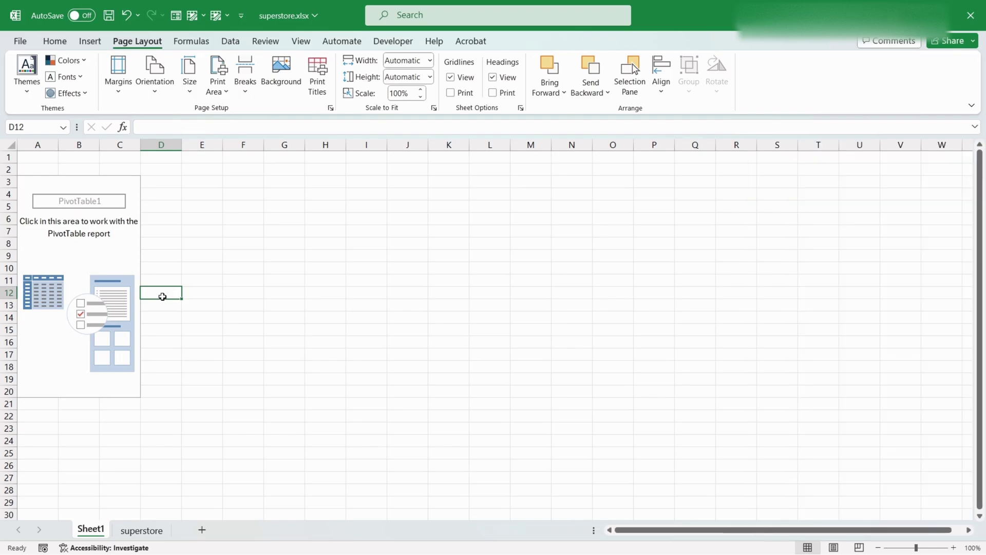
{"action": "left_click", "coordinate": [202, 330]}
{"action": "key", "text": "alt"}
{"action": "left_click", "coordinate": [202, 428]}
{"action": "left_click", "coordinate": [132, 232]}
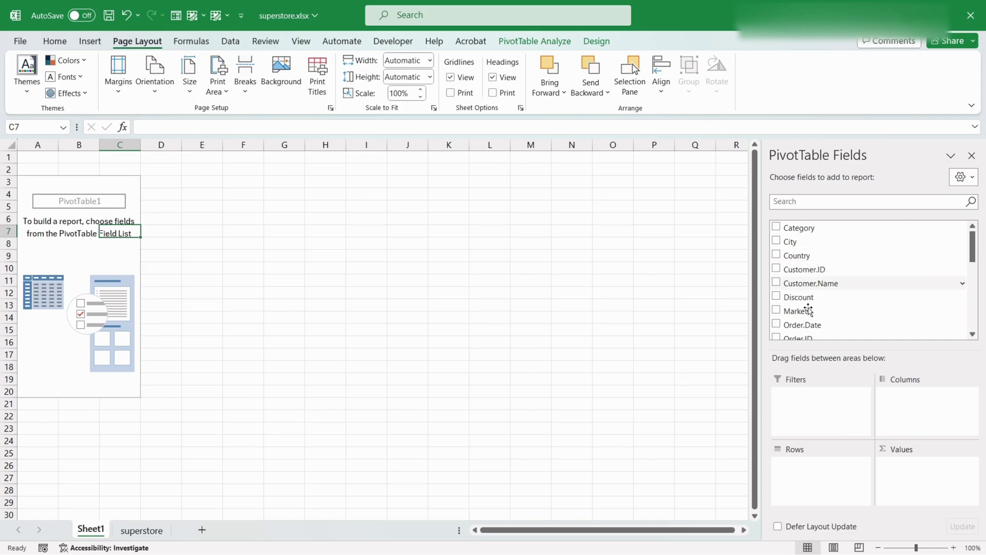
{"action": "scroll", "coordinate": [844, 259], "scroll_direction": "down", "scroll_amount": 1}
{"action": "scroll", "coordinate": [843, 260], "scroll_direction": "down", "scroll_amount": 5}
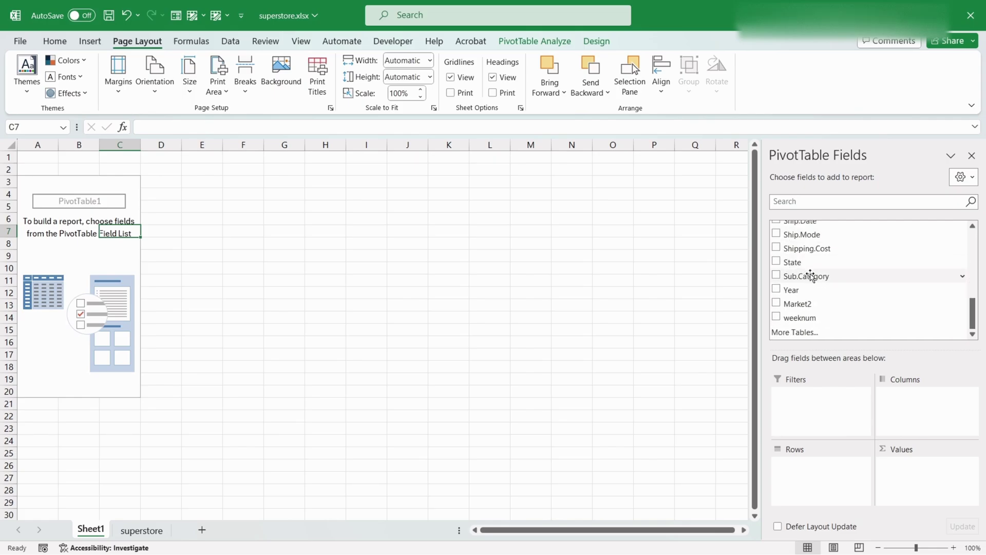
{"action": "scroll", "coordinate": [790, 273], "scroll_direction": "up", "scroll_amount": 6}
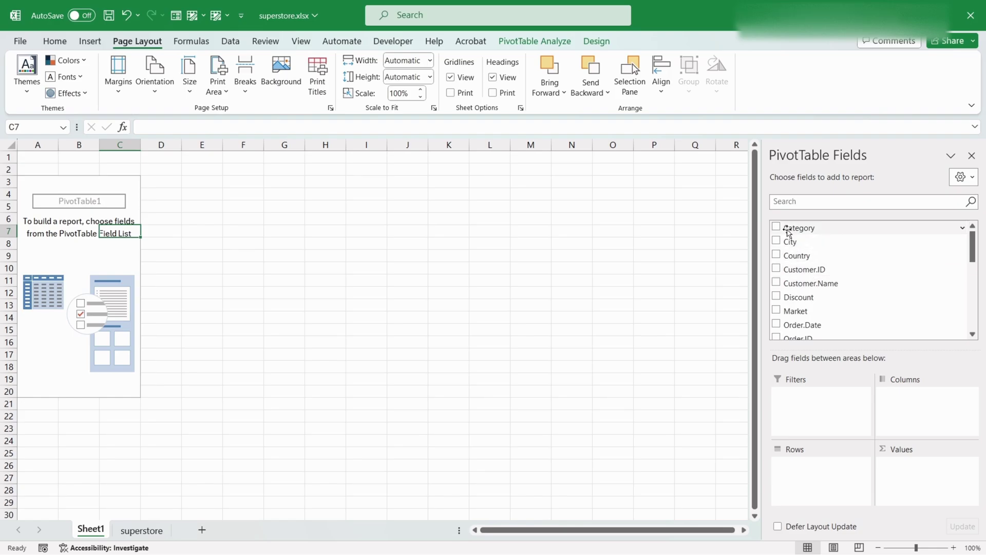
{"action": "key", "text": "Left"}
{"action": "key", "text": "Down"}
{"action": "key", "text": "Down"}
{"action": "key", "text": "Down"}
{"action": "key", "text": "Down"}
{"action": "key", "text": "Down"}
{"action": "key", "text": "Down"}
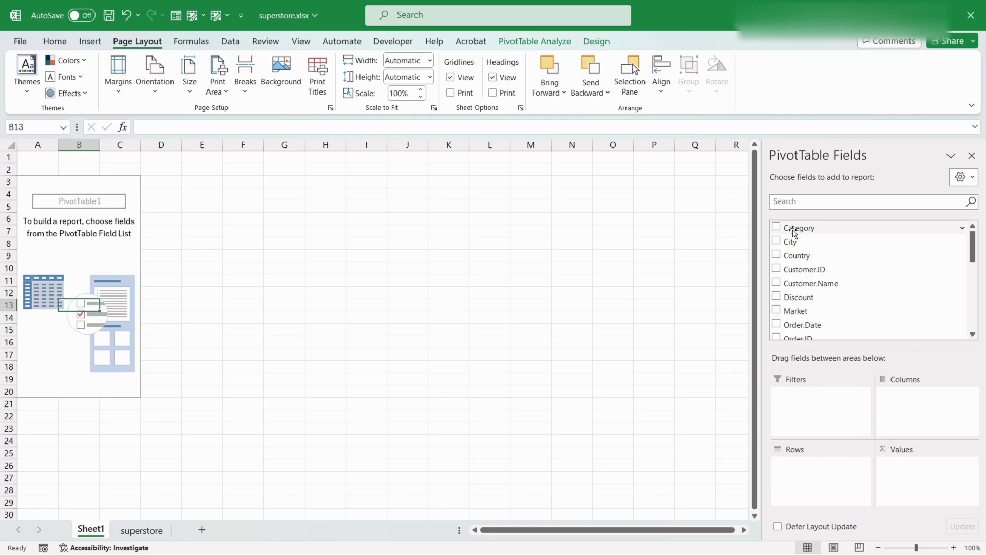
{"action": "left_click_drag", "start_coordinate": [804, 230], "coordinate": [805, 471]}
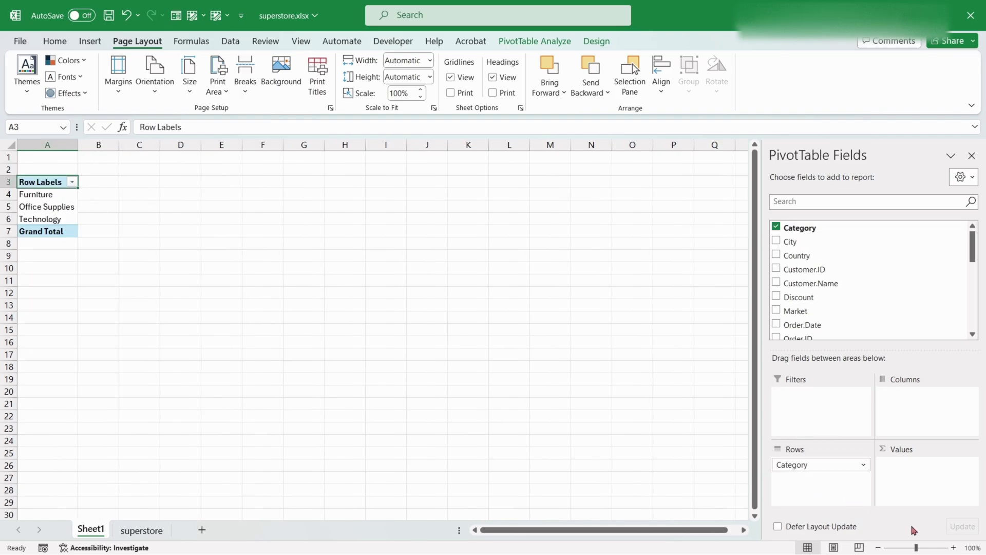
{"action": "scroll", "coordinate": [517, 427], "scroll_direction": "up", "scroll_amount": 4}
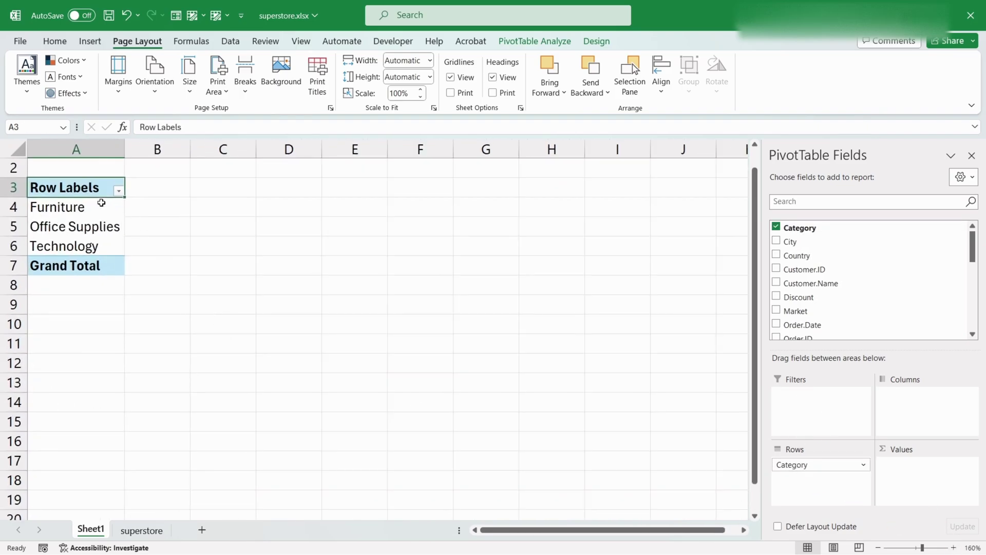
{"action": "key", "text": "Down"}
{"action": "key", "text": "Down"}
{"action": "key", "text": "Down"}
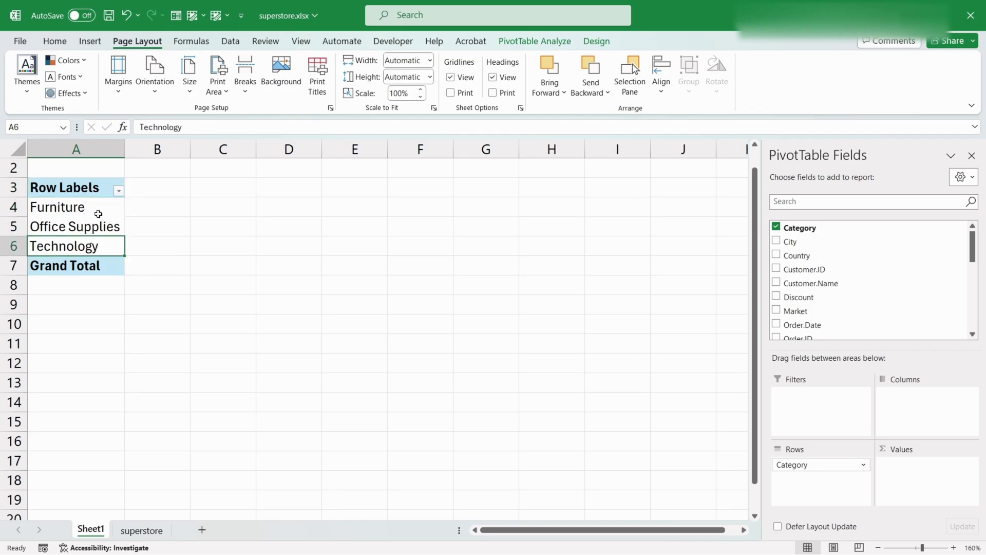
{"action": "key", "text": "Up"}
{"action": "key", "text": "Up"}
{"action": "key", "text": "Up"}
{"action": "key", "text": "Down"}
{"action": "key", "text": "Down"}
{"action": "left_click_drag", "start_coordinate": [796, 465], "coordinate": [909, 403]}
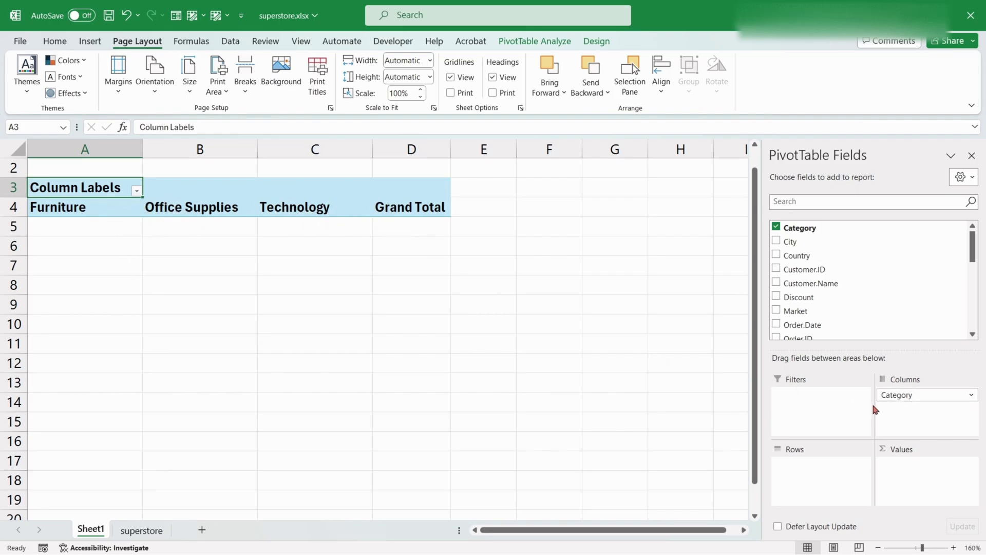
{"action": "left_click_drag", "start_coordinate": [903, 393], "coordinate": [489, 333]}
Step: Sum Sales in the pivot and swap Category rows for Region, giving 13 regions totalling 12642905
{"action": "left_click_drag", "start_coordinate": [434, 279], "coordinate": [434, 278]}
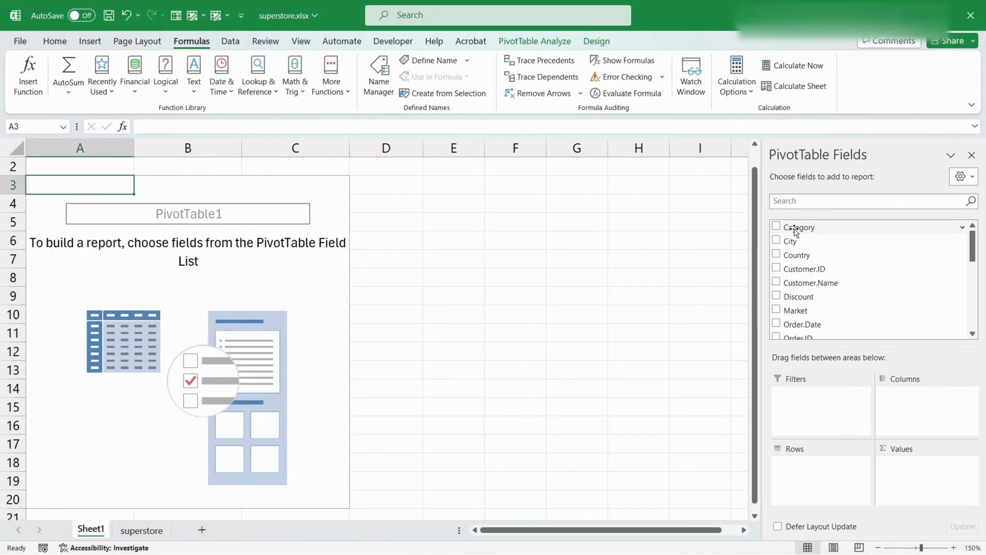
{"action": "left_click_drag", "start_coordinate": [796, 230], "coordinate": [807, 468]}
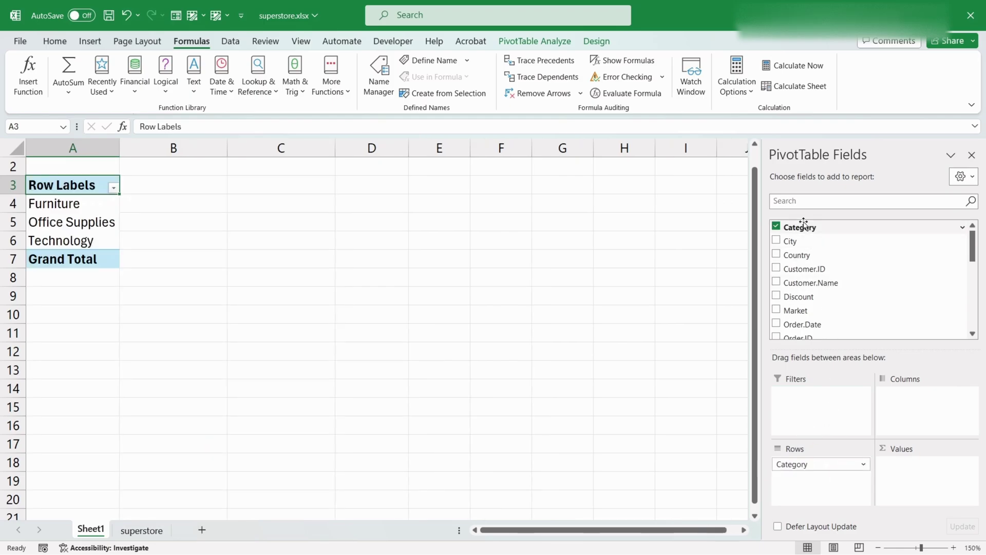
{"action": "scroll", "coordinate": [799, 262], "scroll_direction": "down", "scroll_amount": 3}
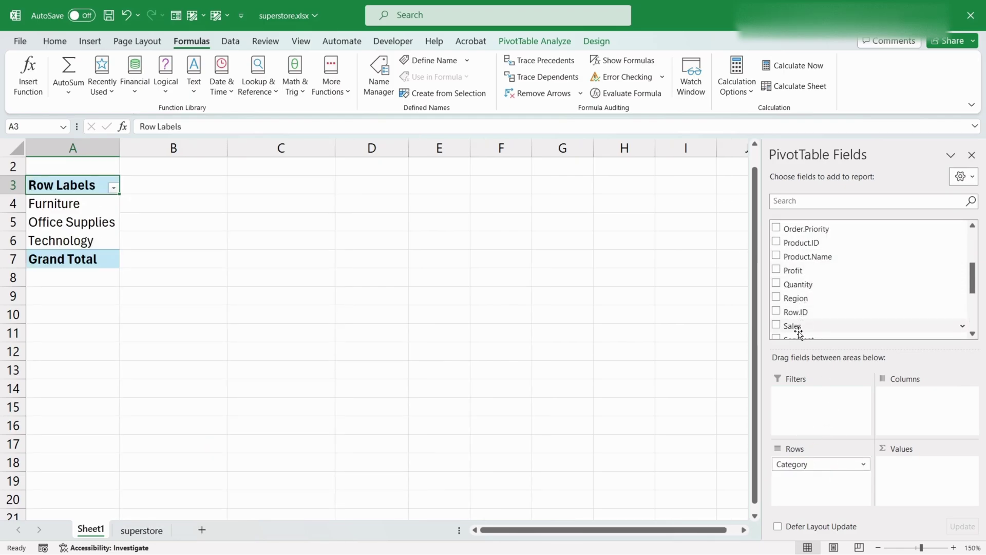
{"action": "left_click_drag", "start_coordinate": [795, 326], "coordinate": [904, 465]}
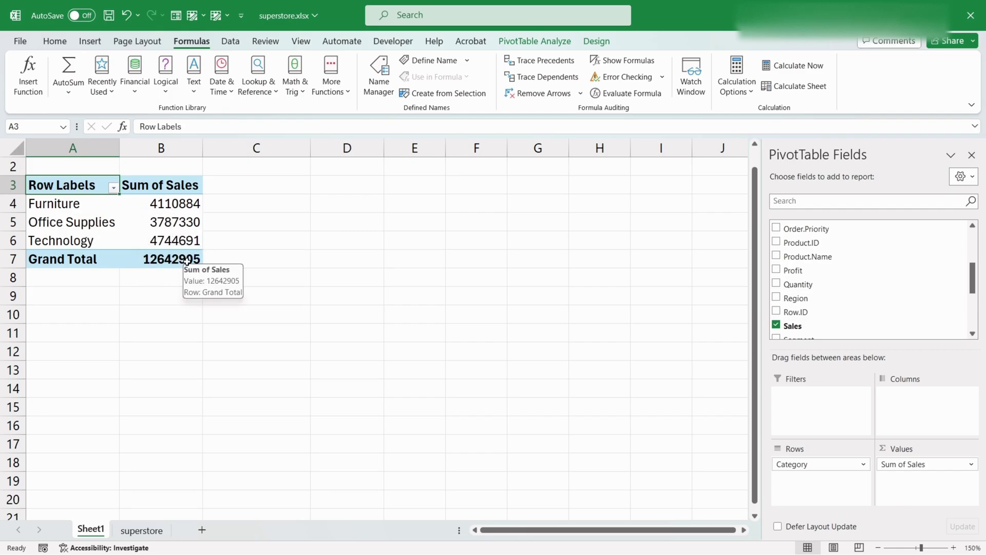
{"action": "scroll", "coordinate": [833, 236], "scroll_direction": "up", "scroll_amount": 1}
{"action": "scroll", "coordinate": [833, 236], "scroll_direction": "down", "scroll_amount": 2}
{"action": "left_click_drag", "start_coordinate": [793, 267], "coordinate": [278, 320]}
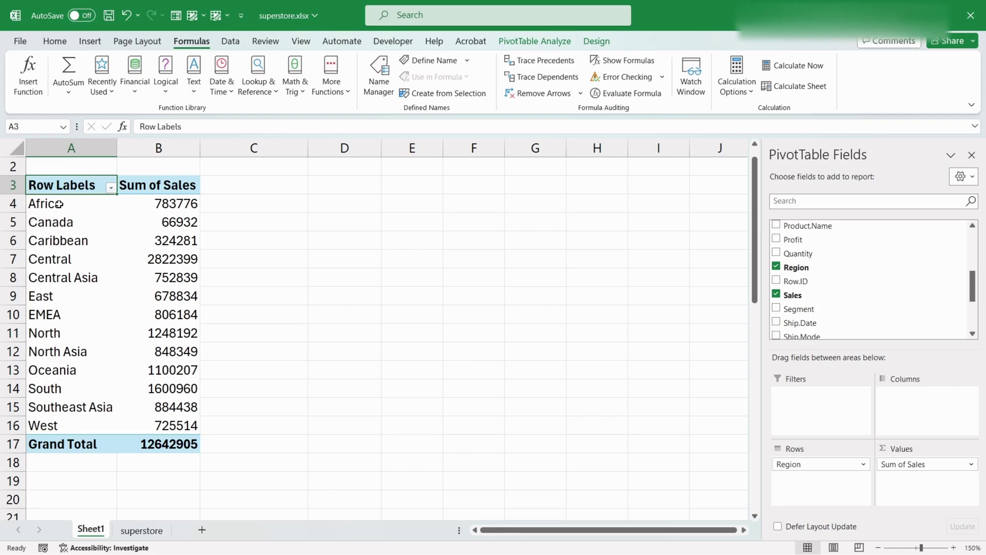
{"action": "left_click", "coordinate": [193, 278]}
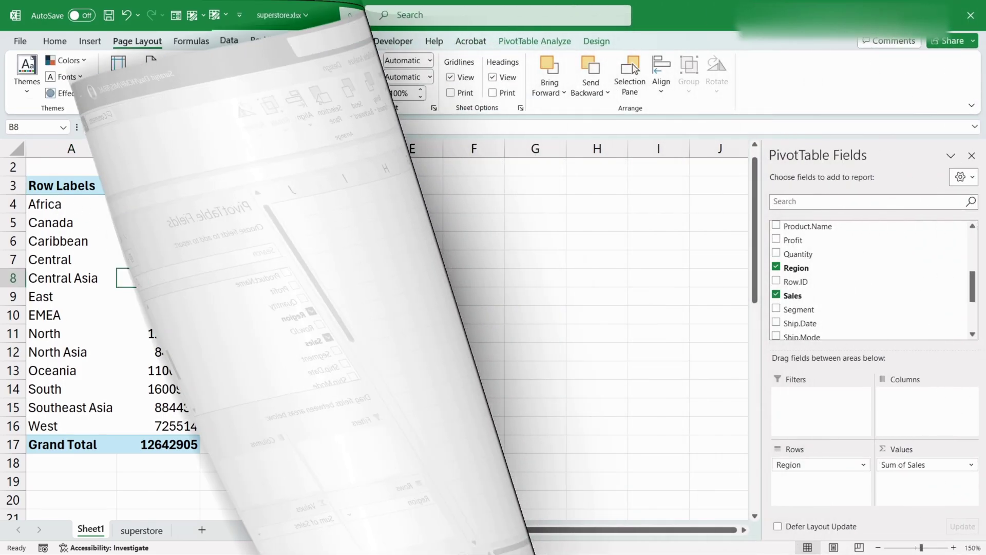
{"action": "right_click", "coordinate": [172, 224]}
{"action": "mouse_move", "coordinate": [204, 396]}
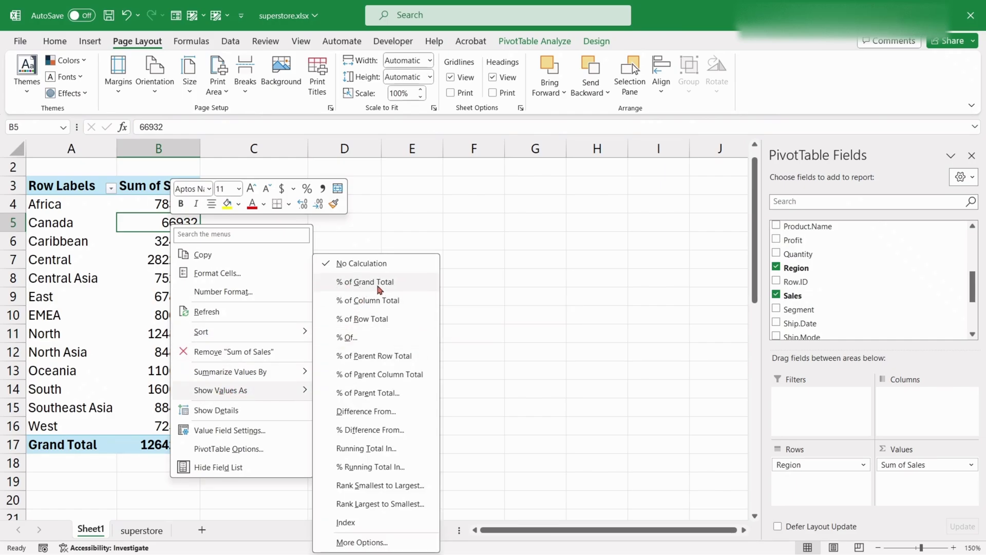
{"action": "key", "text": "Escape"}
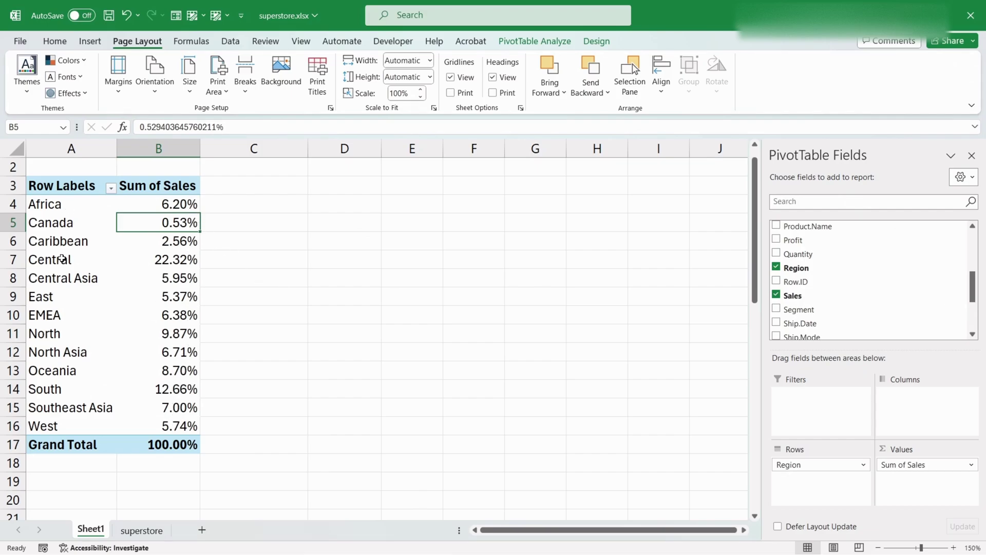
{"action": "left_click", "coordinate": [164, 204]}
{"action": "left_click", "coordinate": [177, 241]}
{"action": "left_click_drag", "start_coordinate": [164, 204], "coordinate": [171, 429]}
{"action": "left_click", "coordinate": [177, 410]}
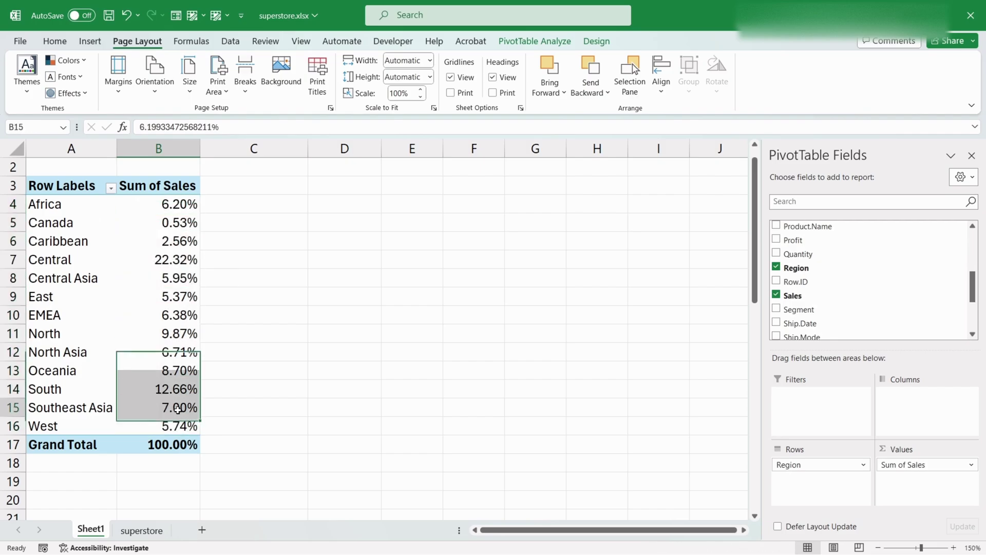
{"action": "left_click", "coordinate": [452, 308]}
{"action": "key", "text": "ctrl+z"}
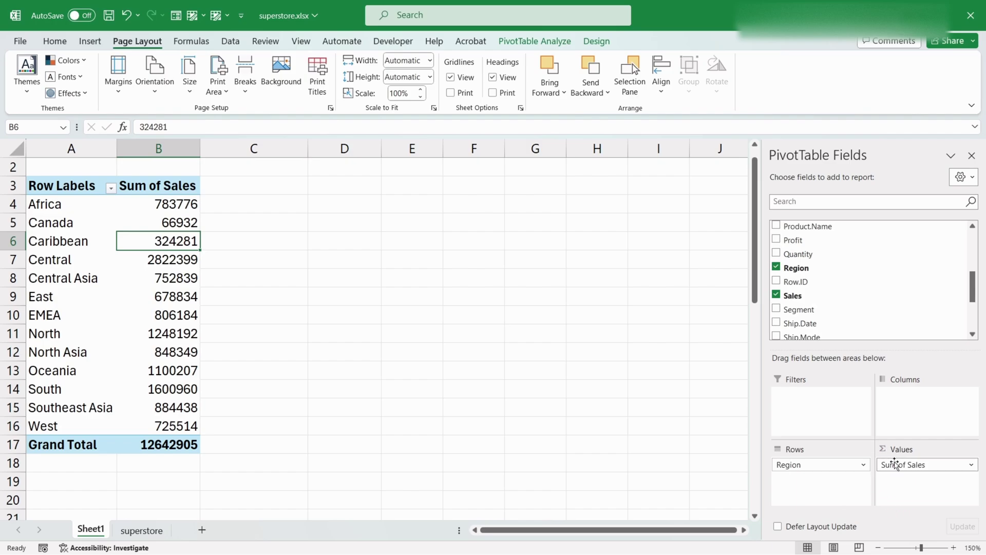
Step: Change the Sales summary for each Region to Count
{"action": "left_click", "coordinate": [972, 466]}
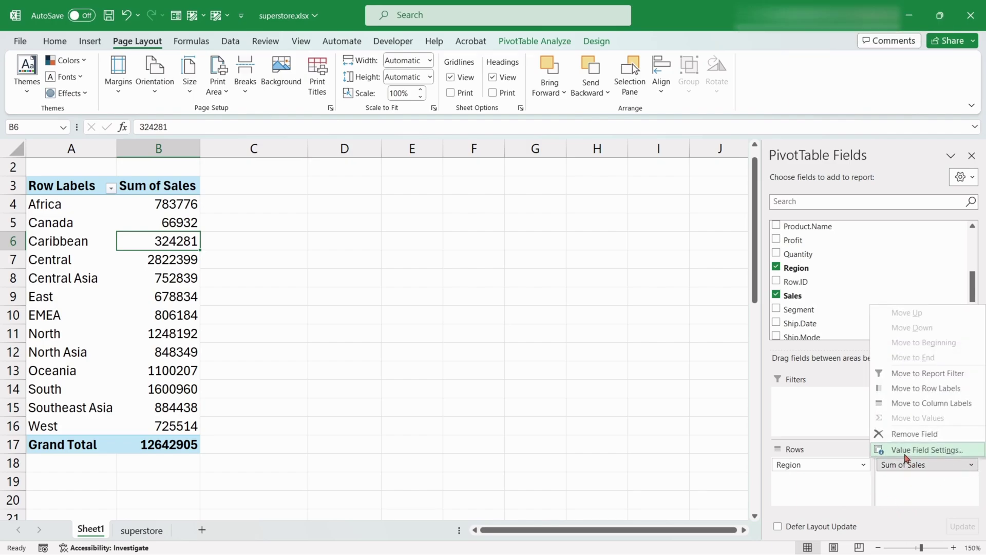
{"action": "left_click", "coordinate": [932, 450]}
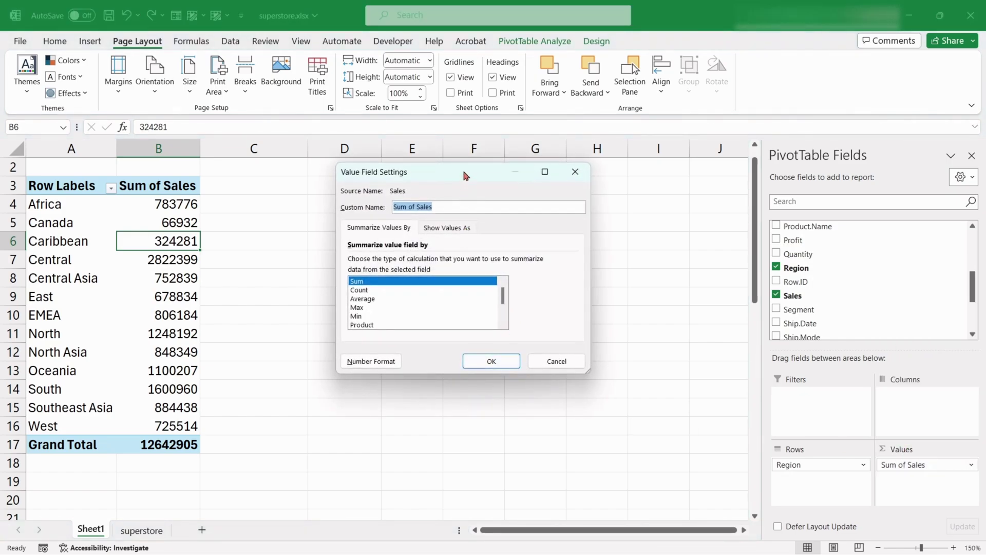
{"action": "left_click_drag", "start_coordinate": [465, 176], "coordinate": [429, 221]}
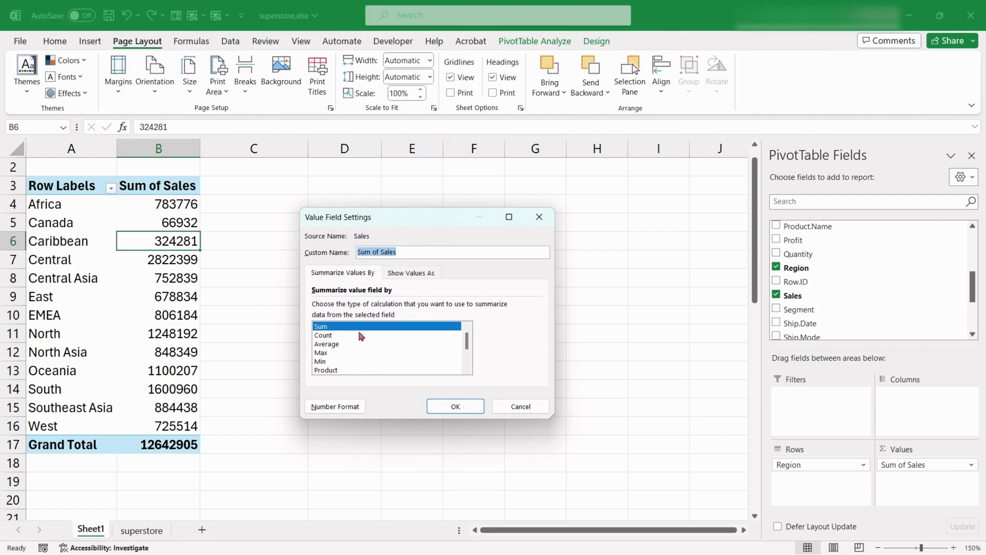
{"action": "left_click", "coordinate": [296, 325]}
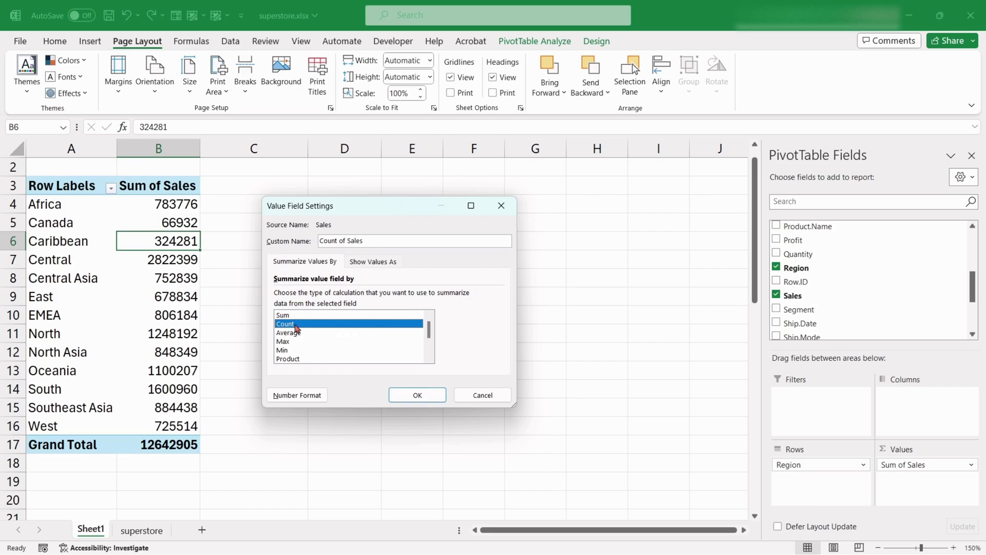
{"action": "left_click", "coordinate": [417, 395]}
{"action": "left_click_drag", "start_coordinate": [192, 206], "coordinate": [161, 426]}
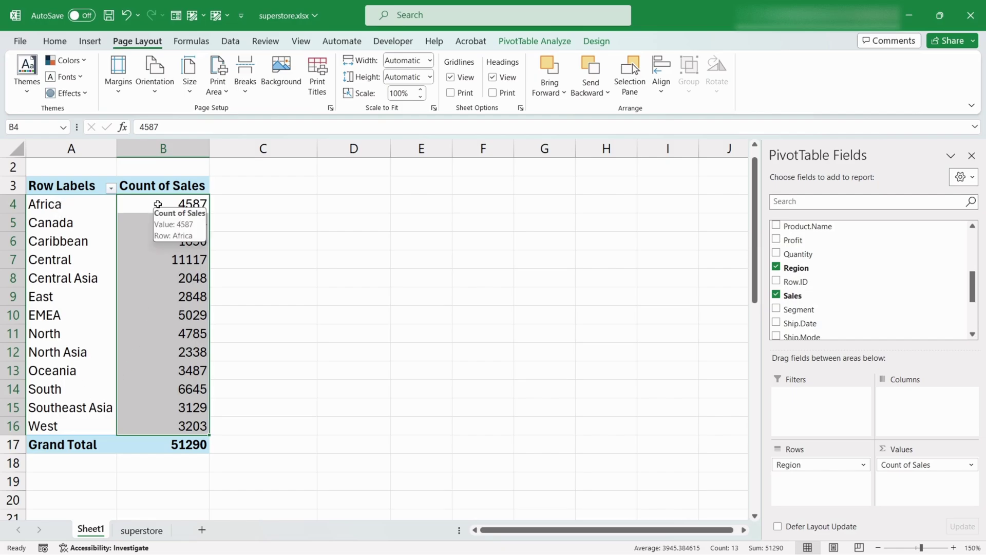
{"action": "left_click", "coordinate": [169, 352]}
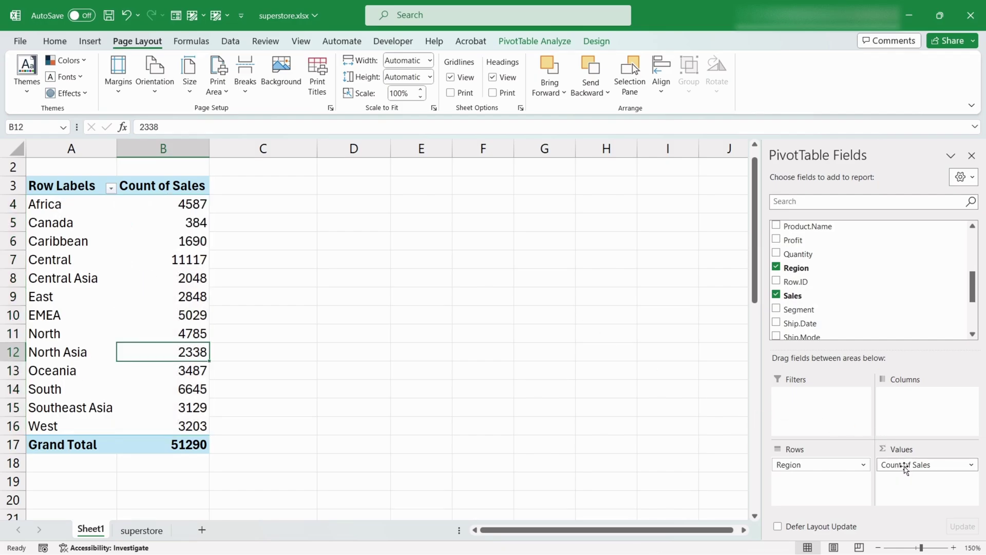
Step: Switch the Sales summary from Count to Max
{"action": "double_click", "coordinate": [955, 465]}
{"action": "left_click", "coordinate": [284, 342]}
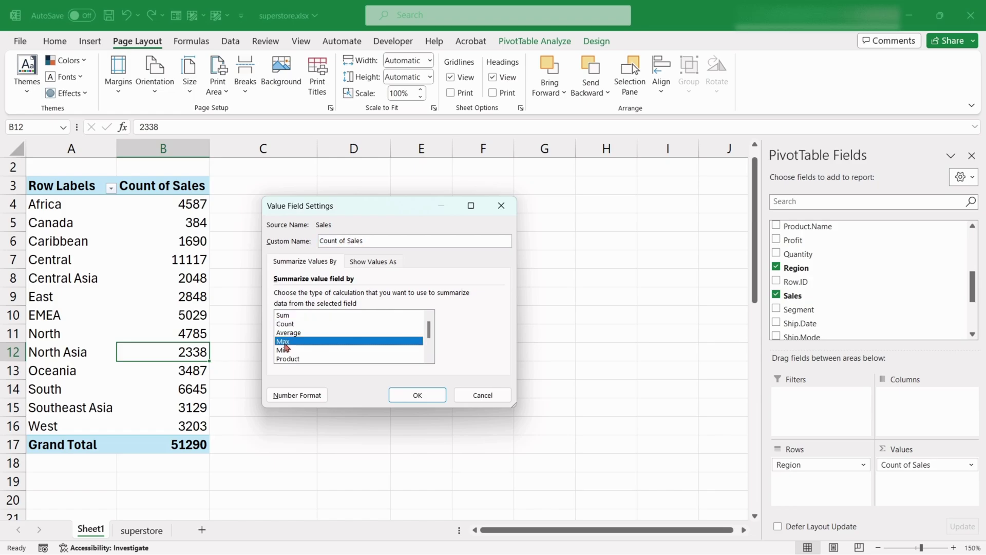
{"action": "left_click", "coordinate": [417, 395]}
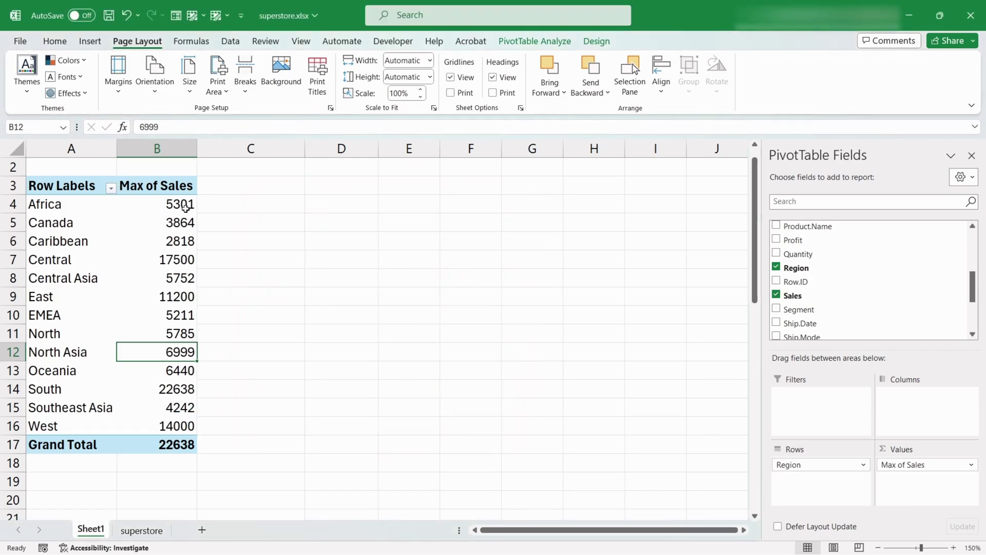
{"action": "left_click_drag", "start_coordinate": [52, 204], "coordinate": [257, 426]}
Step: Return the Sales summary to Sum
{"action": "left_click", "coordinate": [345, 339]}
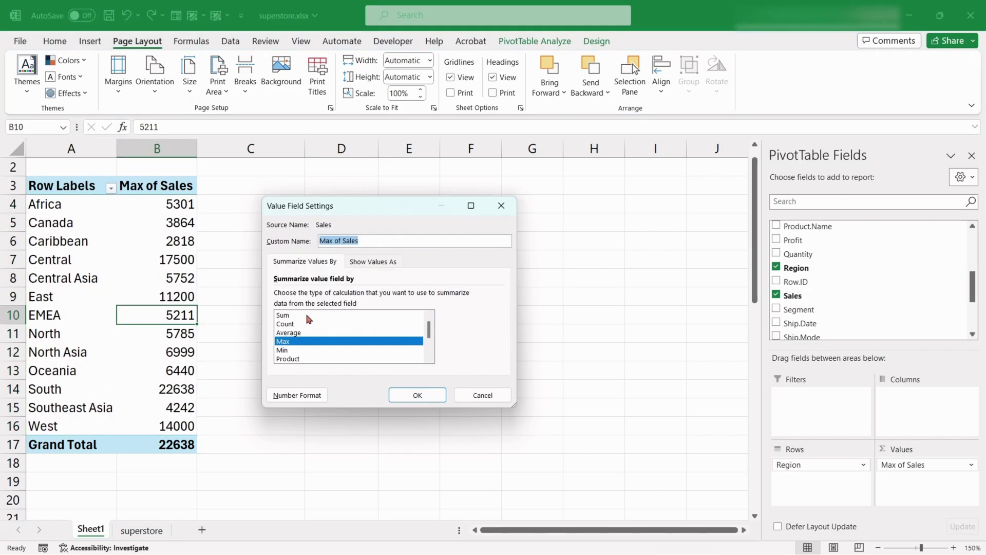
{"action": "left_click", "coordinate": [316, 313]}
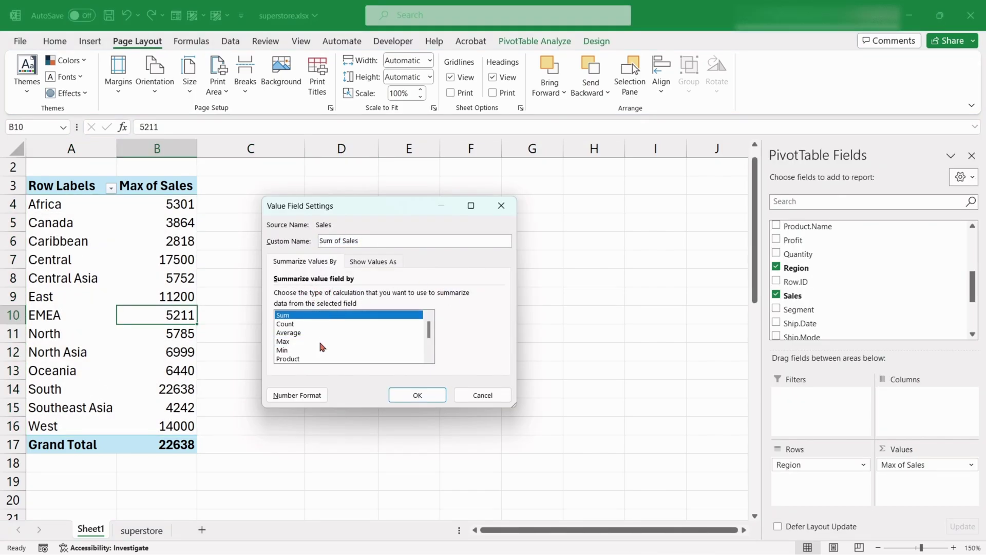
{"action": "scroll", "coordinate": [319, 331], "scroll_direction": "down", "scroll_amount": 2}
{"action": "scroll", "coordinate": [301, 354], "scroll_direction": "up", "scroll_amount": 1}
{"action": "scroll", "coordinate": [299, 357], "scroll_direction": "up", "scroll_amount": 1}
{"action": "scroll", "coordinate": [296, 341], "scroll_direction": "down", "scroll_amount": 2}
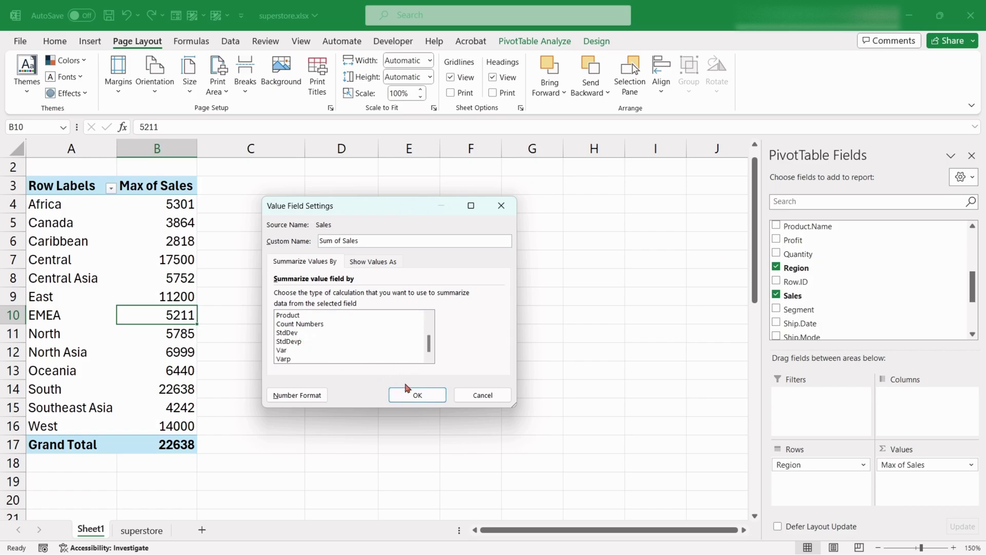
{"action": "left_click", "coordinate": [415, 395]}
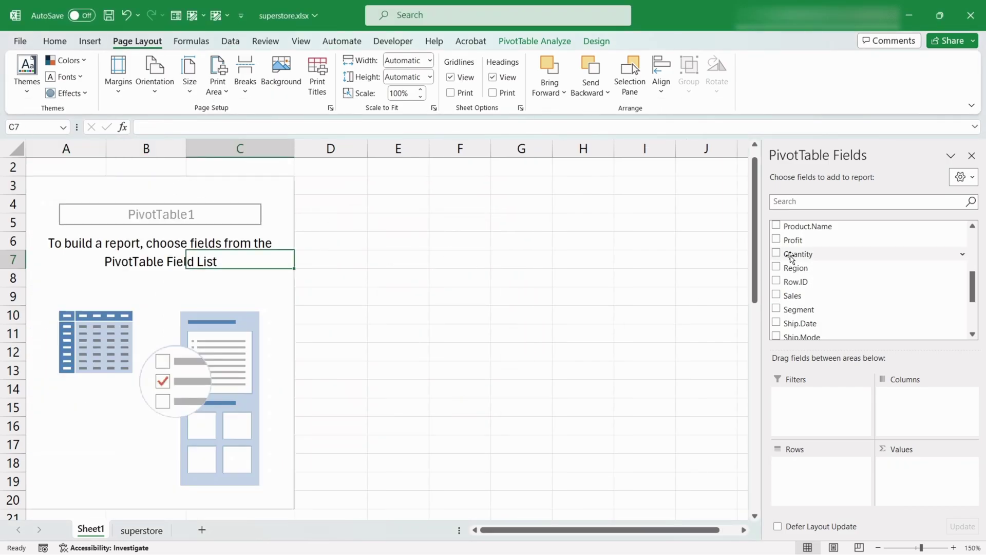
Step: Lay out the pivot with Market rows, Category columns and Sum of Sales values
{"action": "scroll", "coordinate": [791, 257], "scroll_direction": "up", "scroll_amount": 3}
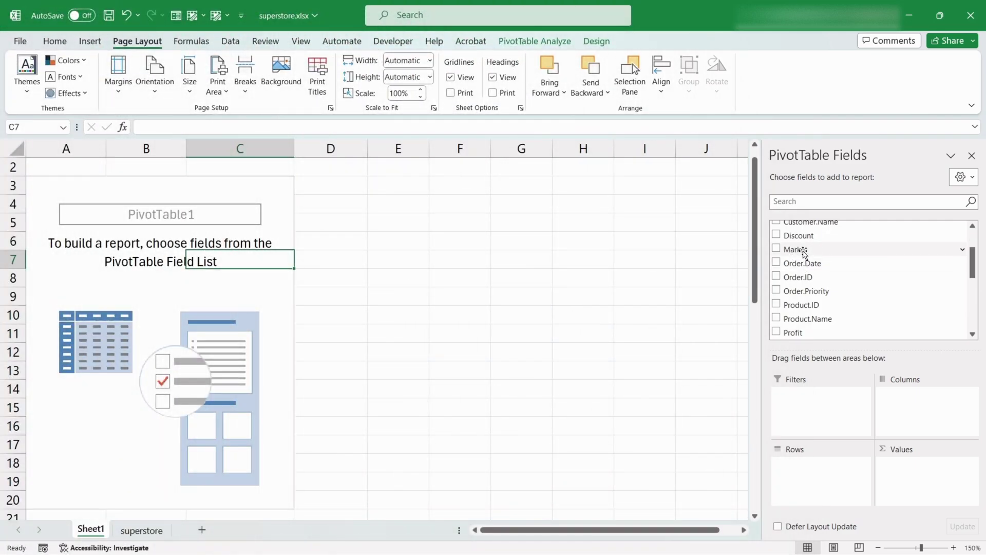
{"action": "left_click_drag", "start_coordinate": [805, 259], "coordinate": [799, 473]}
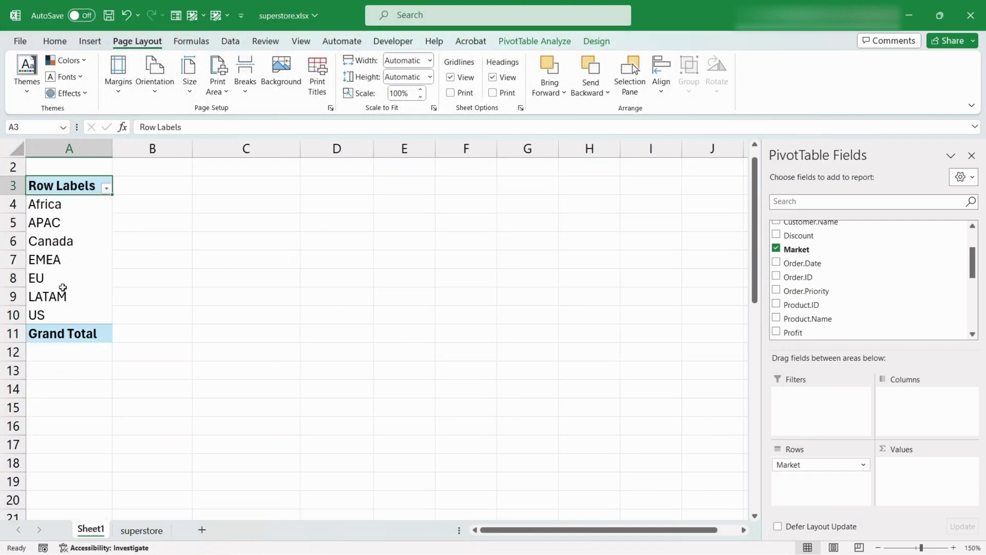
{"action": "scroll", "coordinate": [828, 264], "scroll_direction": "up", "scroll_amount": 2}
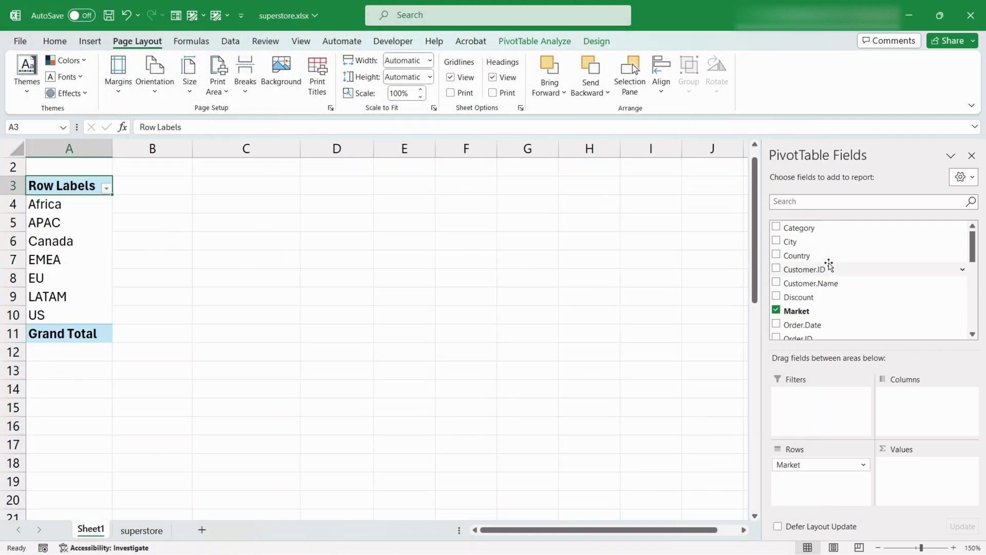
{"action": "left_click_drag", "start_coordinate": [803, 227], "coordinate": [918, 414]}
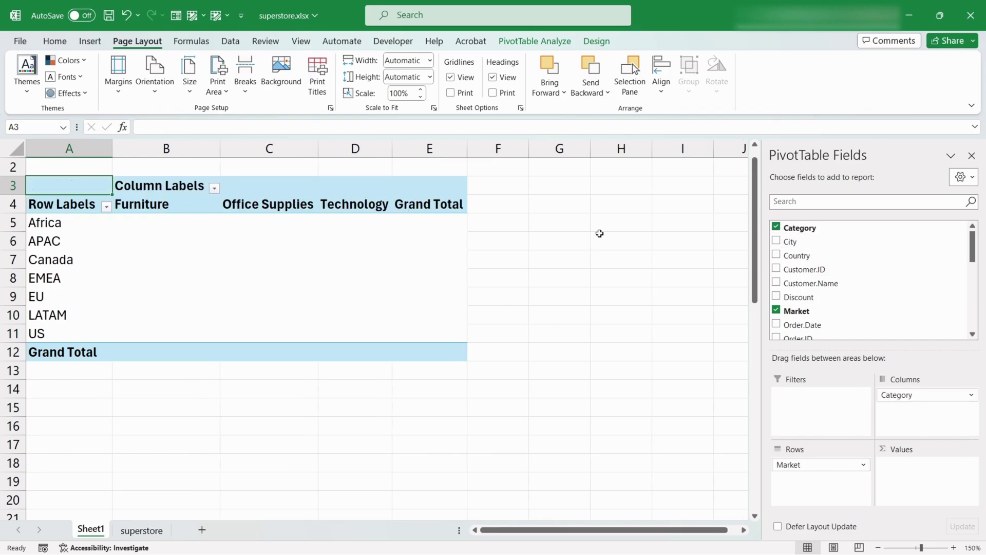
{"action": "scroll", "coordinate": [821, 282], "scroll_direction": "down", "scroll_amount": 3}
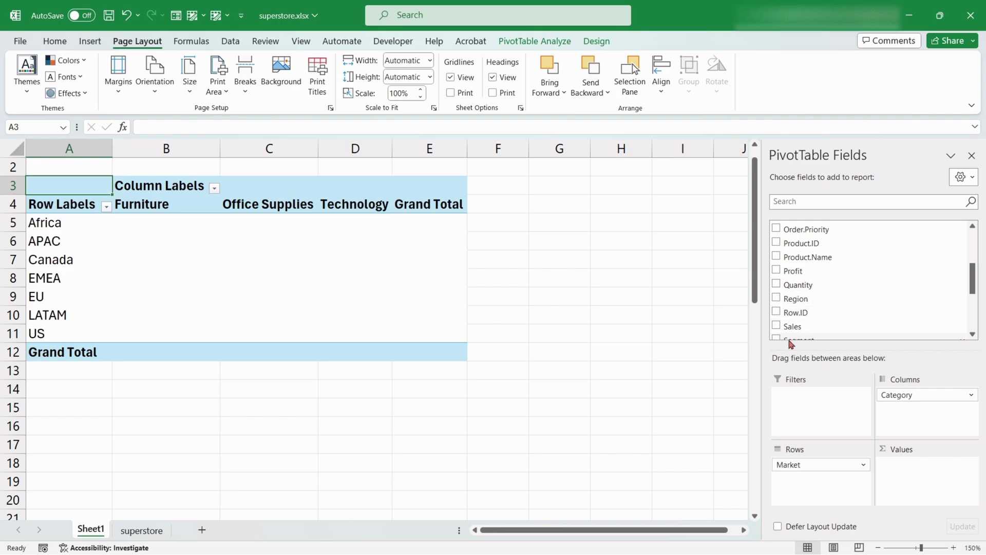
{"action": "left_click_drag", "start_coordinate": [791, 326], "coordinate": [911, 469]}
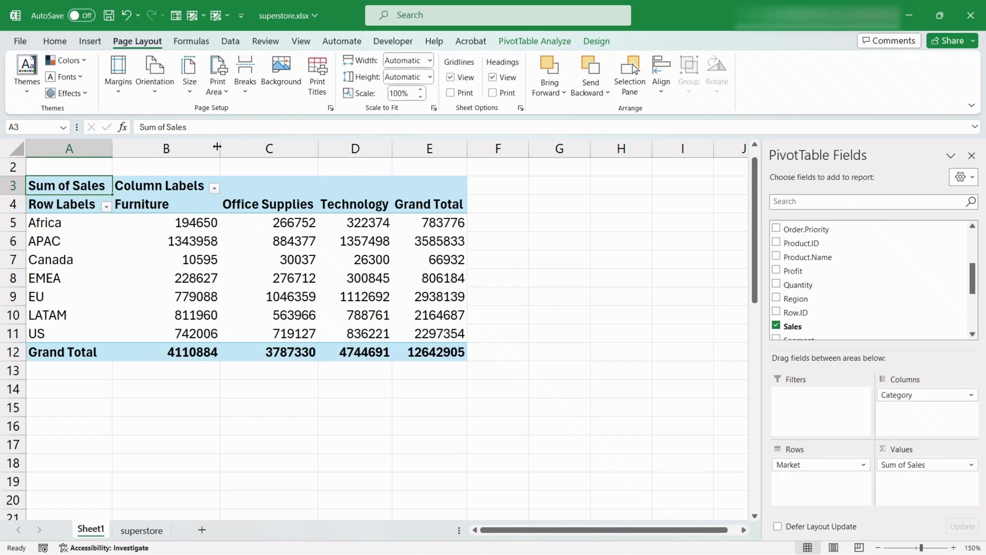
Step: Narrow column B and widen column C to fit the market-by-category figures
{"action": "left_click_drag", "start_coordinate": [217, 147], "coordinate": [185, 147]}
{"action": "left_click_drag", "start_coordinate": [66, 204], "coordinate": [406, 346]}
{"action": "left_click", "coordinate": [404, 292]}
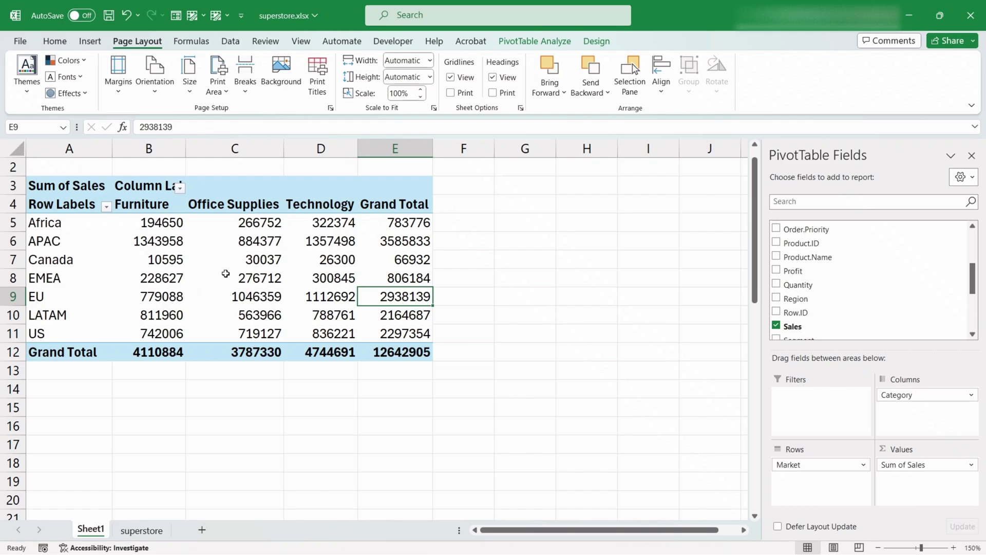
{"action": "left_click_drag", "start_coordinate": [284, 148], "coordinate": [289, 148]}
{"action": "left_click_drag", "start_coordinate": [62, 204], "coordinate": [408, 352]}
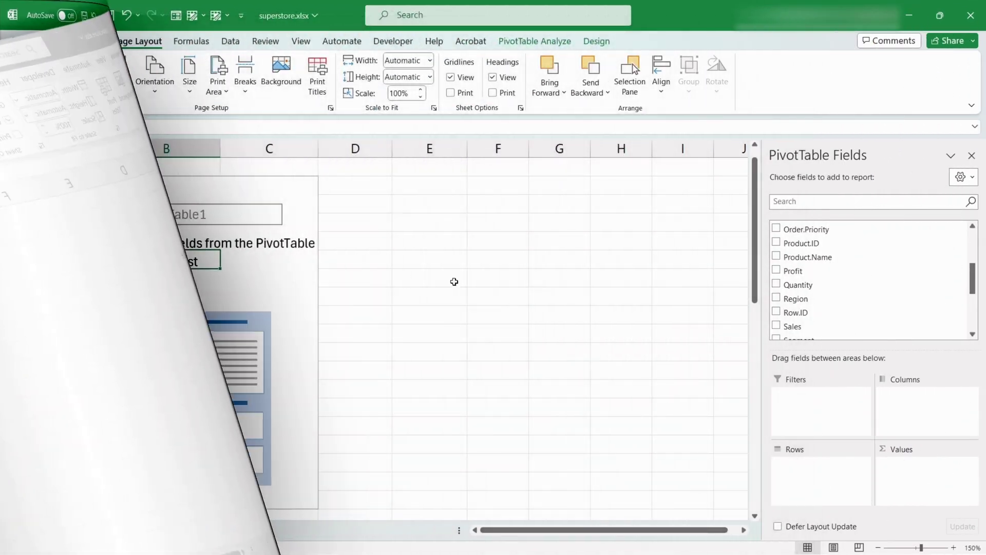
Step: Put Region in the pivot rows with Category nested beneath it
{"action": "scroll", "coordinate": [863, 248], "scroll_direction": "up", "scroll_amount": 3}
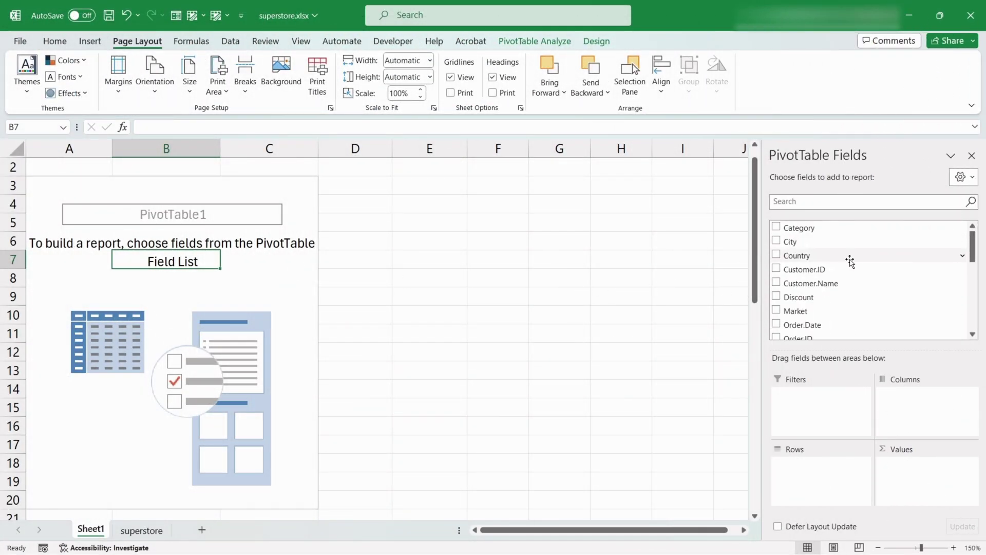
{"action": "scroll", "coordinate": [822, 293], "scroll_direction": "down", "scroll_amount": 3}
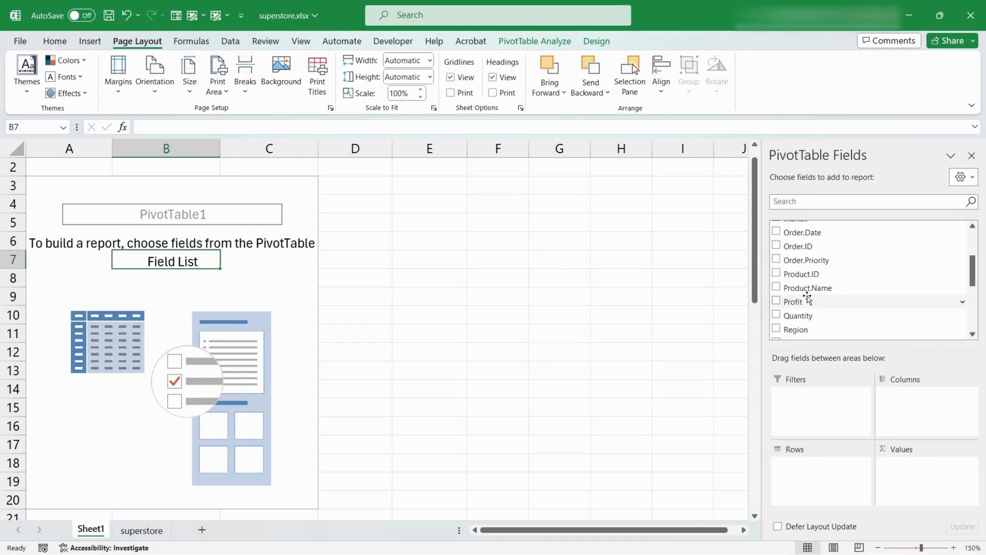
{"action": "left_click_drag", "start_coordinate": [794, 330], "coordinate": [822, 474]}
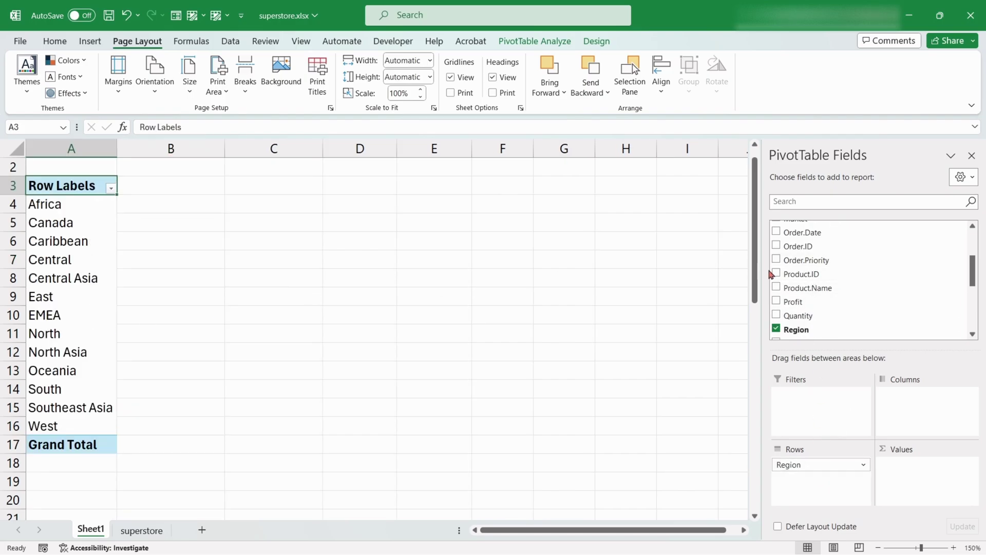
{"action": "scroll", "coordinate": [801, 257], "scroll_direction": "up", "scroll_amount": 3}
{"action": "left_click_drag", "start_coordinate": [791, 228], "coordinate": [822, 479]}
{"action": "scroll", "coordinate": [116, 230], "scroll_direction": "down", "scroll_amount": 5}
{"action": "left_click", "coordinate": [879, 547]}
{"action": "scroll", "coordinate": [75, 234], "scroll_direction": "up", "scroll_amount": 6}
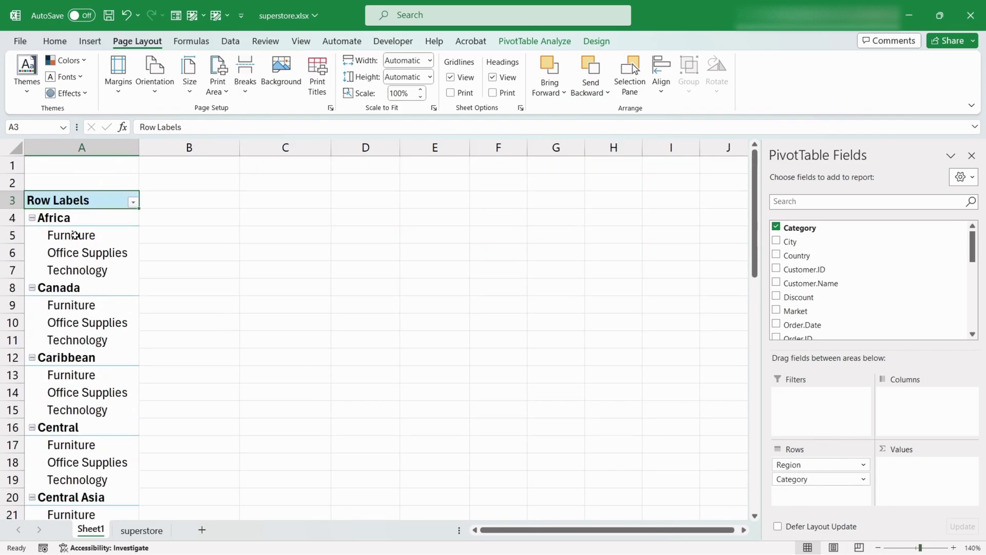
{"action": "scroll", "coordinate": [74, 235], "scroll_direction": "down", "scroll_amount": 8}
{"action": "scroll", "coordinate": [75, 234], "scroll_direction": "up", "scroll_amount": 8}
{"action": "scroll", "coordinate": [819, 267], "scroll_direction": "down", "scroll_amount": 2}
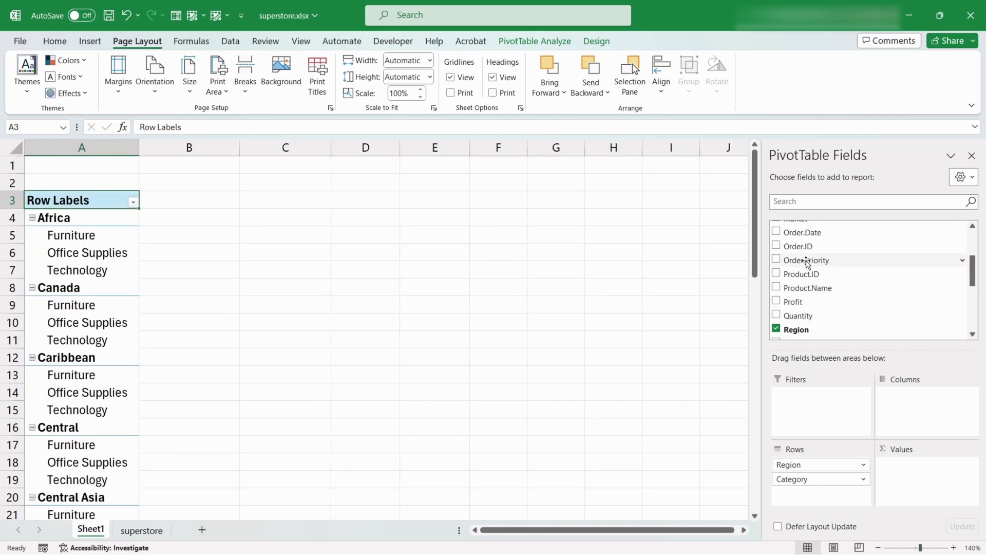
Step: Spread Order.Priority across columns, sum Profit as values, and widen the priority columns
{"action": "left_click_drag", "start_coordinate": [808, 263], "coordinate": [927, 411]}
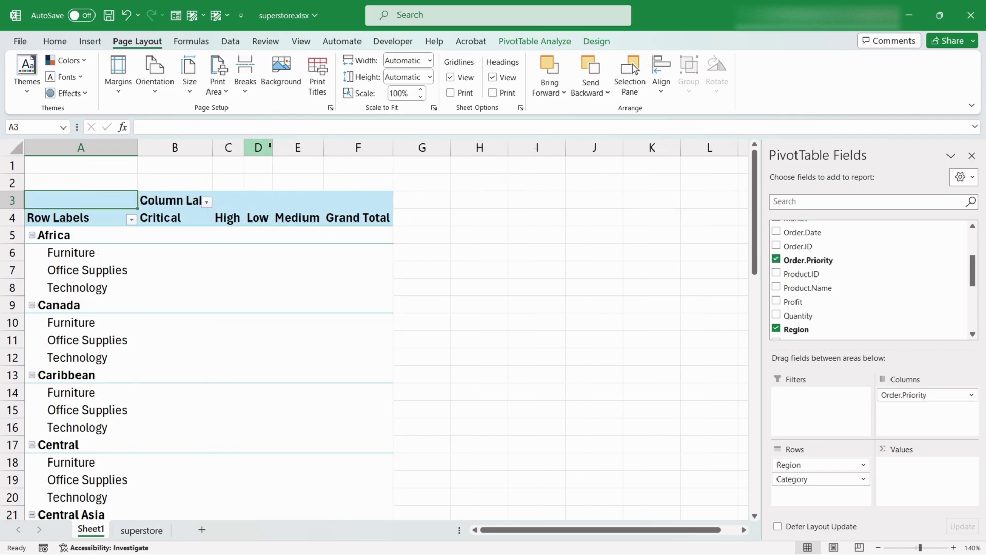
{"action": "mouse_move", "coordinate": [271, 147]}
{"action": "left_mouse_down"}
{"action": "mouse_move", "coordinate": [283, 147]}
{"action": "mouse_move", "coordinate": [259, 147]}
{"action": "left_mouse_up"}
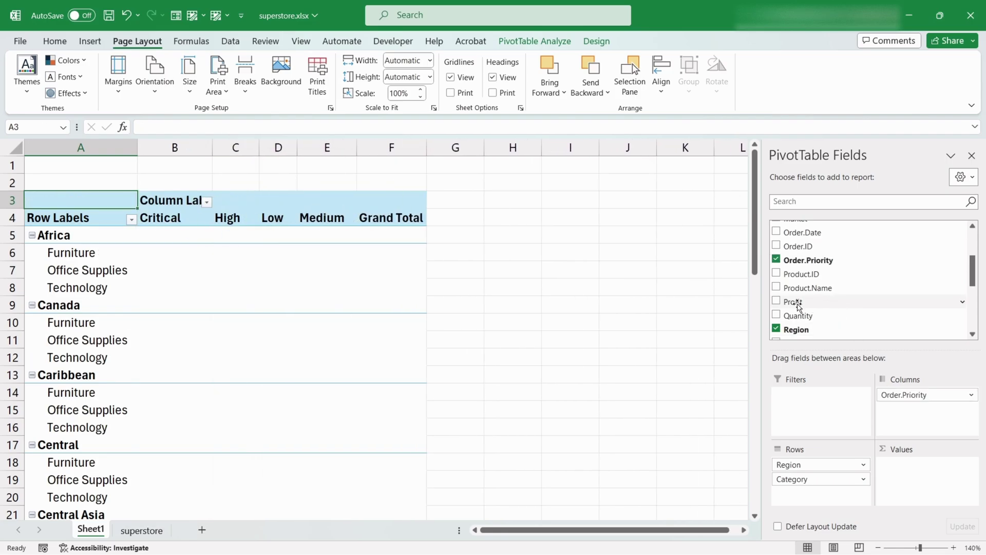
{"action": "left_click_drag", "start_coordinate": [796, 303], "coordinate": [917, 465]}
{"action": "scroll", "coordinate": [431, 265], "scroll_direction": "down", "scroll_amount": 5}
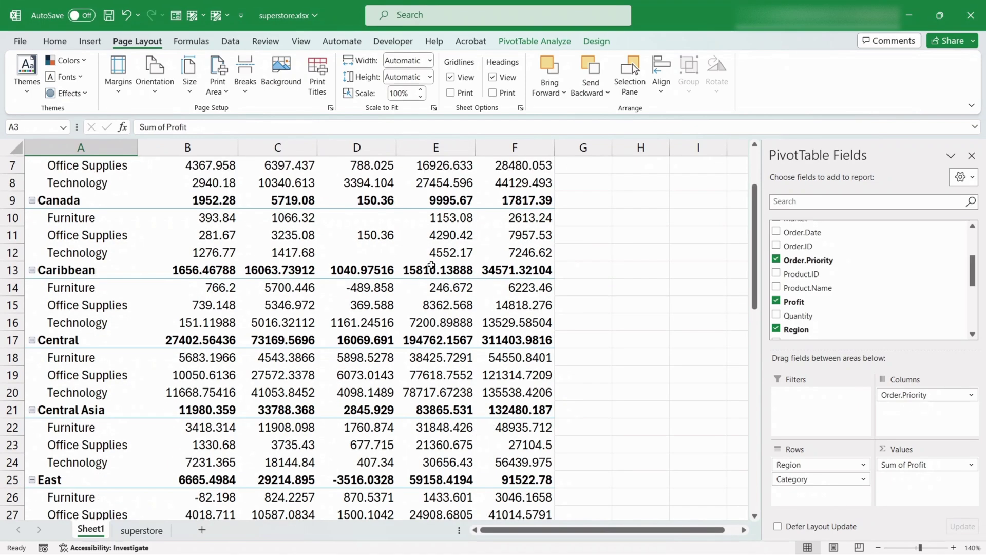
{"action": "scroll", "coordinate": [430, 265], "scroll_direction": "down", "scroll_amount": 7}
{"action": "scroll", "coordinate": [430, 265], "scroll_direction": "up", "scroll_amount": 12}
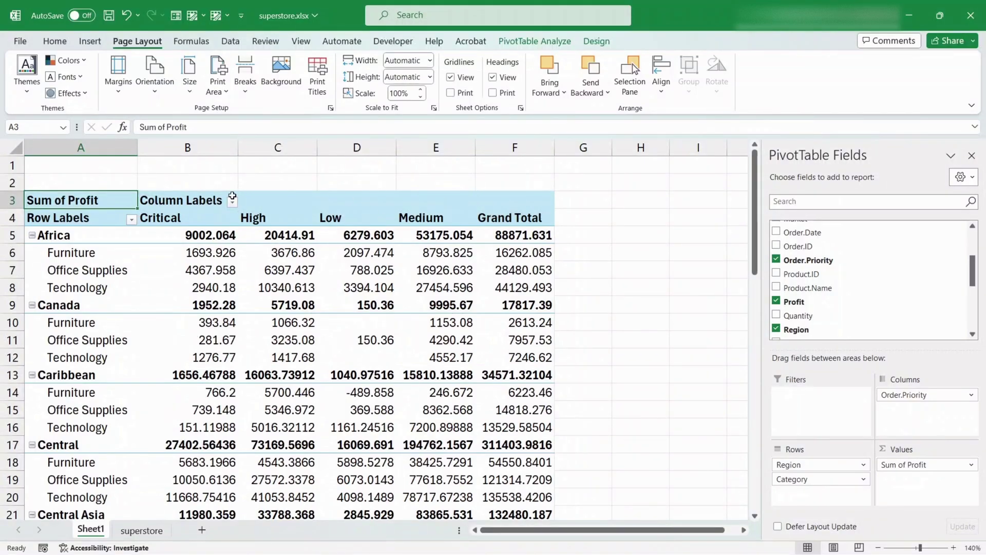
{"action": "left_click_drag", "start_coordinate": [102, 222], "coordinate": [403, 348]}
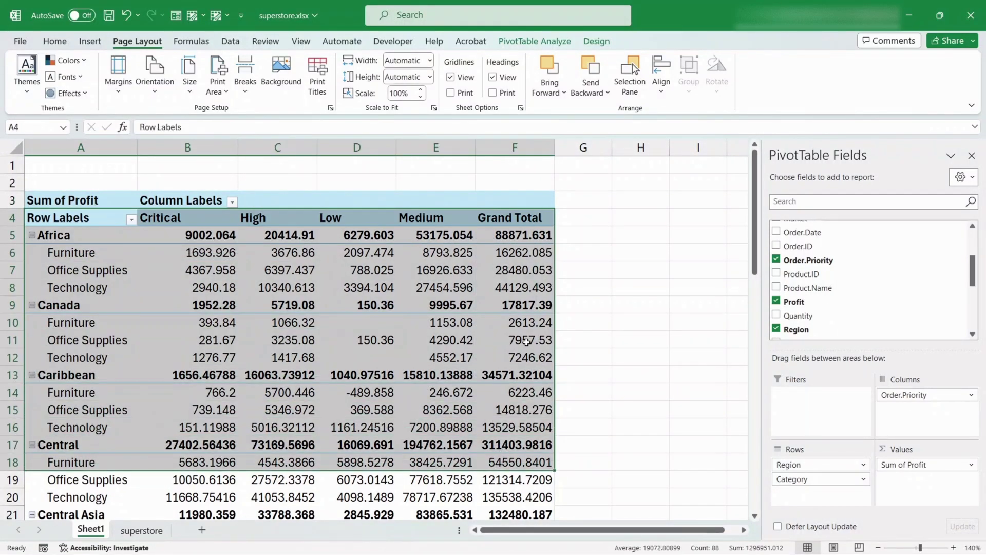
{"action": "left_click", "coordinate": [583, 286]}
{"action": "scroll", "coordinate": [396, 277], "scroll_direction": "down", "scroll_amount": 18}
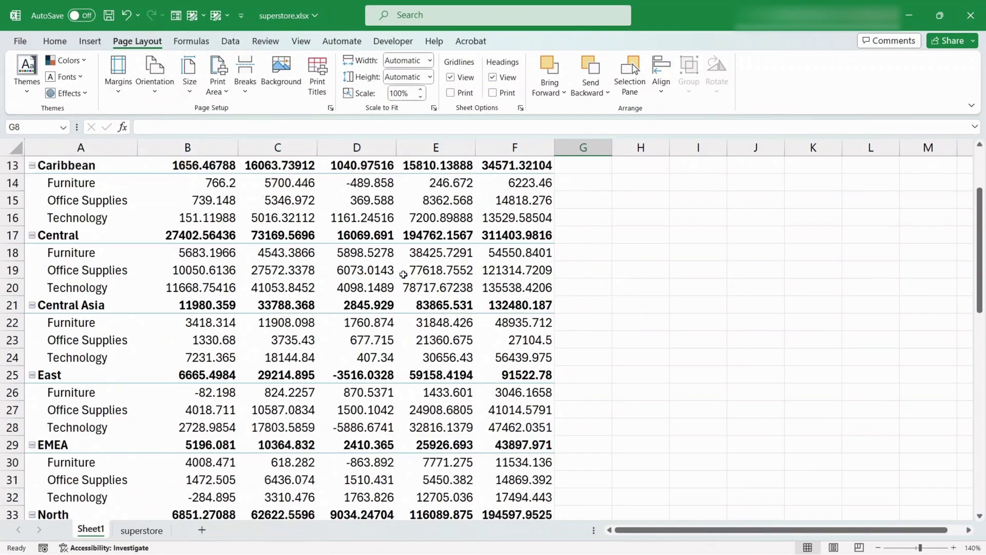
{"action": "scroll", "coordinate": [403, 270], "scroll_direction": "up", "scroll_amount": 7}
{"action": "scroll", "coordinate": [404, 270], "scroll_direction": "up", "scroll_amount": 11}
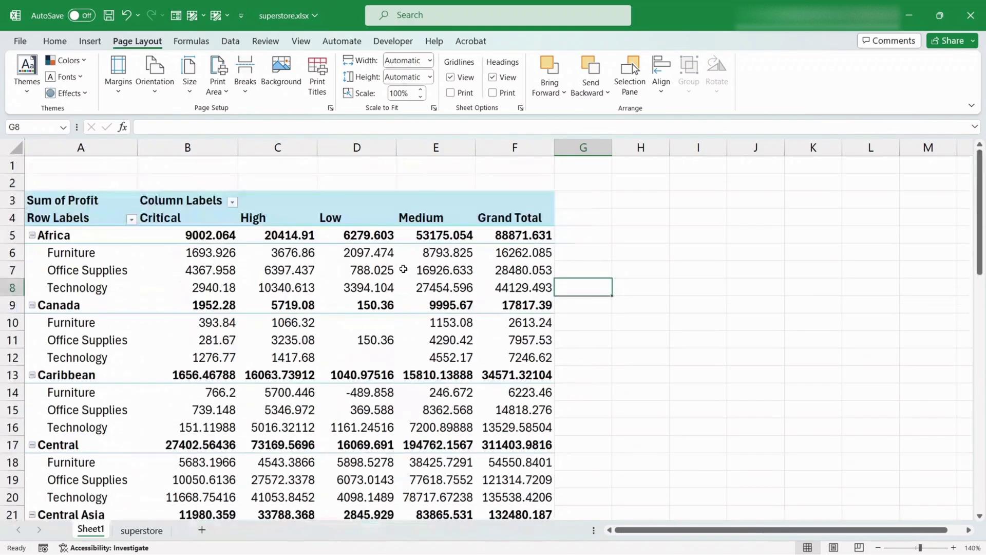
{"action": "left_click", "coordinate": [519, 254]}
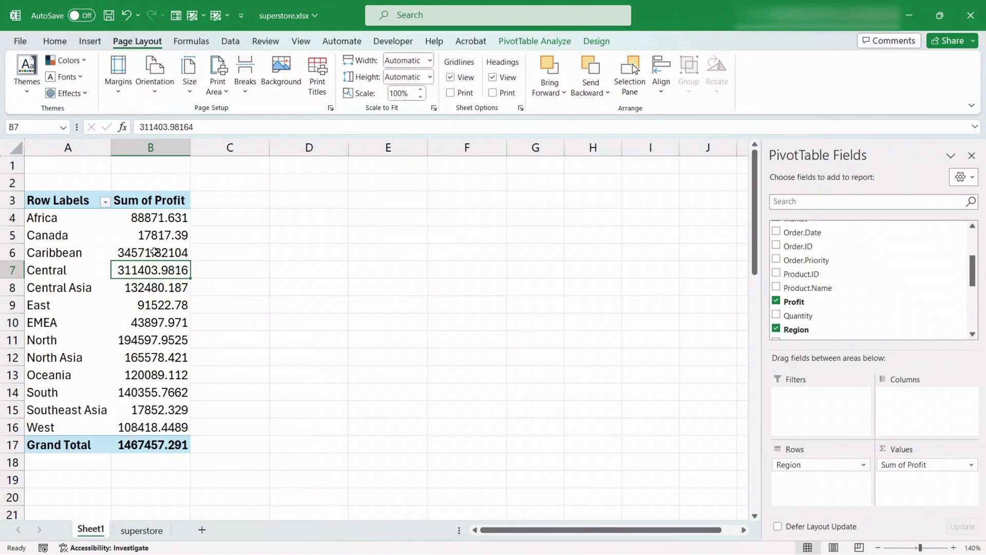
Step: Open the Insert Calculated Field dialog for PivotTable1 from a pivot value cell
{"action": "left_click", "coordinate": [154, 245]}
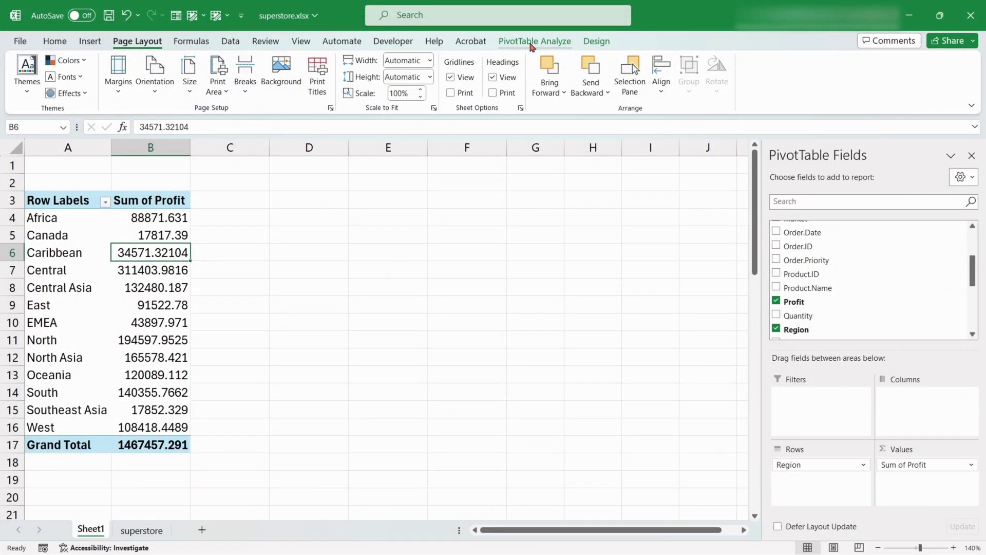
{"action": "left_click", "coordinate": [536, 42]}
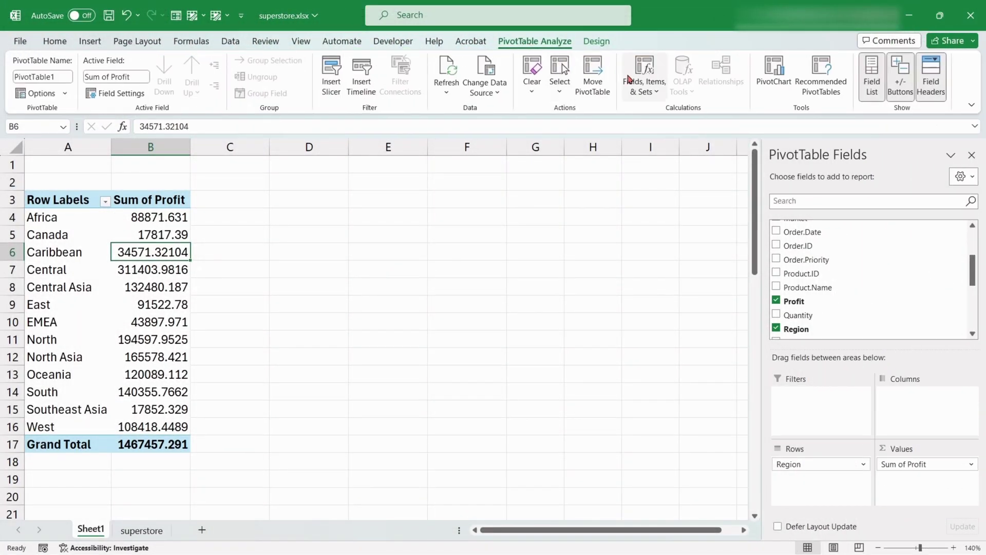
{"action": "left_click", "coordinate": [650, 95]}
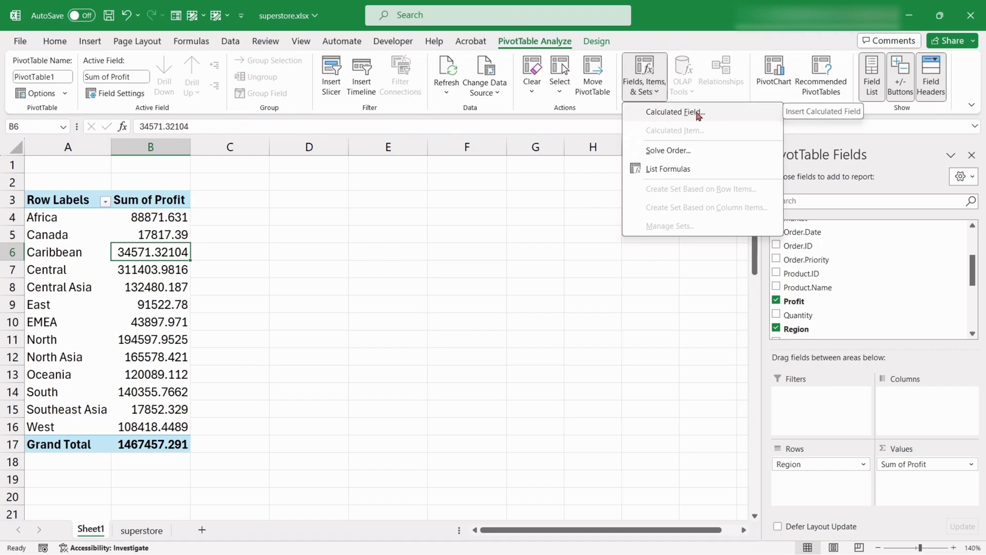
{"action": "left_click", "coordinate": [674, 112]}
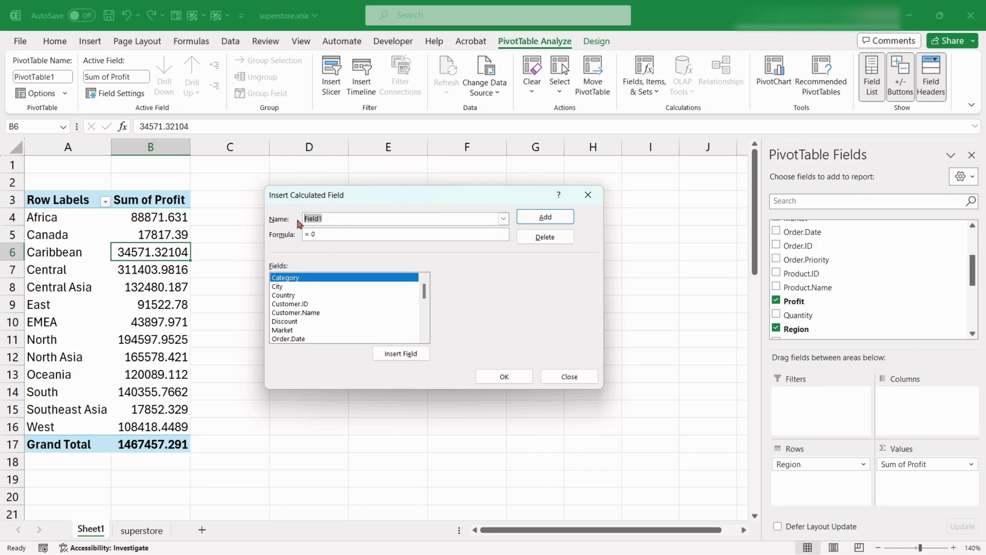
Step: Add a calculated field 'profit per quantity' with formula =Profit/Quantity to the pivot
{"action": "type", "text": "profit per quantity"}
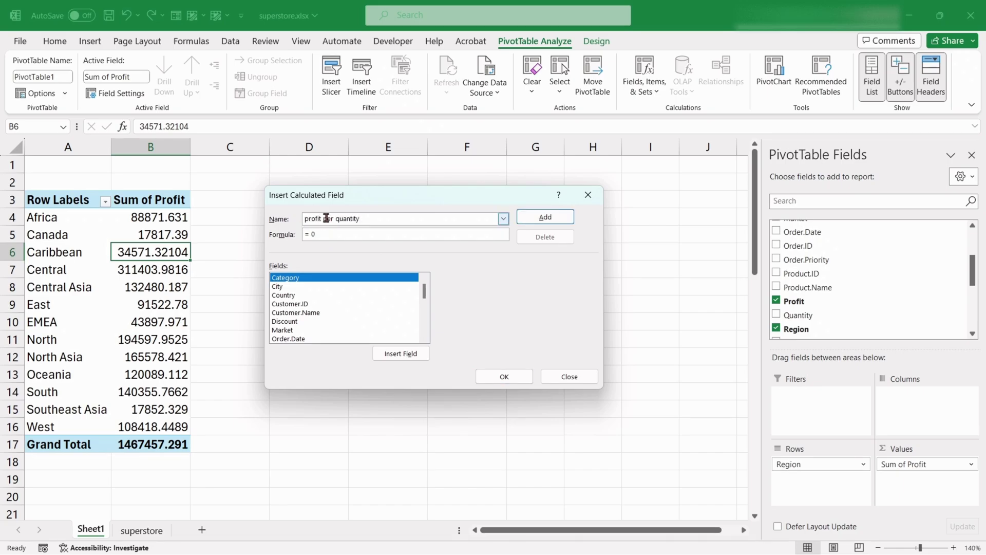
{"action": "double_click", "coordinate": [313, 234]}
{"action": "scroll", "coordinate": [301, 340], "scroll_direction": "down", "scroll_amount": 2}
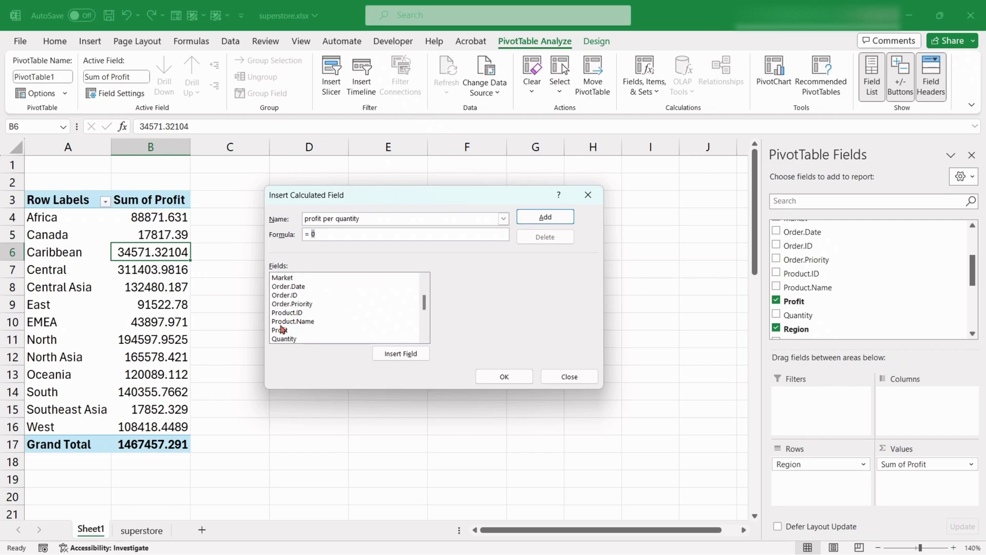
{"action": "left_click", "coordinate": [282, 329]}
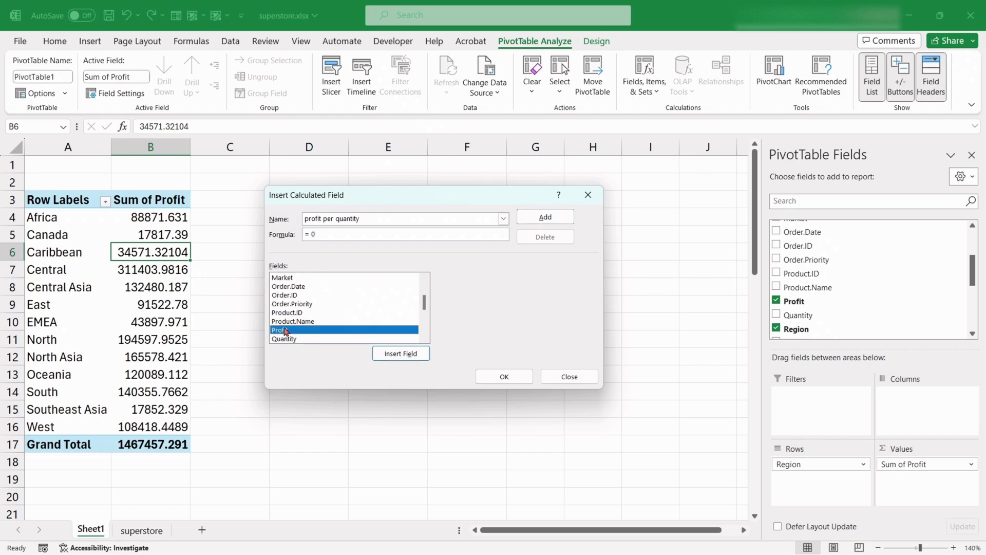
{"action": "left_click", "coordinate": [399, 357]}
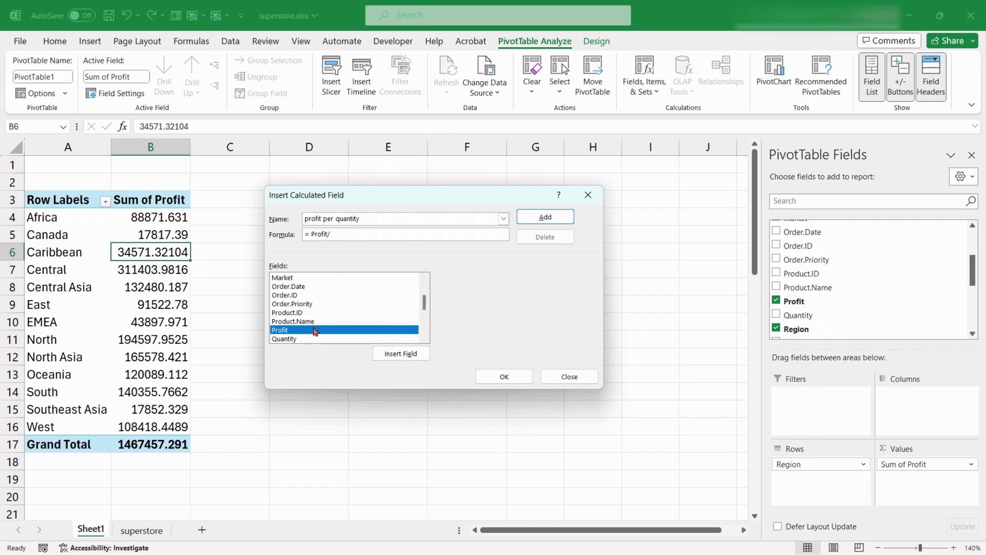
{"action": "scroll", "coordinate": [316, 332], "scroll_direction": "down", "scroll_amount": 1}
{"action": "left_click", "coordinate": [297, 311]}
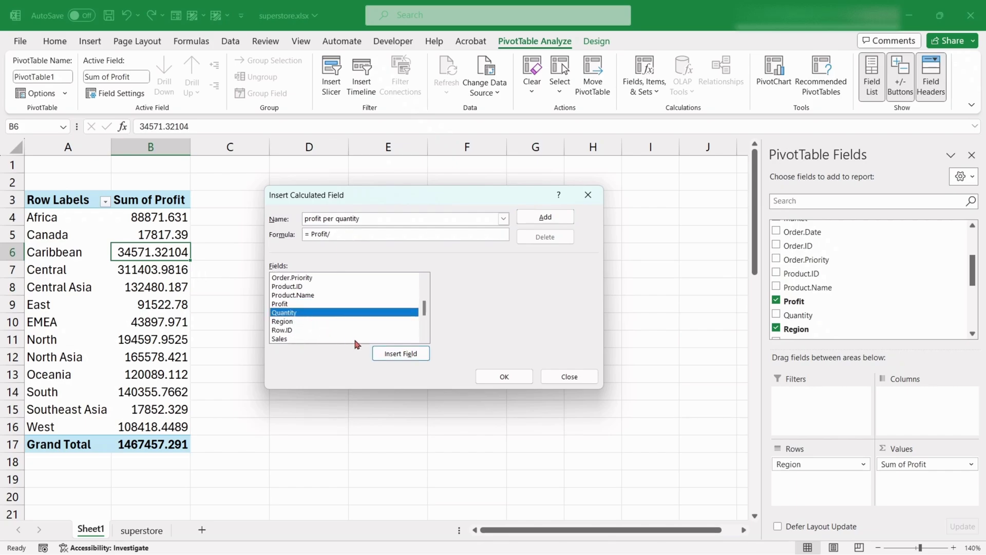
{"action": "left_click", "coordinate": [391, 355]}
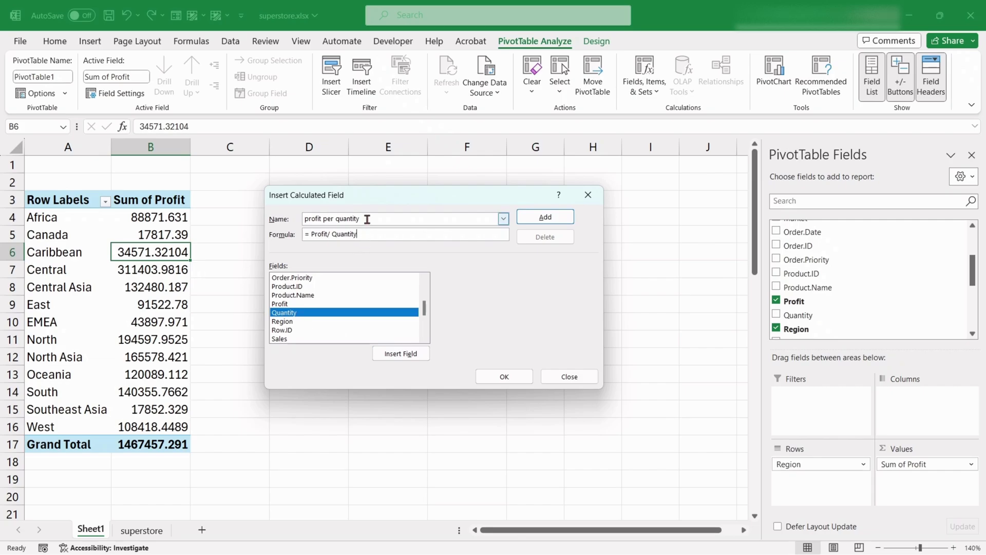
{"action": "left_click", "coordinate": [546, 218]}
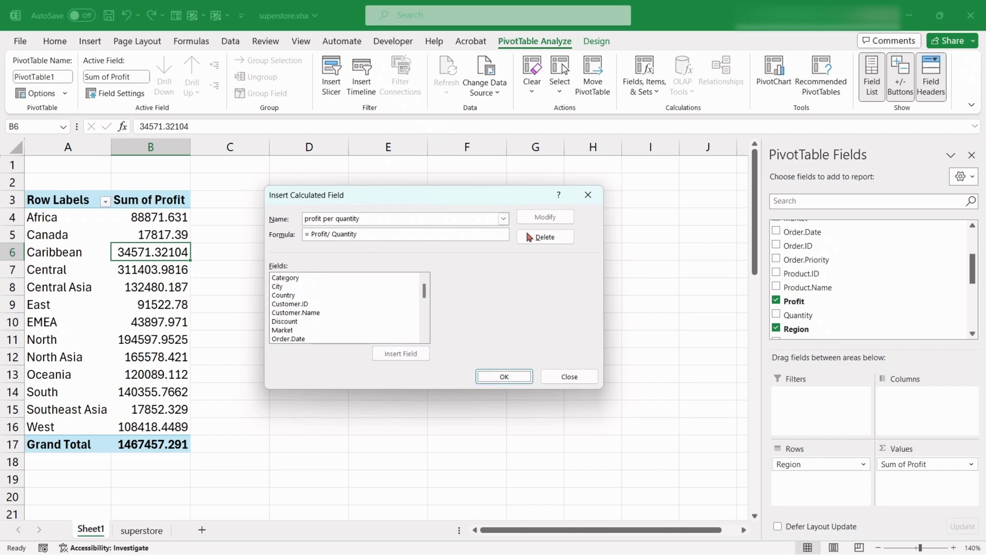
{"action": "left_click", "coordinate": [503, 377]}
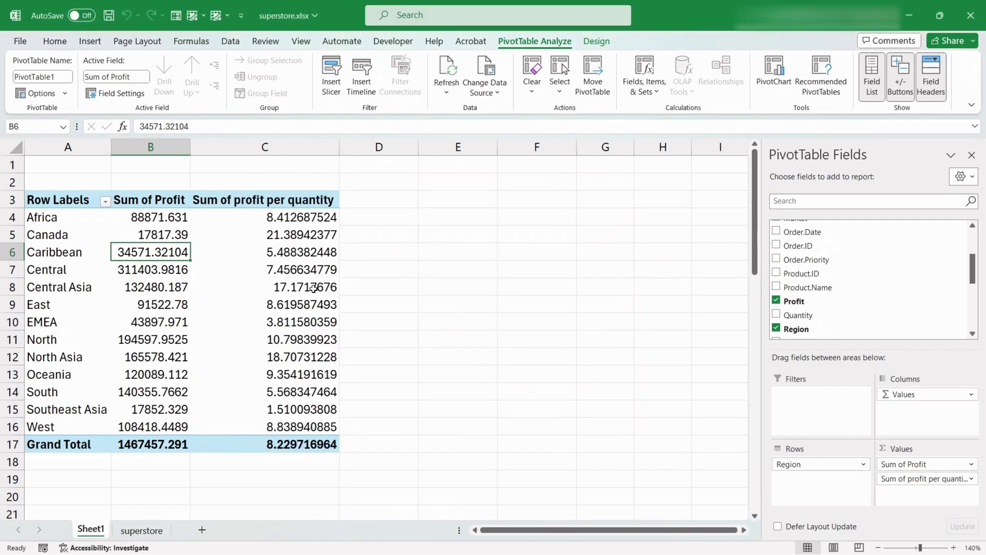
{"action": "left_click", "coordinate": [174, 235]}
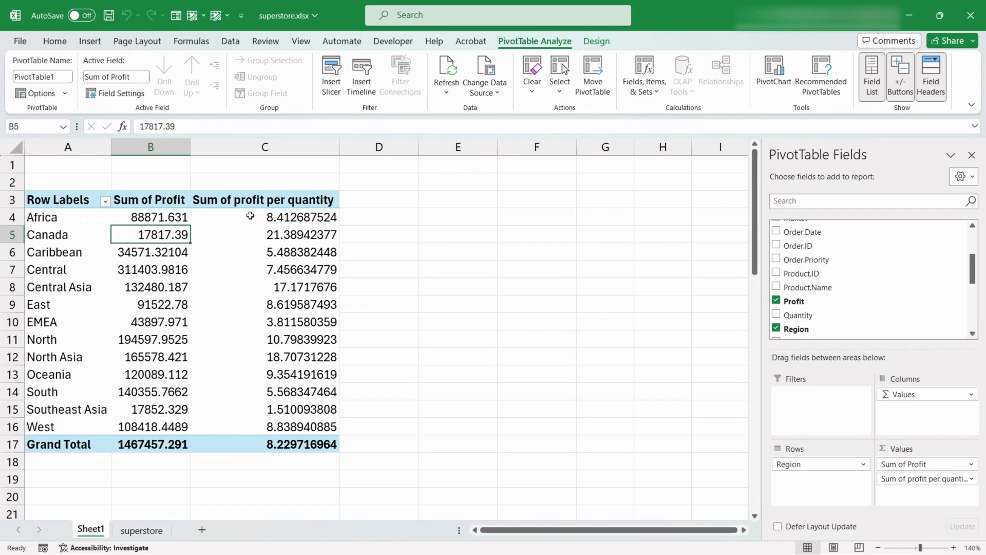
{"action": "left_click", "coordinate": [276, 219]}
{"action": "left_click", "coordinate": [276, 235]}
{"action": "left_click", "coordinate": [276, 245]}
{"action": "left_click_drag", "start_coordinate": [276, 219], "coordinate": [285, 427]}
{"action": "left_click", "coordinate": [276, 203]}
{"action": "left_click", "coordinate": [146, 203]}
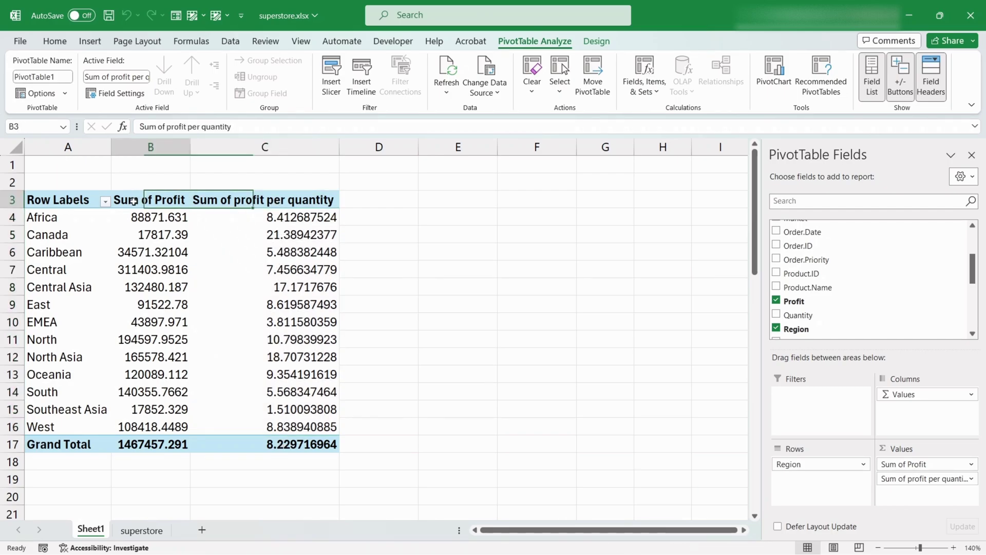
{"action": "left_click", "coordinate": [286, 221]}
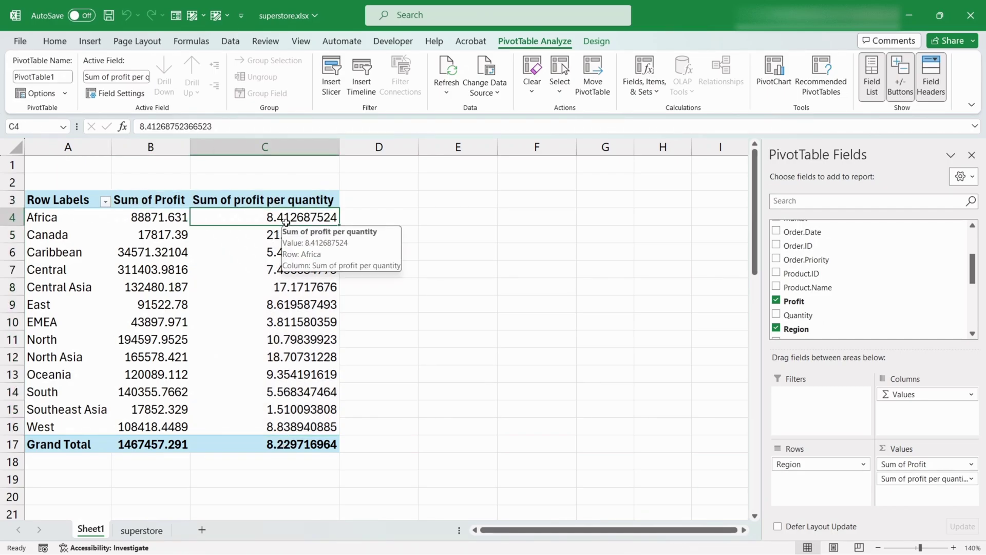
{"action": "left_click", "coordinate": [54, 253]}
{"action": "left_click", "coordinate": [55, 237]}
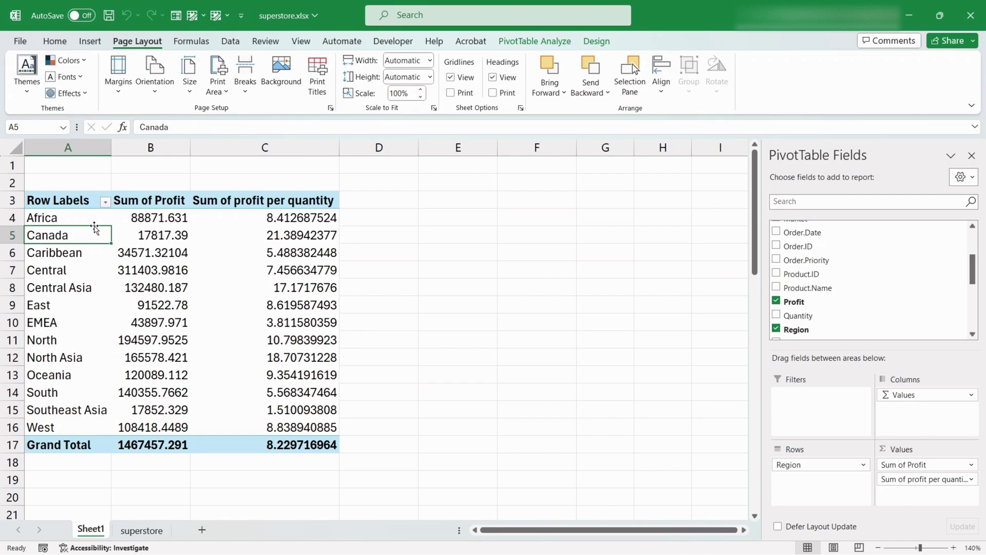
Step: Start a new calculated Region item and name it 'asia'
{"action": "left_click", "coordinate": [520, 44]}
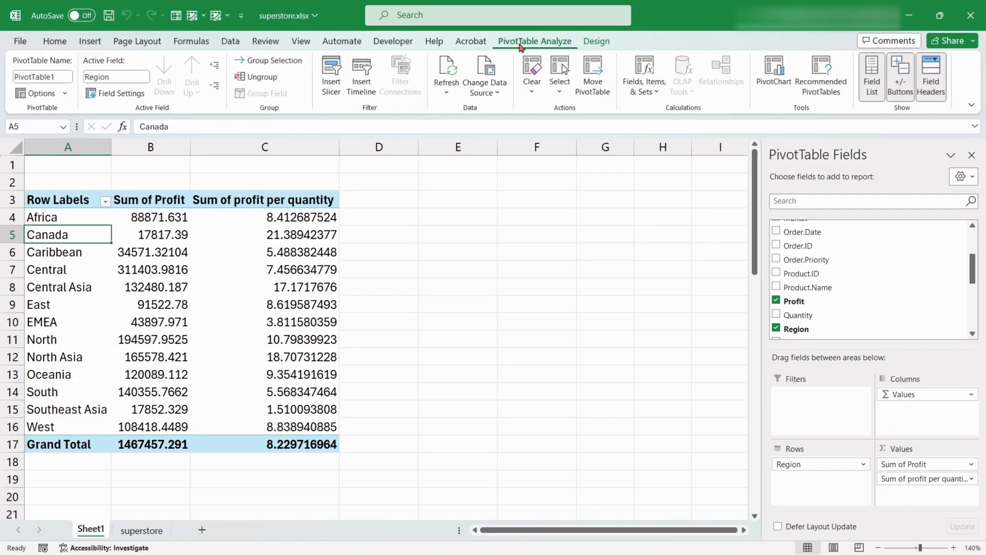
{"action": "left_click", "coordinate": [654, 92]}
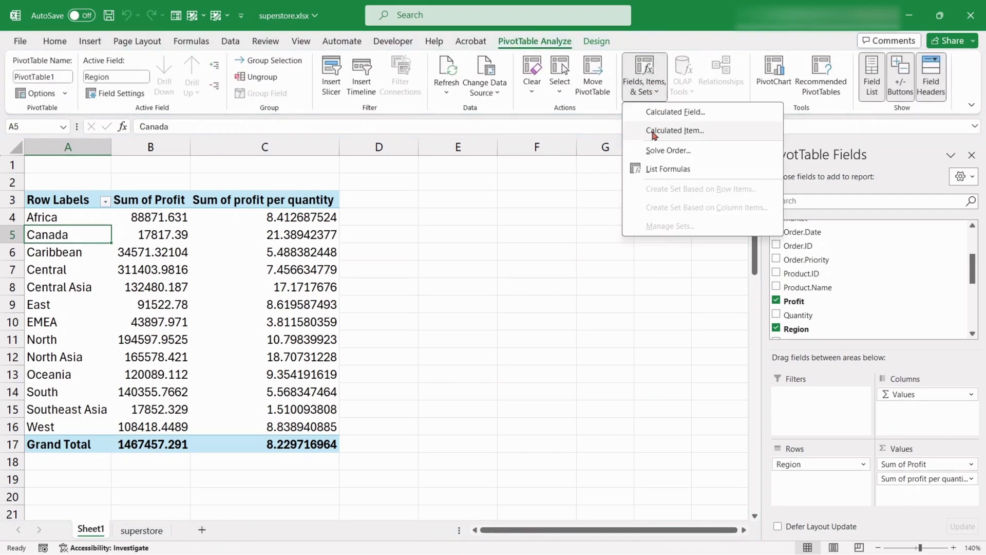
{"action": "left_click", "coordinate": [662, 134]}
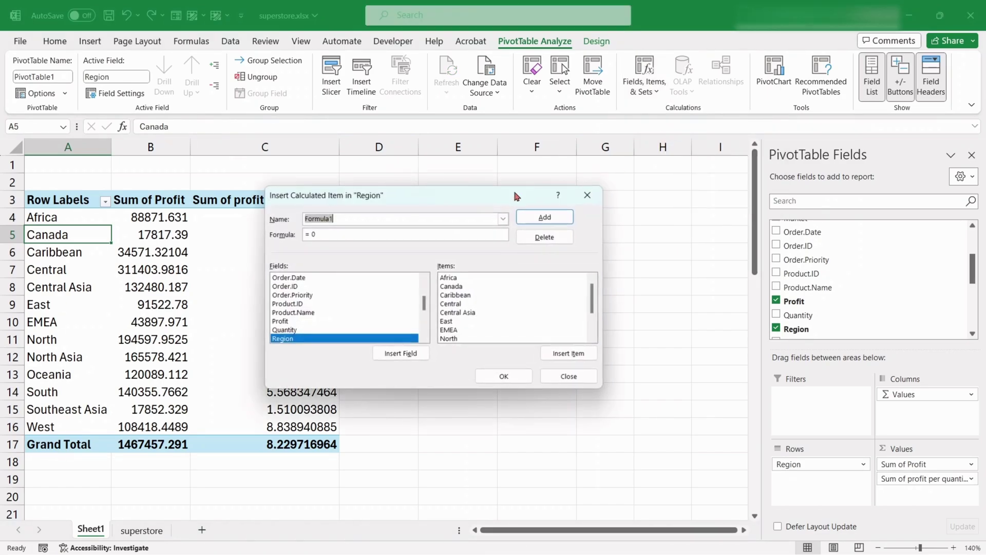
{"action": "left_click_drag", "start_coordinate": [420, 189], "coordinate": [446, 190]}
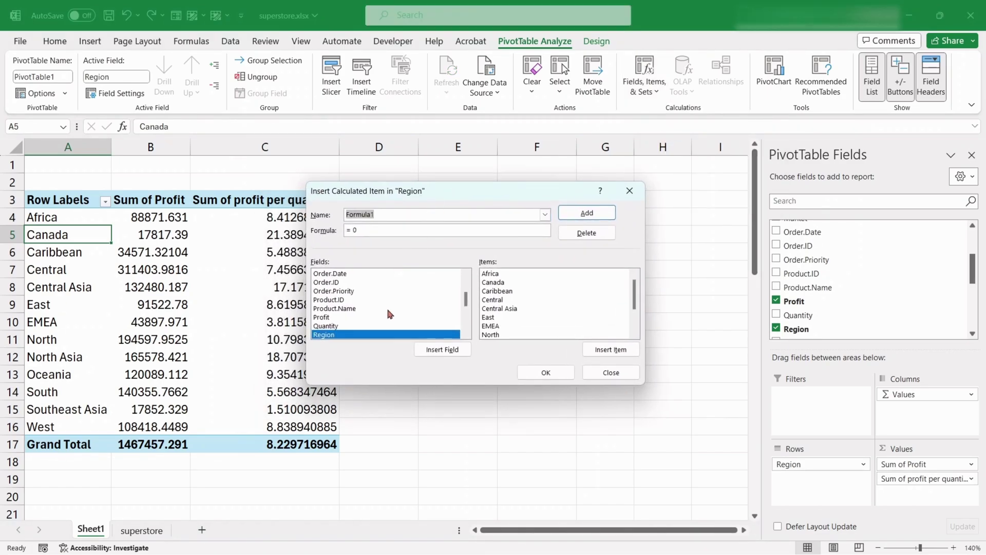
{"action": "left_click_drag", "start_coordinate": [383, 215], "coordinate": [335, 220]}
{"action": "type", "text": "Asia"}
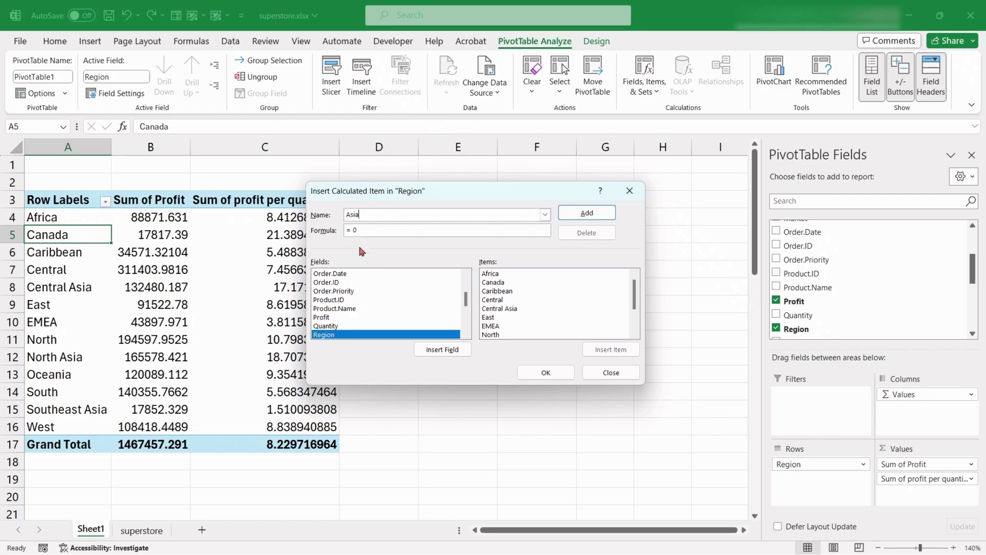
{"action": "key", "text": "BackSpace"}
{"action": "key", "text": "BackSpace"}
{"action": "key", "text": "BackSpace"}
{"action": "key", "text": "BackSpace"}
{"action": "type", "text": "asia"}
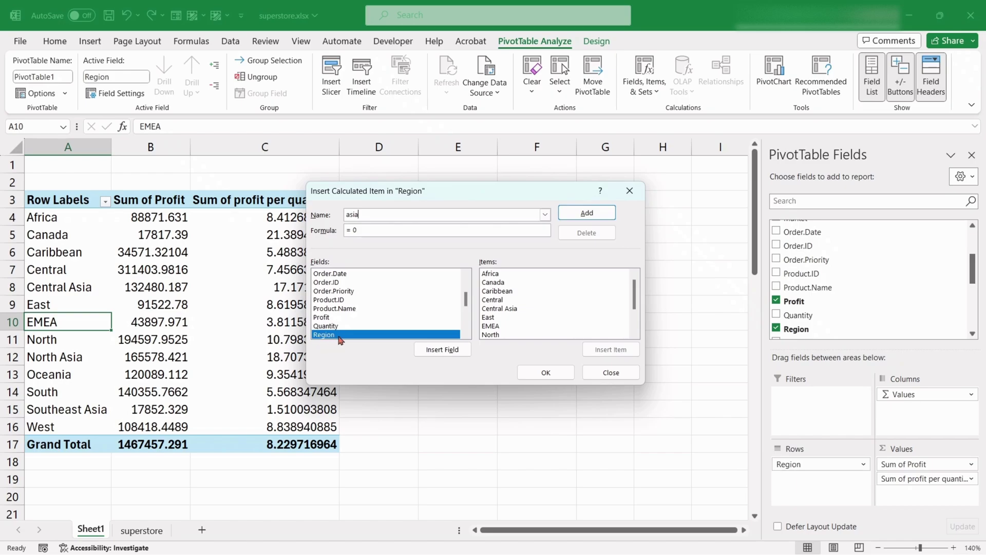
Step: Give 'asia' the formula ='Central Asia'+'North Asia'+'Southeast Asia' and add it to the pivot
{"action": "left_click", "coordinate": [501, 308]}
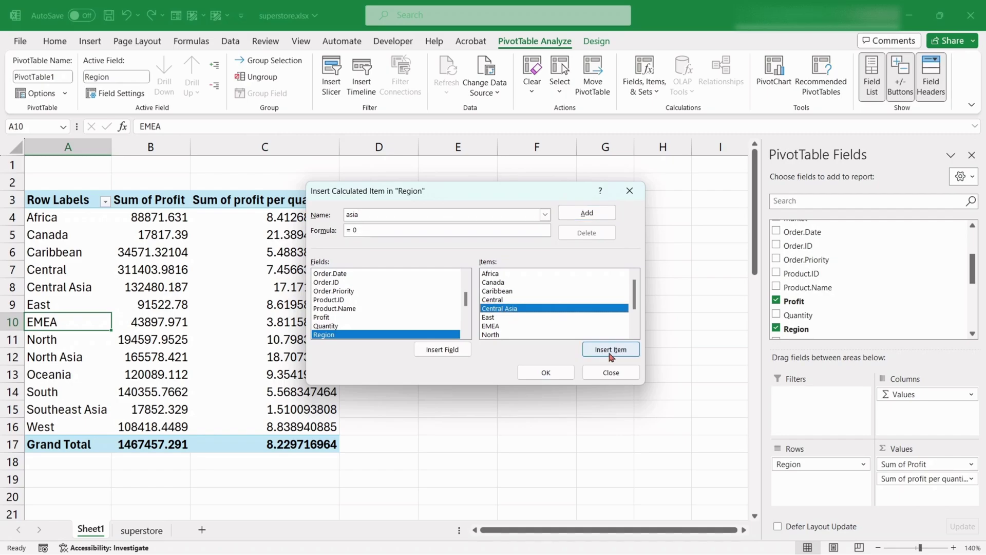
{"action": "left_click", "coordinate": [611, 349]}
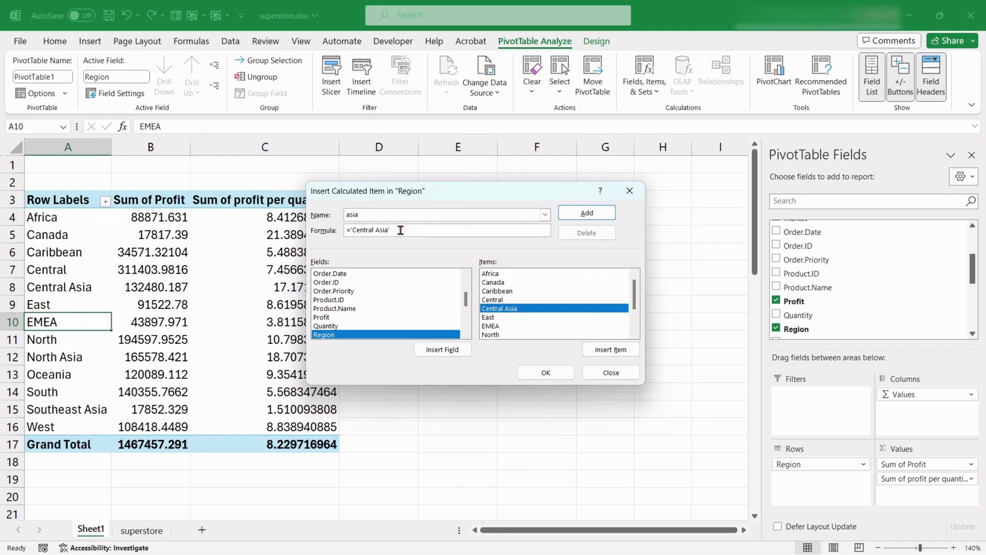
{"action": "type", "text": "+"}
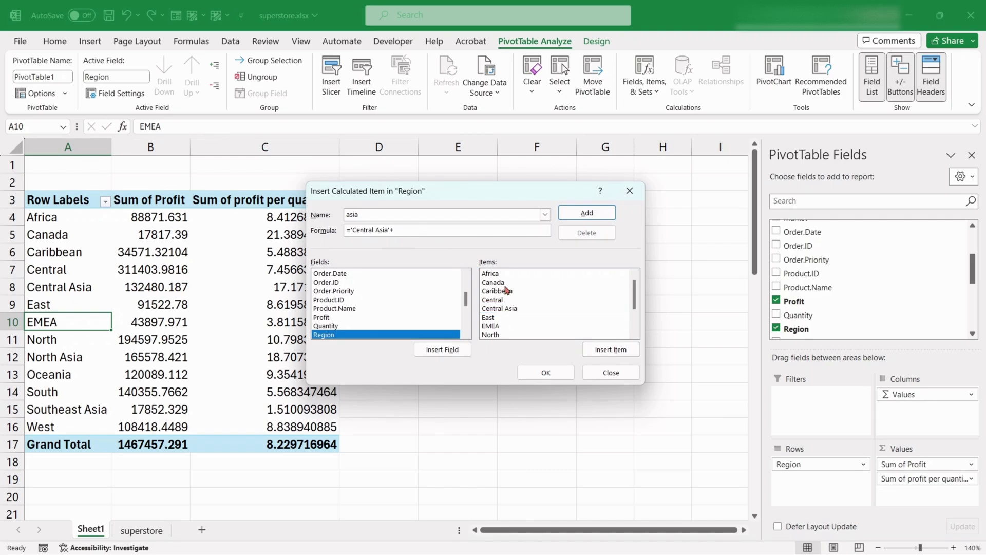
{"action": "scroll", "coordinate": [510, 313], "scroll_direction": "down", "scroll_amount": 1}
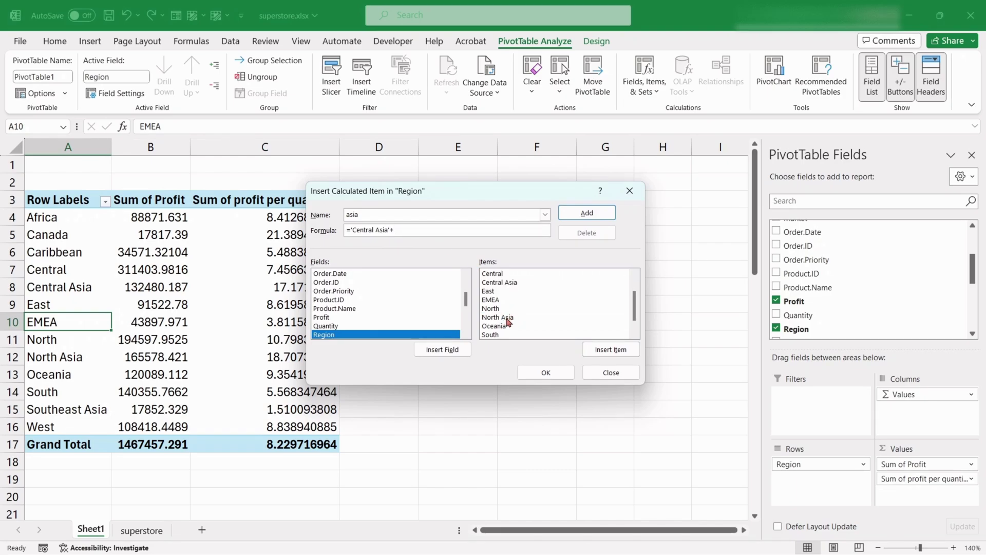
{"action": "left_click", "coordinate": [509, 318]}
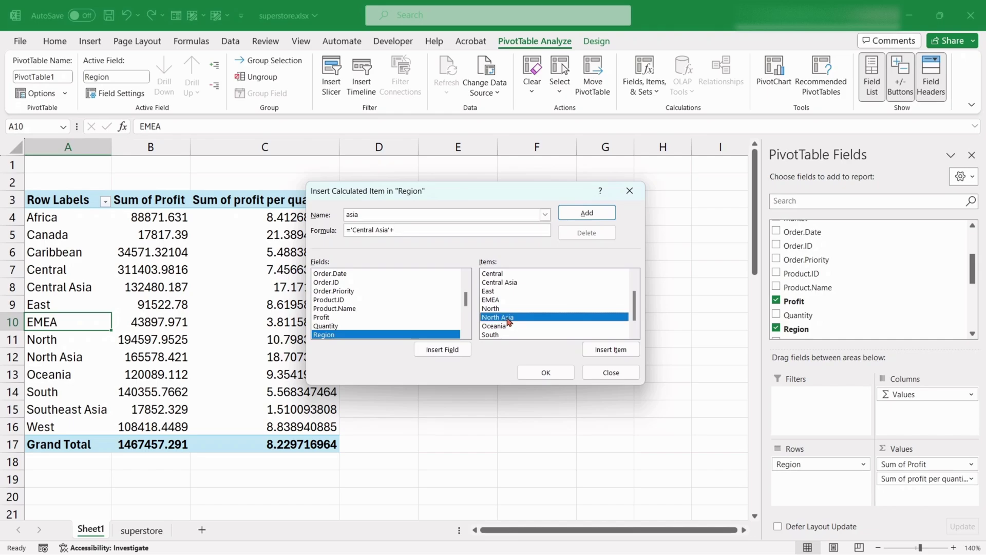
{"action": "left_click", "coordinate": [599, 349]}
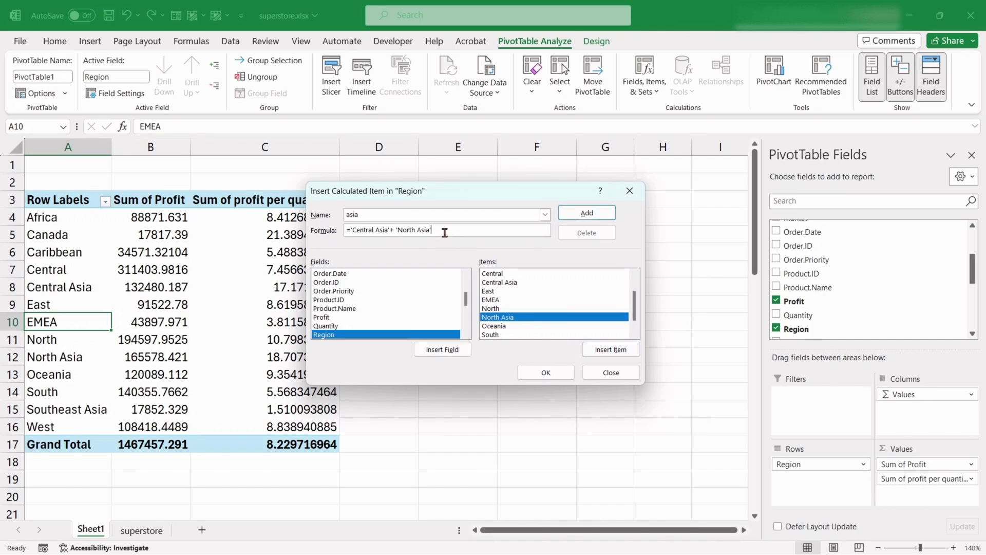
{"action": "type", "text": "+"}
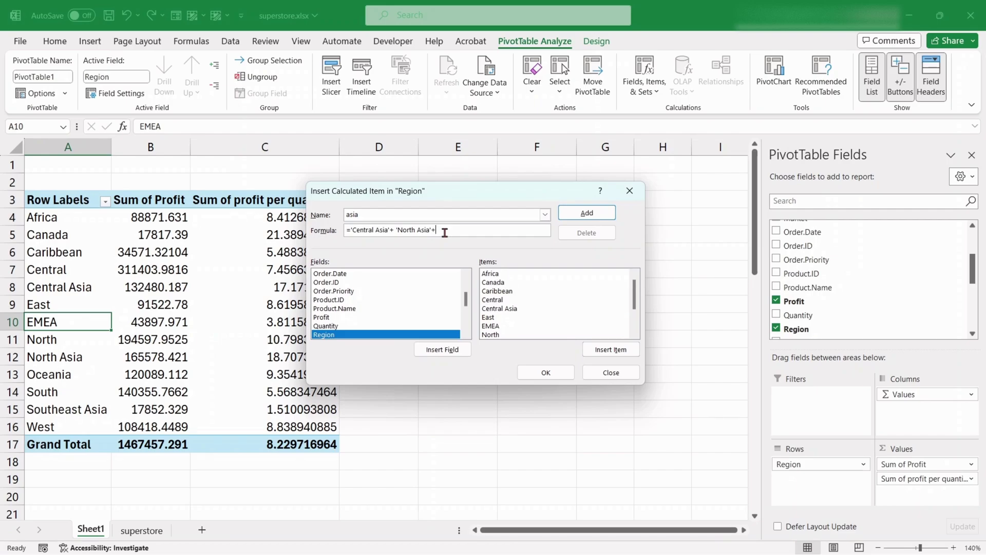
{"action": "scroll", "coordinate": [503, 296], "scroll_direction": "down", "scroll_amount": 2}
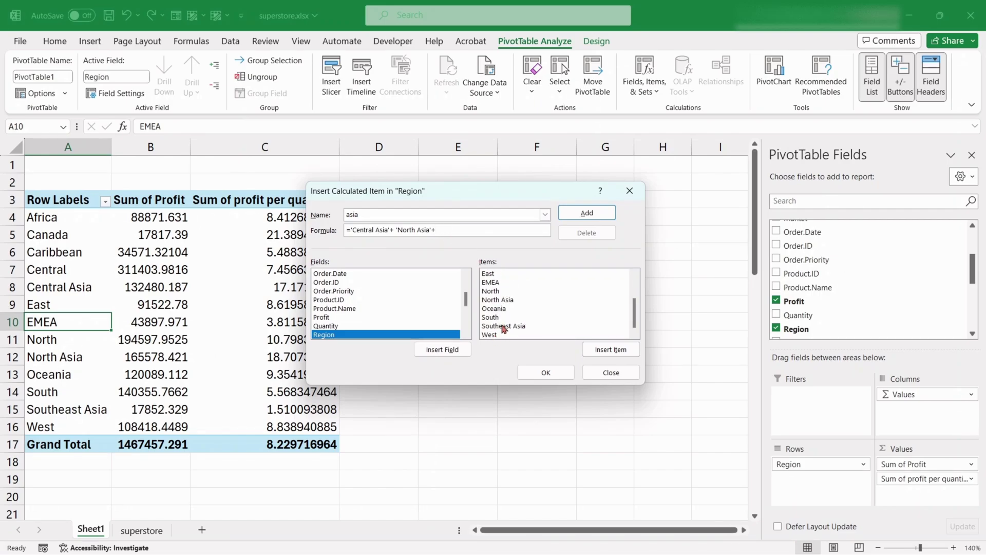
{"action": "left_click", "coordinate": [505, 327]}
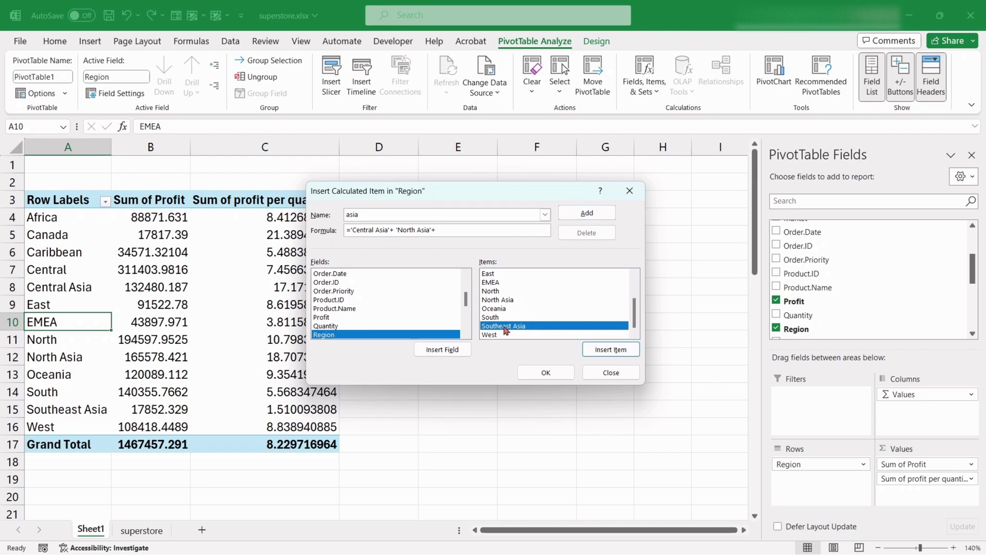
{"action": "left_click", "coordinate": [596, 349]}
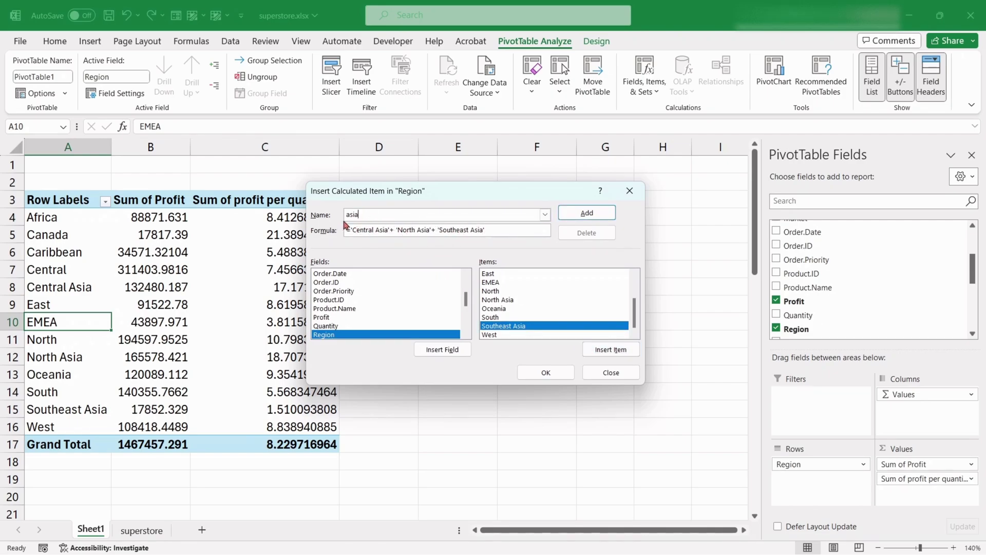
{"action": "left_click", "coordinate": [587, 213]}
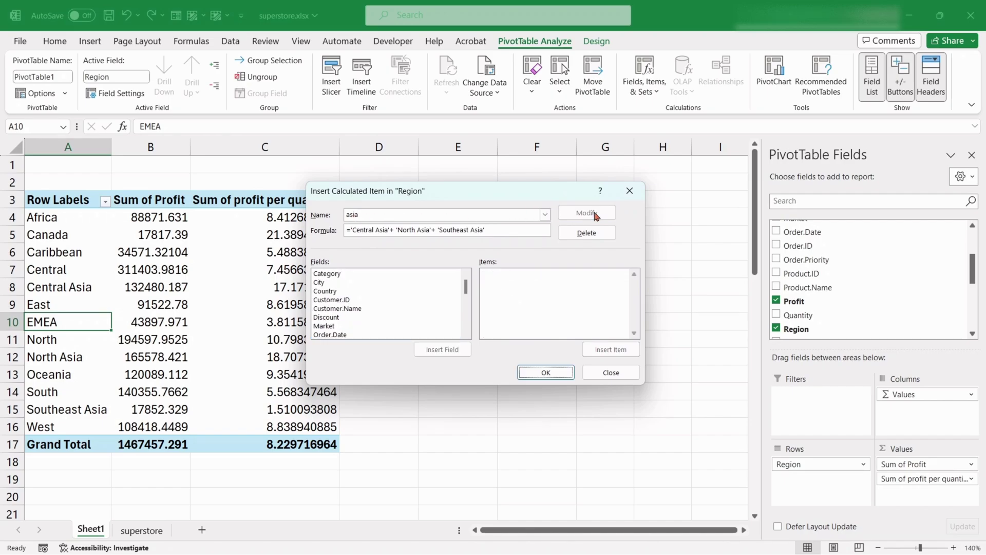
{"action": "left_click", "coordinate": [600, 372]}
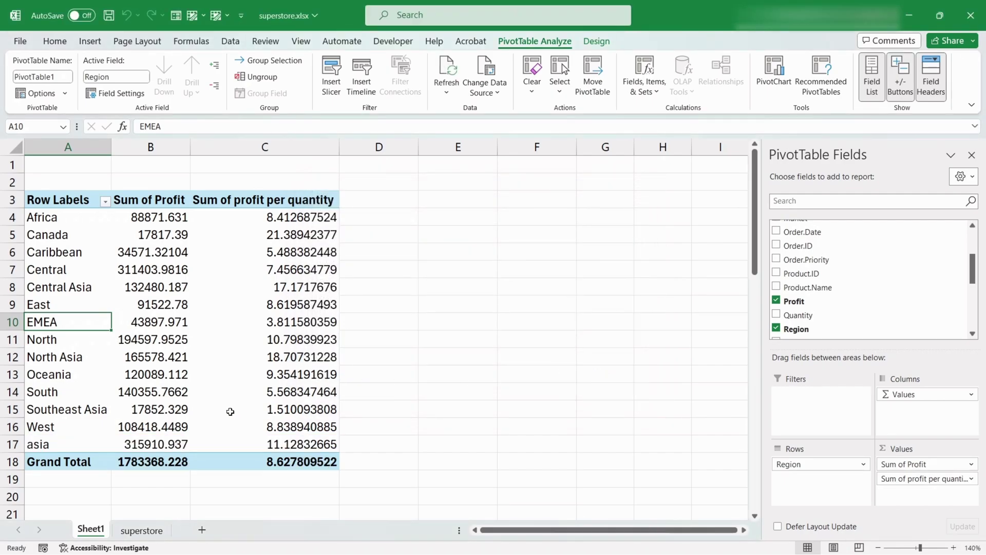
Step: Check the new asia row's profit 315910.937 against the Central, North and Southeast Asia rows
{"action": "left_click", "coordinate": [45, 441]}
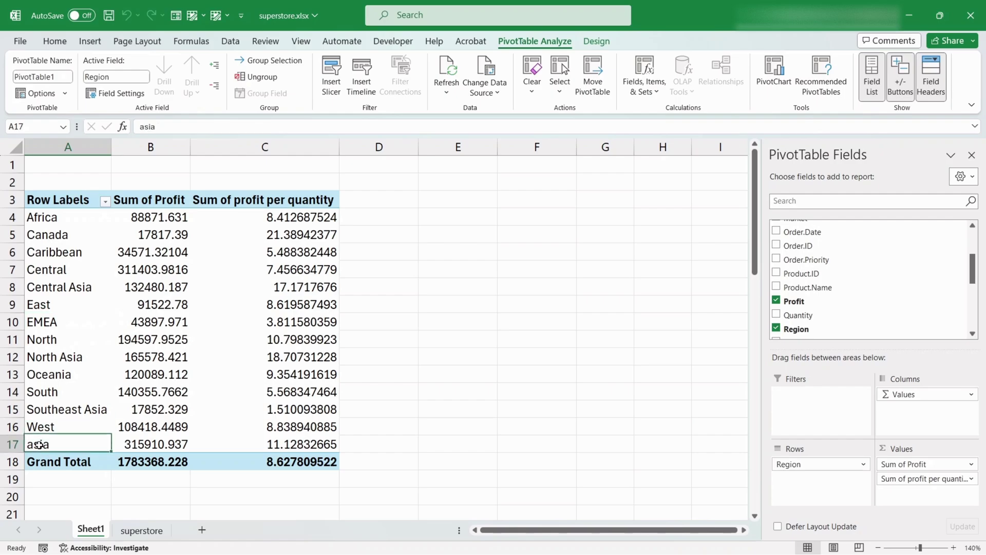
{"action": "left_click_drag", "start_coordinate": [145, 444], "coordinate": [248, 443]}
{"action": "left_click", "coordinate": [154, 443]}
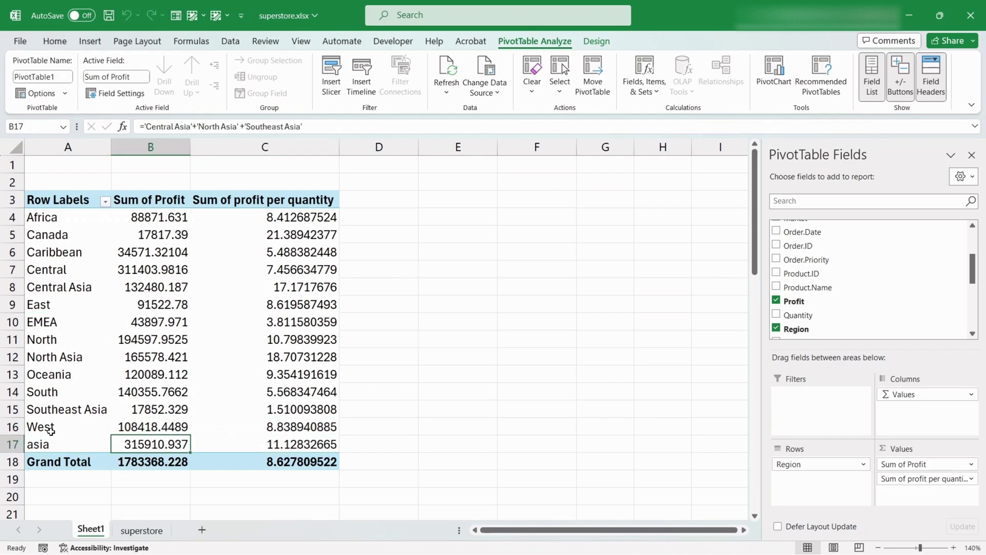
{"action": "left_click", "coordinate": [63, 413]}
{"action": "left_click", "coordinate": [62, 289]}
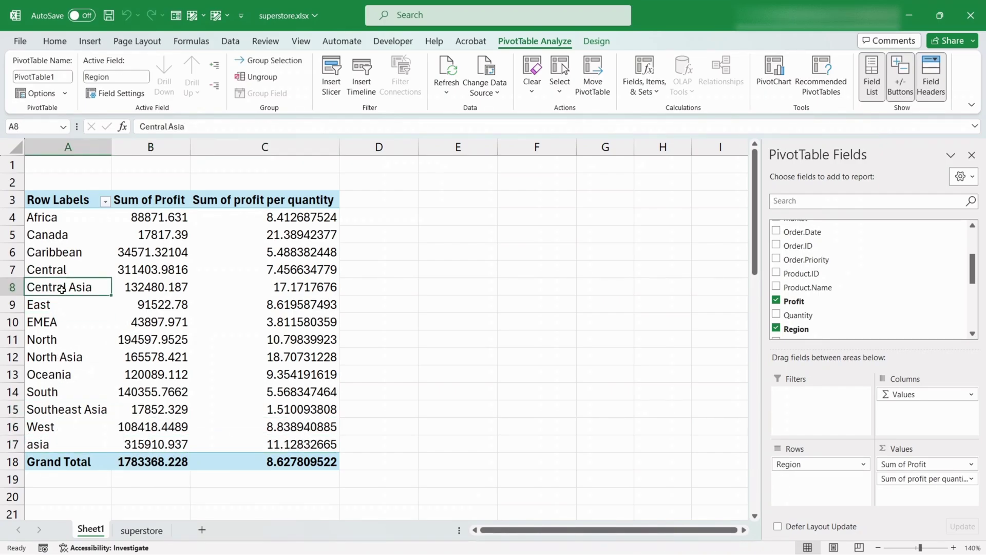
{"action": "left_click", "coordinate": [63, 356]}
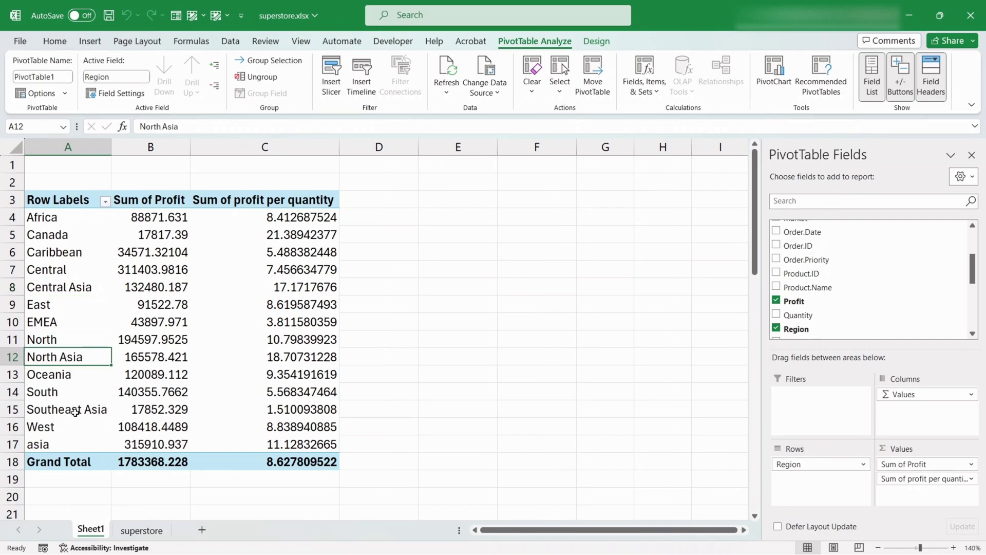
{"action": "left_click", "coordinate": [76, 412]}
Step: In PivotTable2 on Sheet2, sum Sales by Order.Date years 2011–2014, grand total 12642905
{"action": "left_click_drag", "start_coordinate": [51, 446], "coordinate": [155, 445]}
{"action": "left_click_drag", "start_coordinate": [154, 445], "coordinate": [288, 427]}
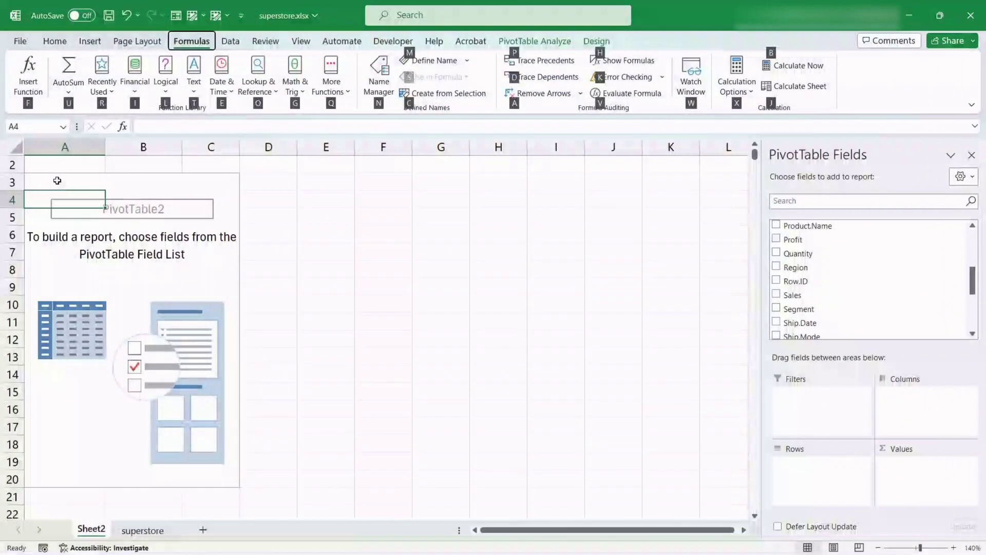
{"action": "left_click", "coordinate": [57, 181]}
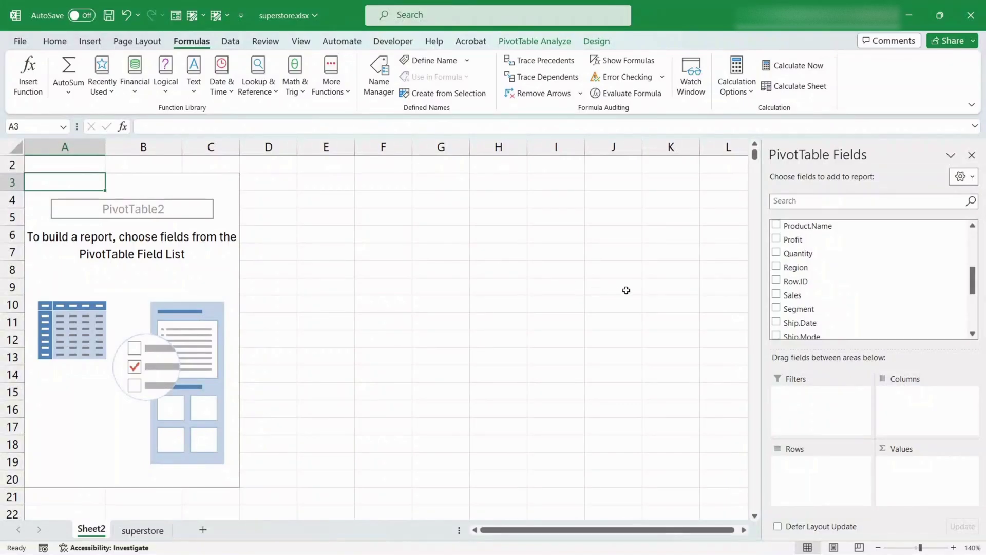
{"action": "scroll", "coordinate": [802, 251], "scroll_direction": "up", "scroll_amount": 3}
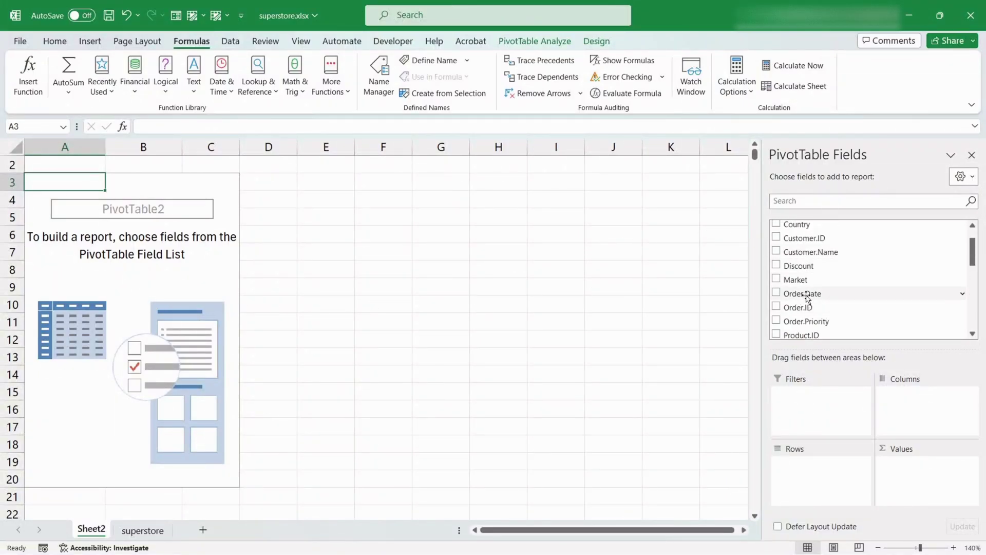
{"action": "left_click_drag", "start_coordinate": [804, 294], "coordinate": [806, 458]}
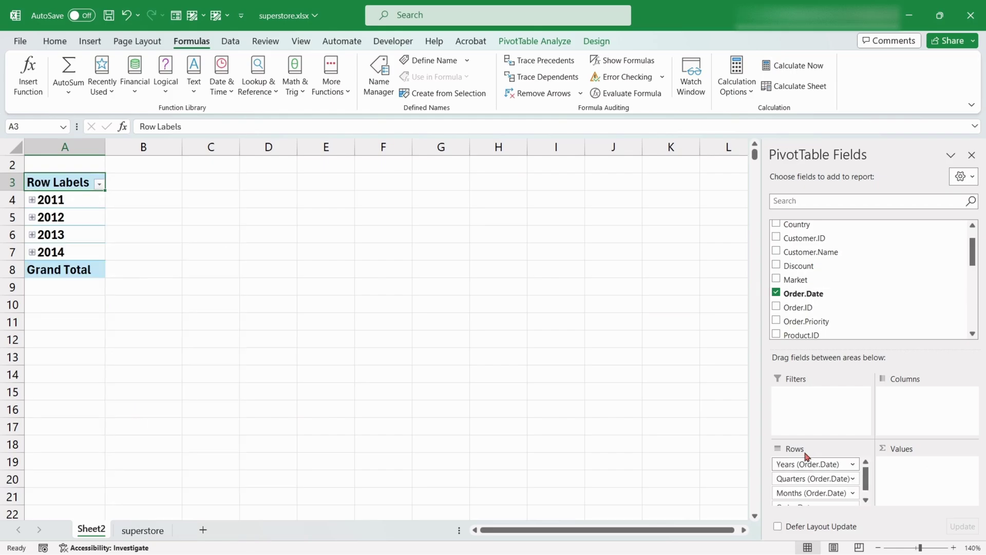
{"action": "scroll", "coordinate": [797, 278], "scroll_direction": "down", "scroll_amount": 3}
{"action": "key", "text": "Down"}
{"action": "key", "text": "Down"}
{"action": "key", "text": "alt+p"}
{"action": "left_click", "coordinate": [75, 231]}
{"action": "scroll", "coordinate": [808, 288], "scroll_direction": "down", "scroll_amount": 2}
{"action": "left_click_drag", "start_coordinate": [793, 264], "coordinate": [907, 457]}
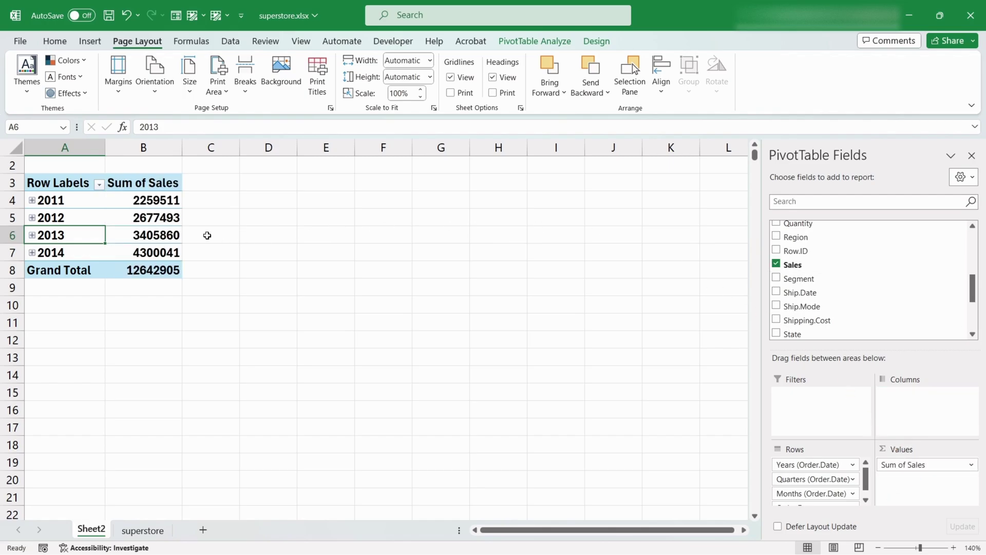
{"action": "left_click_drag", "start_coordinate": [67, 206], "coordinate": [170, 251]}
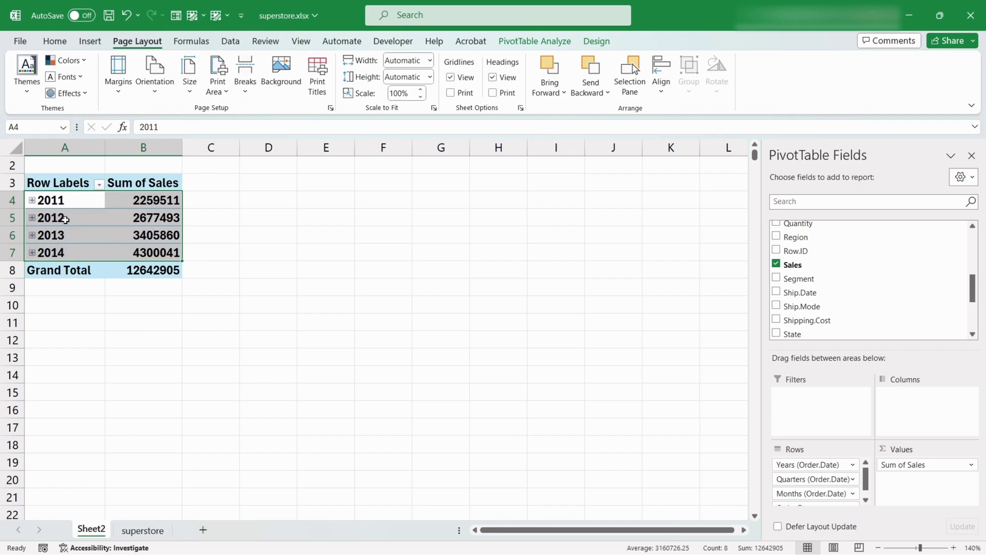
Step: Expand 2011 into quarters and Qtr1 into months, then collapse 2011 again
{"action": "left_click", "coordinate": [60, 202]}
{"action": "left_click", "coordinate": [145, 196]}
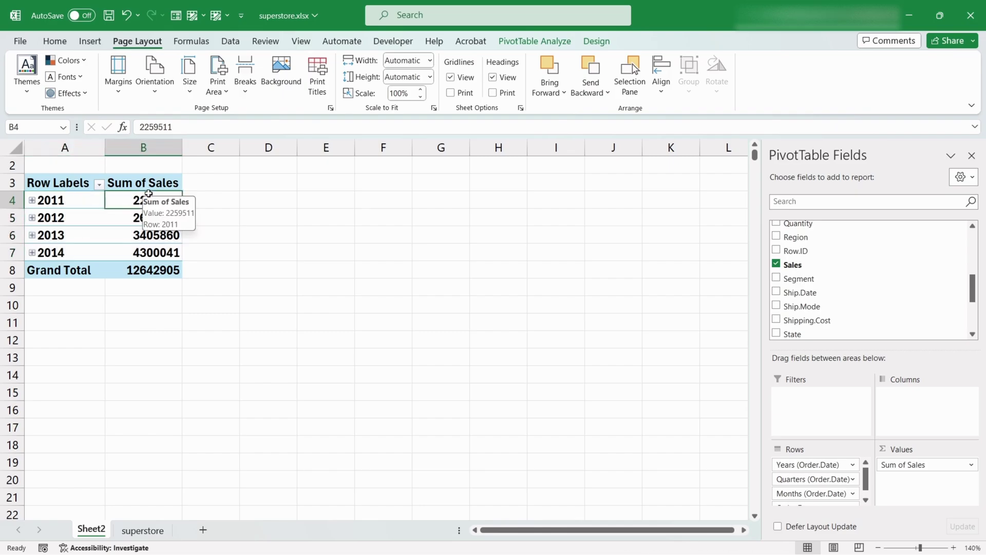
{"action": "left_click", "coordinate": [31, 202]}
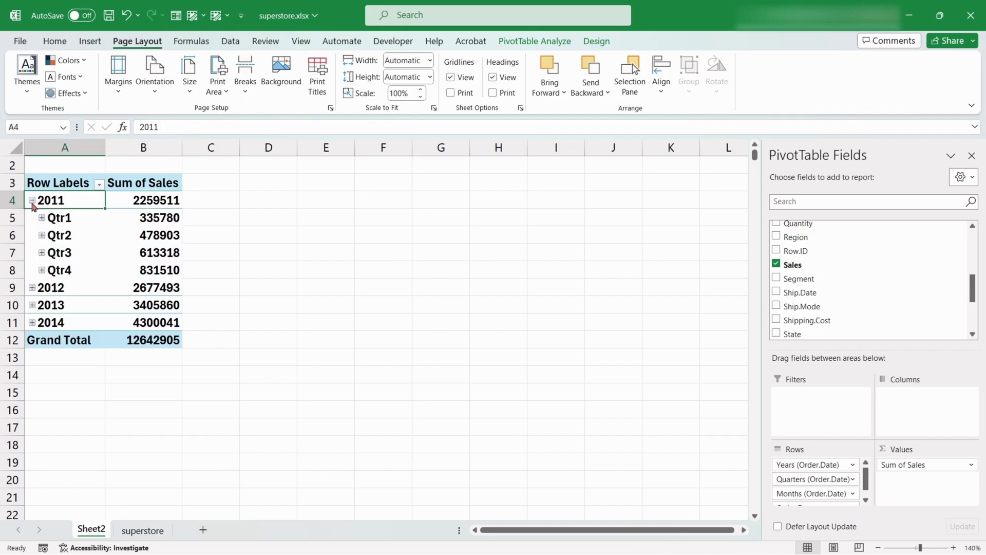
{"action": "left_click_drag", "start_coordinate": [59, 218], "coordinate": [154, 271]}
{"action": "left_click", "coordinate": [164, 251]}
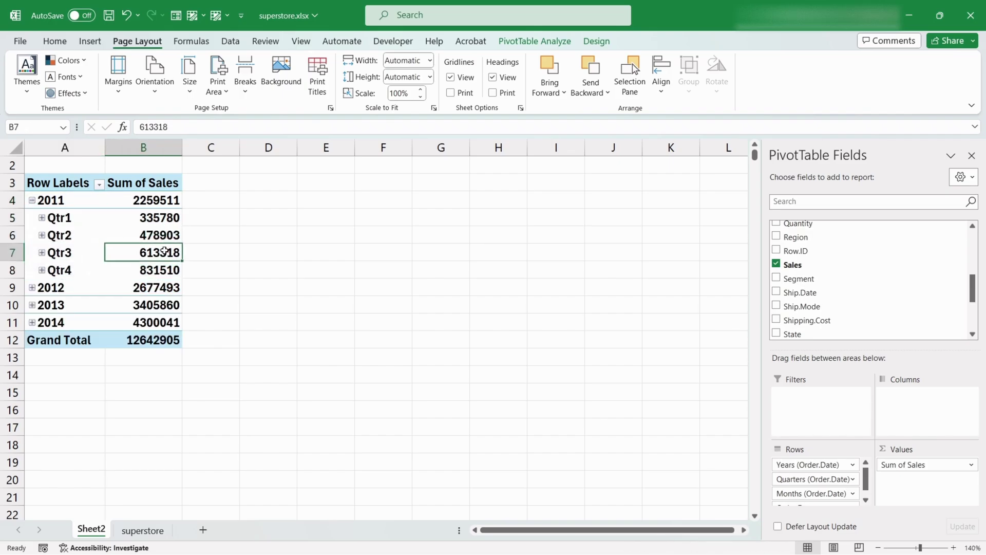
{"action": "left_click", "coordinate": [42, 219]}
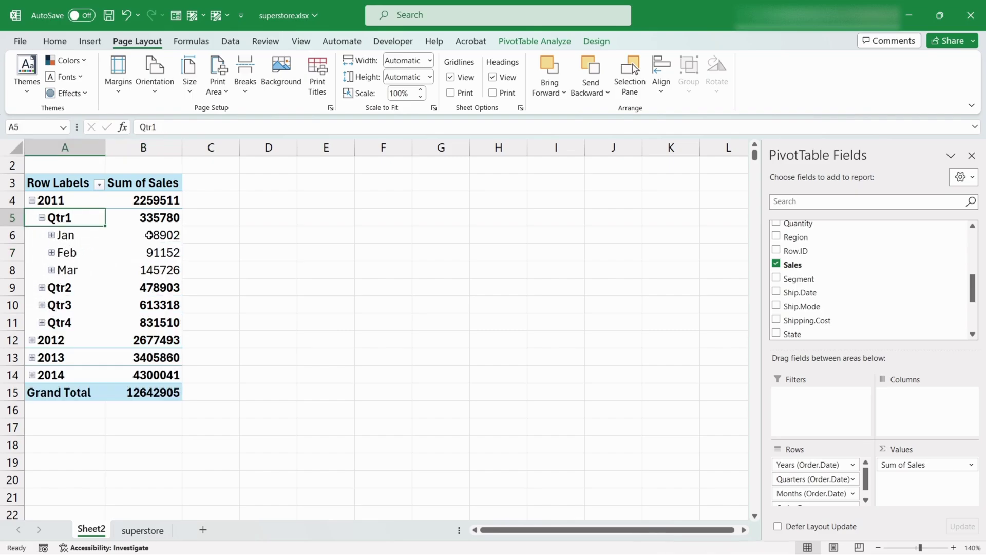
{"action": "left_click_drag", "start_coordinate": [167, 267], "coordinate": [169, 236]}
{"action": "left_click", "coordinate": [170, 234]}
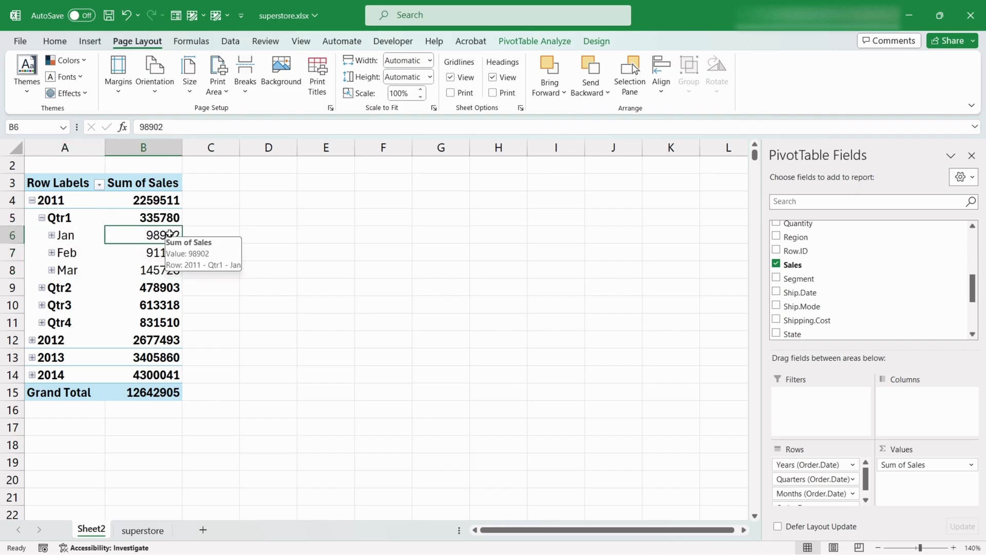
{"action": "left_click", "coordinate": [170, 219]}
{"action": "key", "text": "alt+shift+minus"}
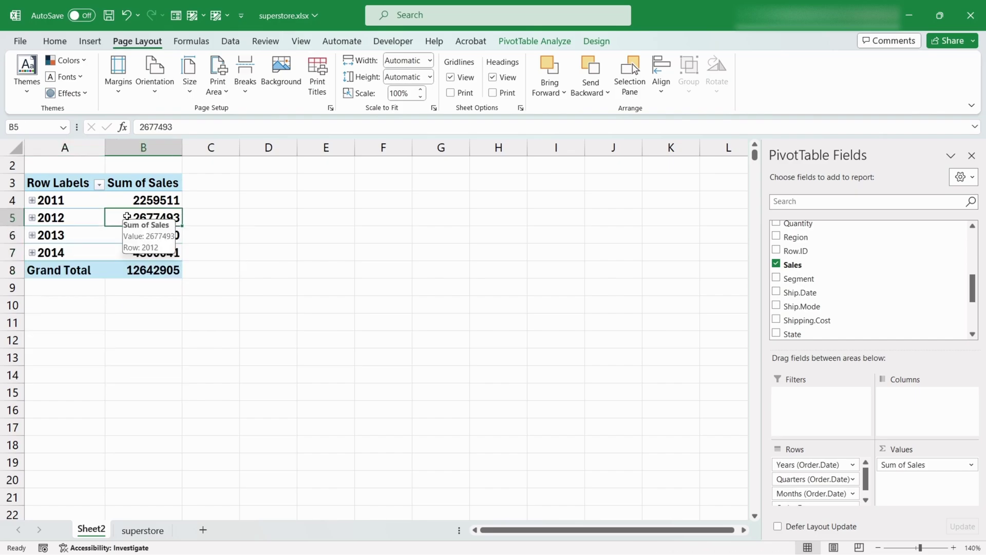
Step: Expand the entire year field so every year lists its quarters
{"action": "left_click", "coordinate": [54, 218]}
{"action": "scroll", "coordinate": [51, 236], "scroll_direction": "up", "scroll_amount": 1}
{"action": "key", "text": "Up"}
{"action": "left_click", "coordinate": [55, 235]}
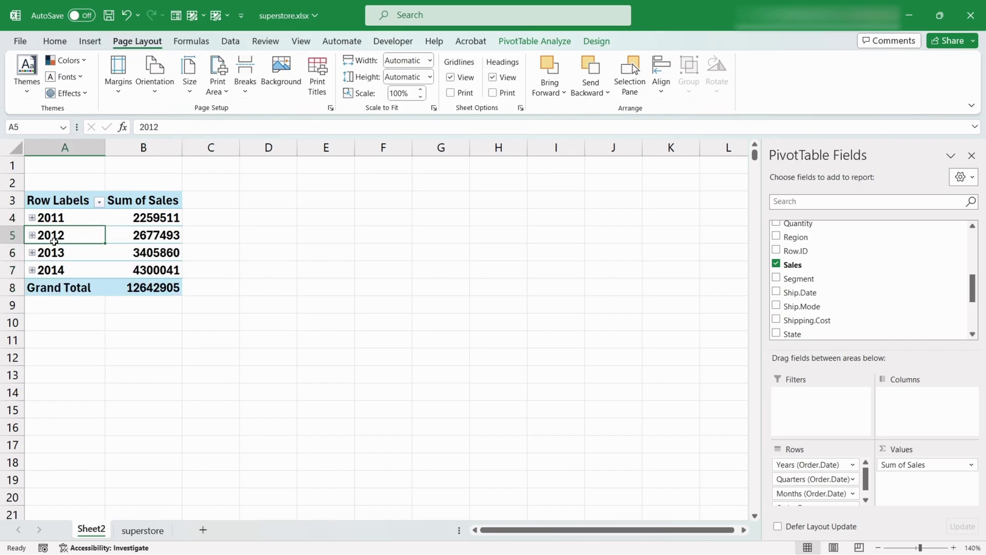
{"action": "right_click", "coordinate": [65, 239]}
{"action": "mouse_move", "coordinate": [140, 385]}
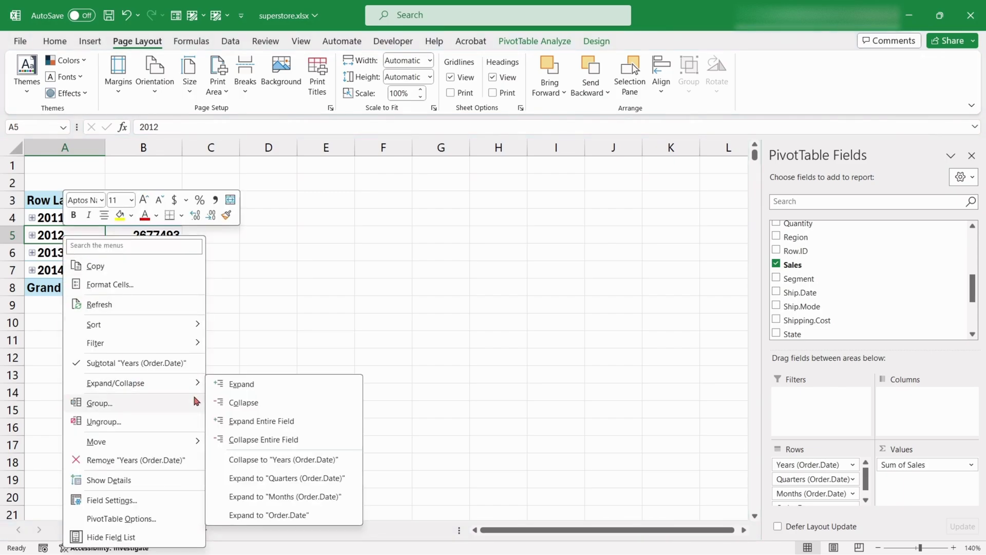
{"action": "left_click", "coordinate": [247, 422]}
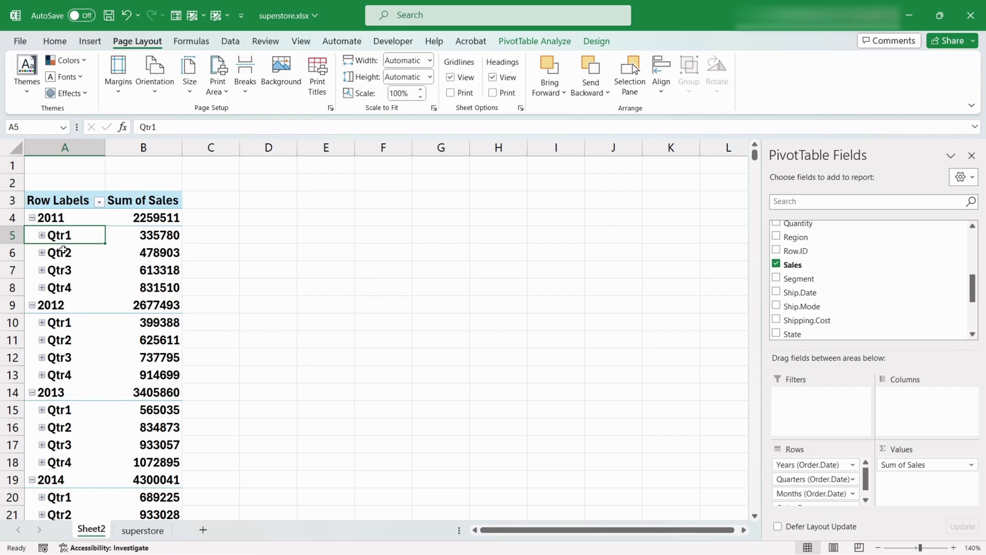
Step: Expand the entire quarter field so every quarter lists its months, 2011 Jan at 98902
{"action": "left_click_drag", "start_coordinate": [62, 217], "coordinate": [143, 287]}
{"action": "left_click", "coordinate": [60, 235]}
{"action": "right_click", "coordinate": [72, 236]}
{"action": "mouse_move", "coordinate": [206, 382]}
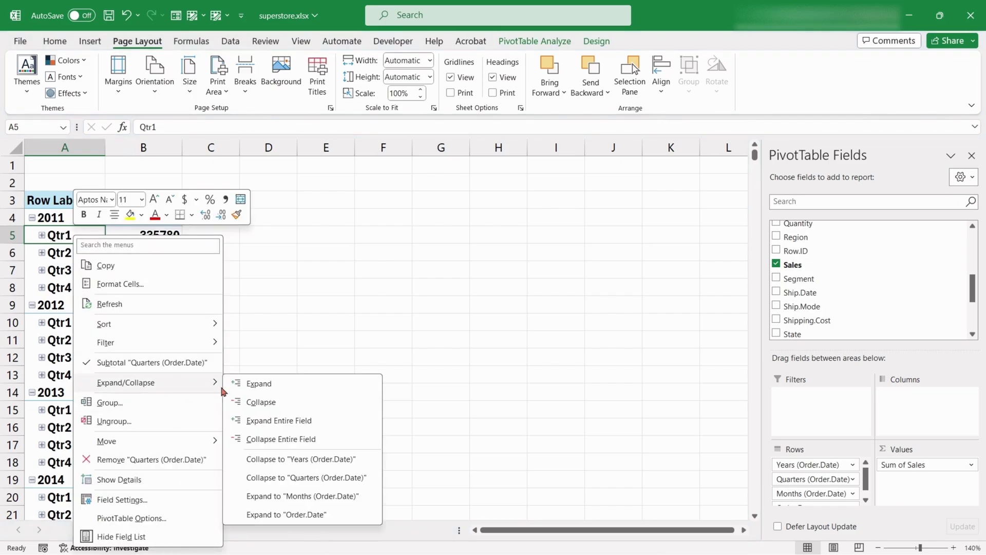
{"action": "left_click", "coordinate": [279, 420]}
Step: Insert an Order.Priority slicer for PivotTable2 and place it beside the Market-by-Category table
{"action": "scroll", "coordinate": [115, 233], "scroll_direction": "down", "scroll_amount": 1}
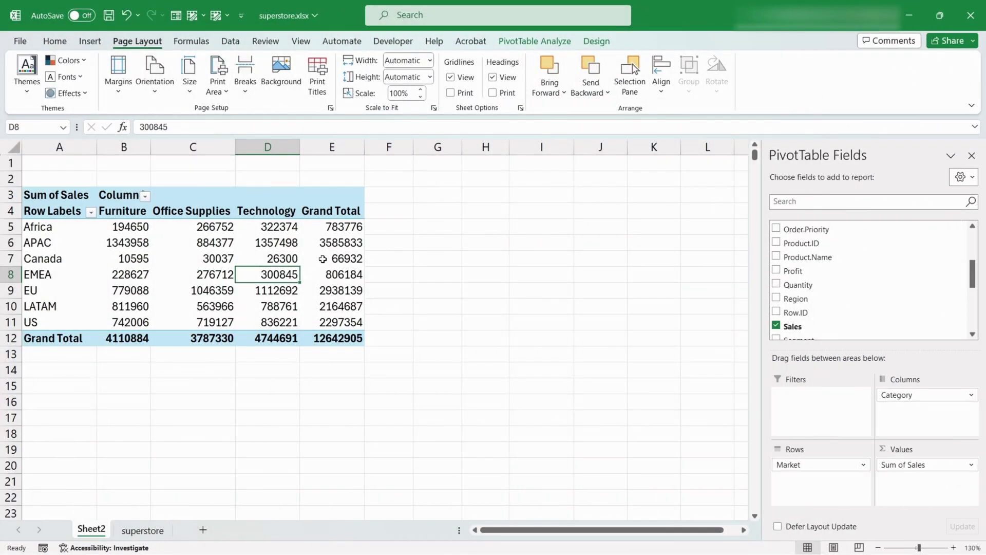
{"action": "left_click", "coordinate": [323, 259]}
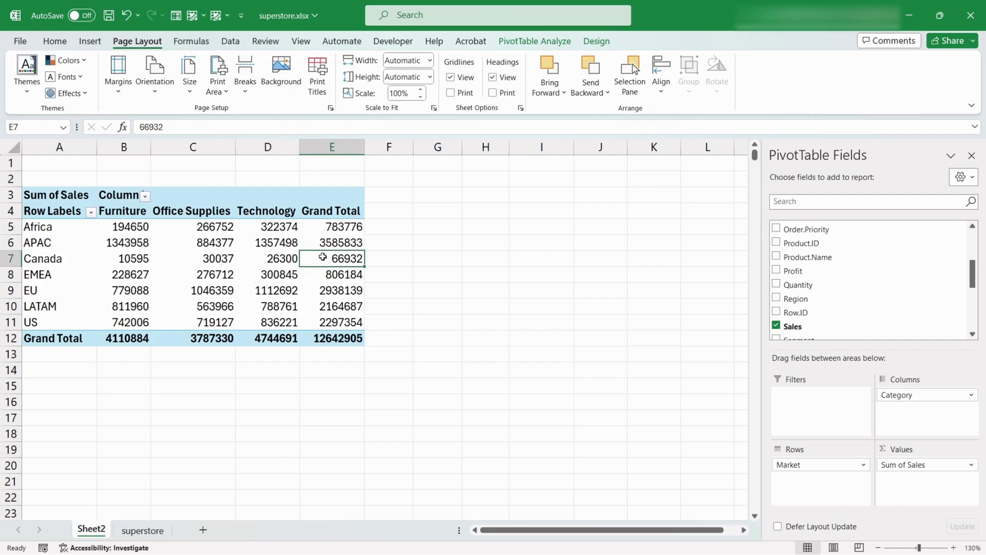
{"action": "left_click_drag", "start_coordinate": [73, 220], "coordinate": [280, 291]}
{"action": "left_click", "coordinate": [285, 257]}
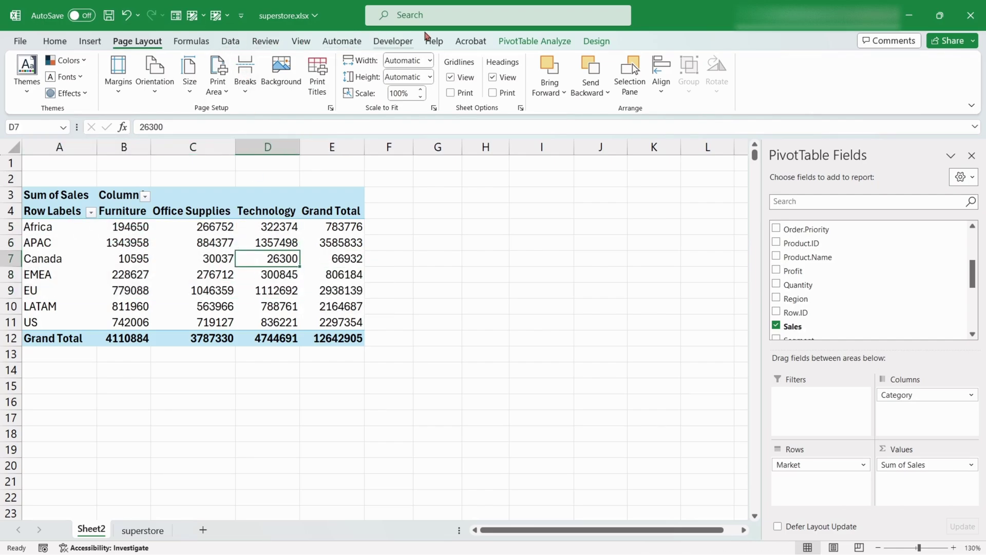
{"action": "left_click", "coordinate": [562, 42]}
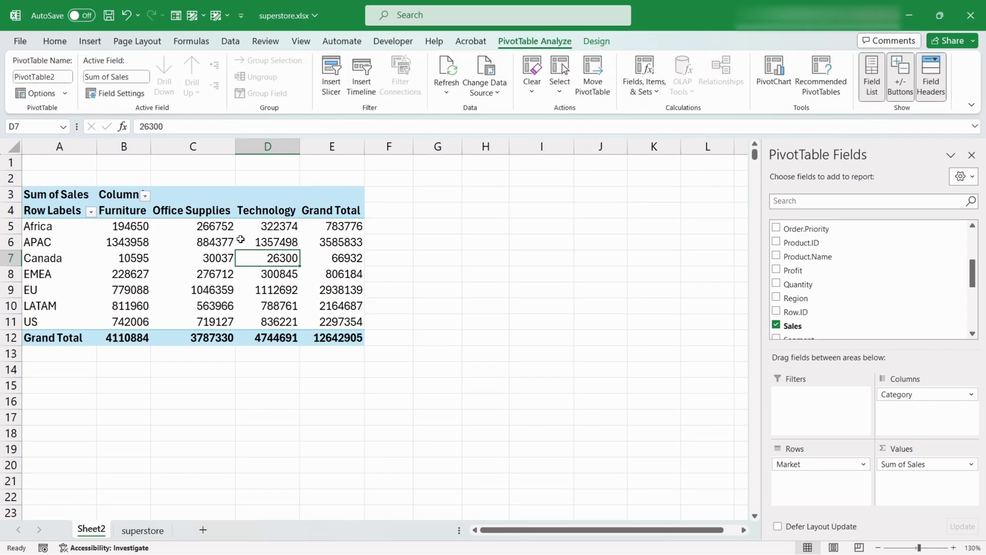
{"action": "left_click", "coordinate": [340, 74]}
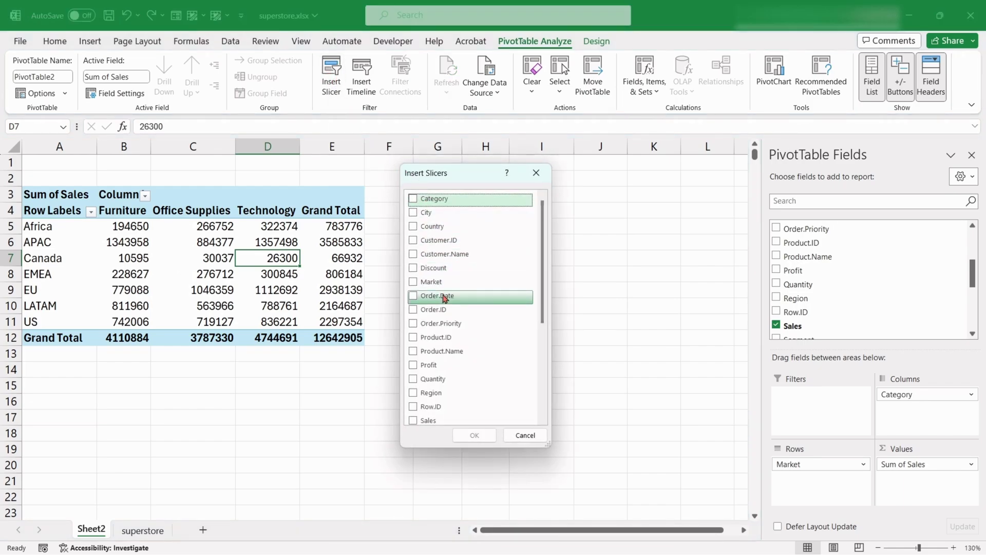
{"action": "left_click", "coordinate": [422, 323]}
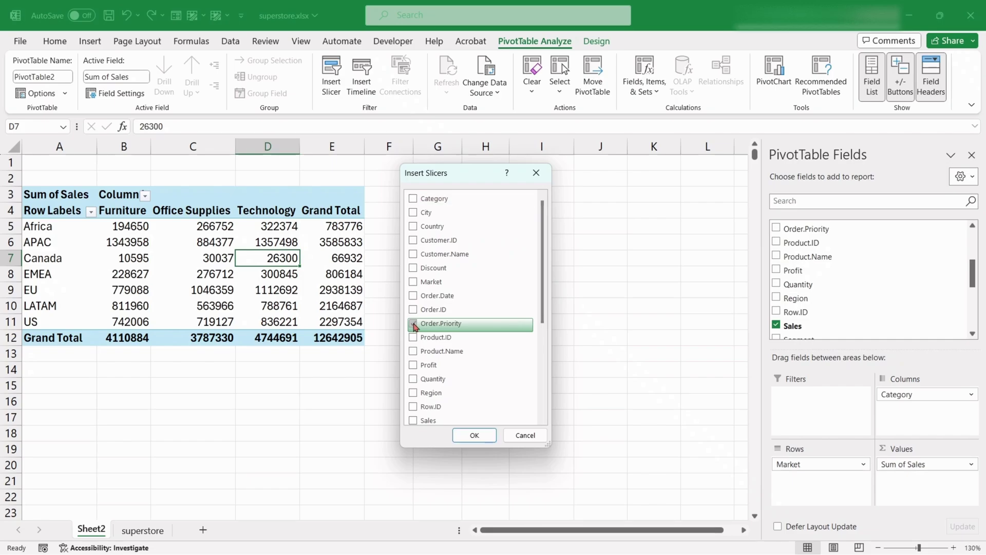
{"action": "left_click", "coordinate": [474, 436]}
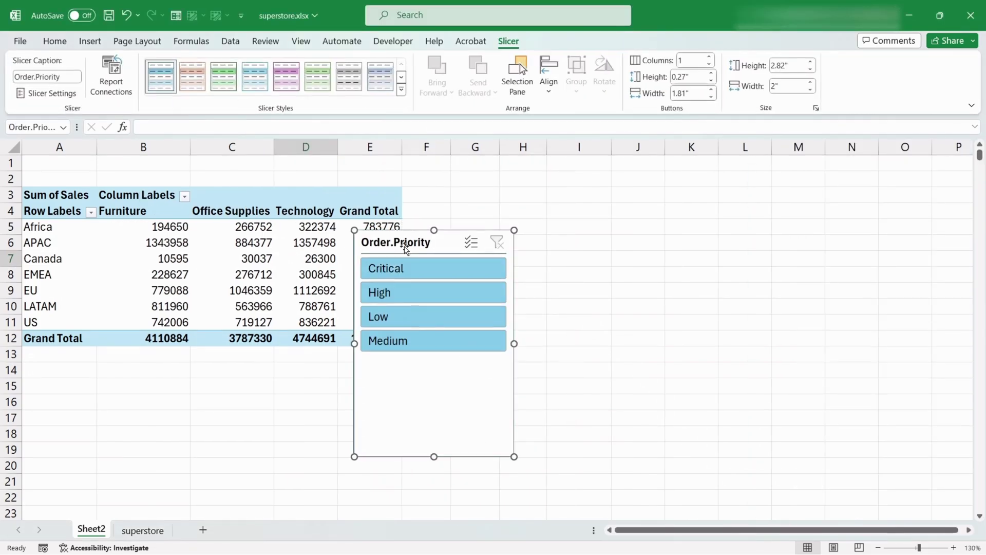
{"action": "left_click_drag", "start_coordinate": [394, 249], "coordinate": [455, 208]}
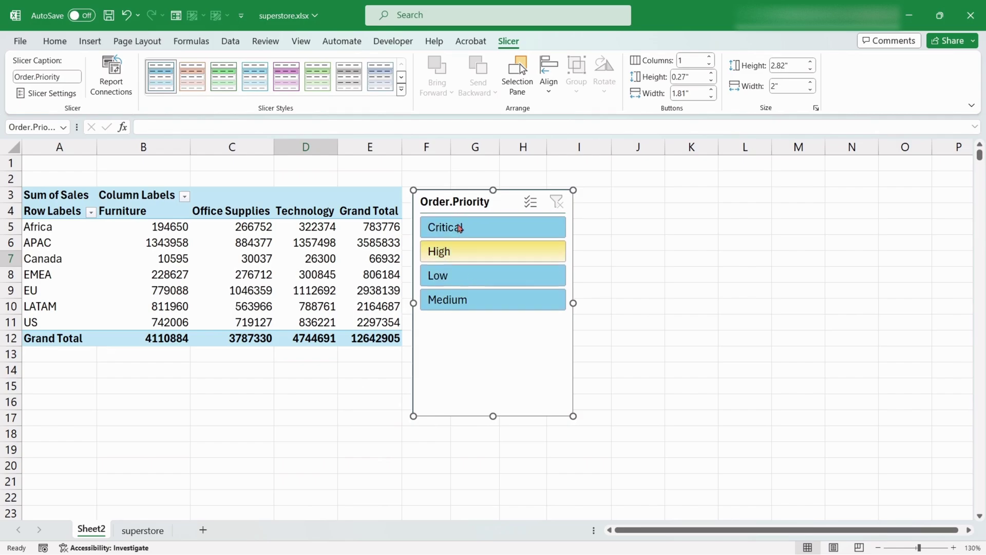
{"action": "left_click_drag", "start_coordinate": [495, 410], "coordinate": [486, 317]}
{"action": "left_click", "coordinate": [490, 354]}
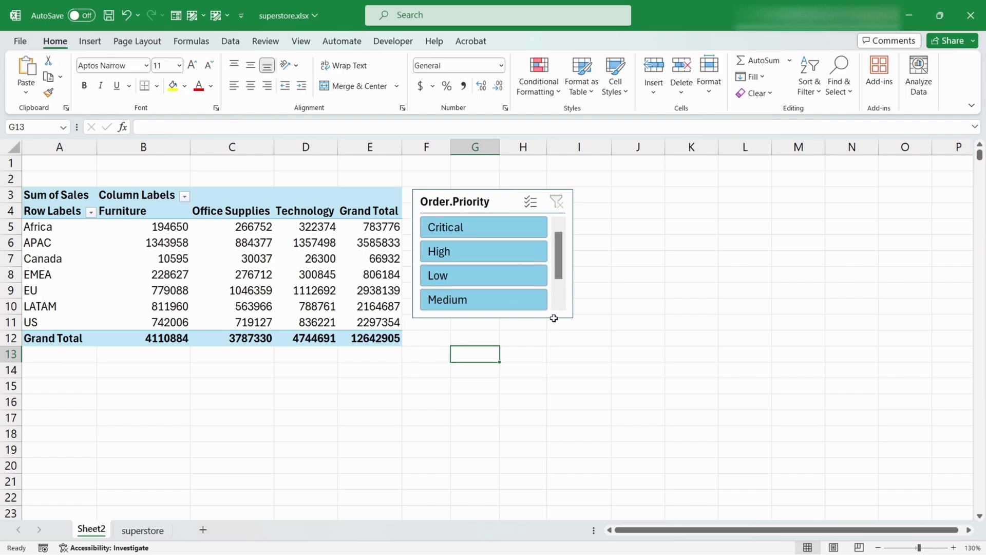
Step: Lengthen the Order.Priority slicer so all four priorities show without a scrollbar
{"action": "left_click", "coordinate": [534, 317]}
{"action": "left_click_drag", "start_coordinate": [492, 318], "coordinate": [494, 336]}
{"action": "left_click", "coordinate": [518, 372]}
Step: Try filtering the pivot to Critical and Low priority orders in the slicer
{"action": "left_click", "coordinate": [440, 228]}
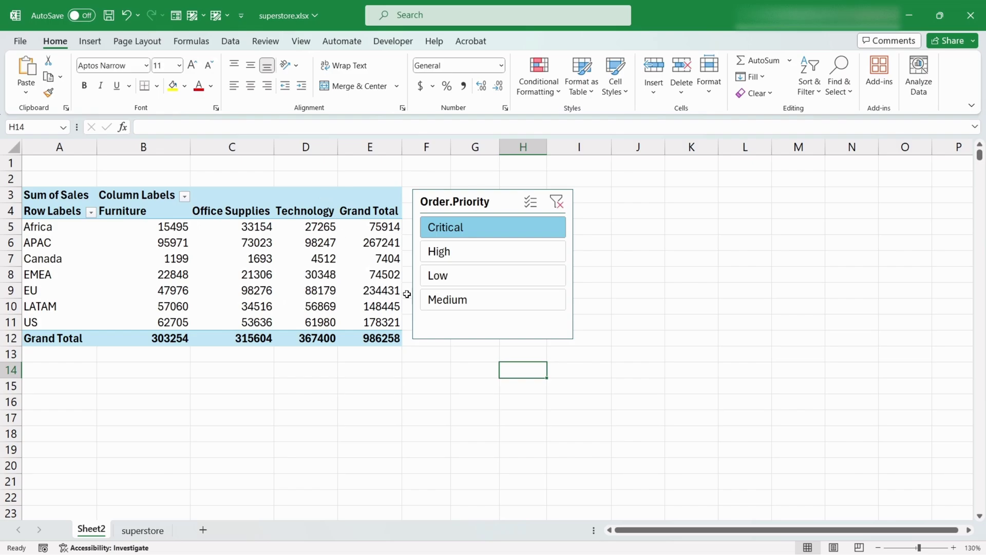
{"action": "left_click", "coordinate": [440, 278]}
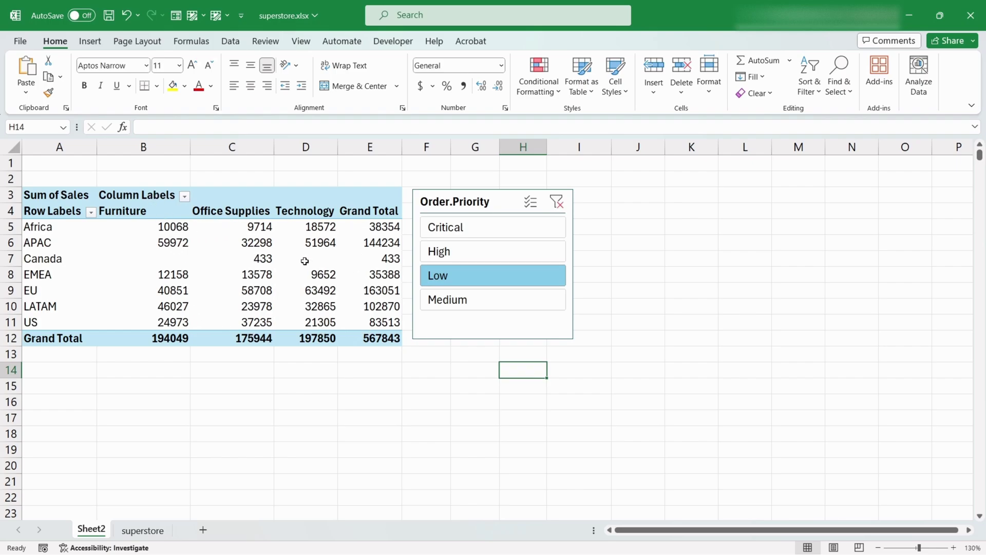
{"action": "left_click", "coordinate": [373, 308]}
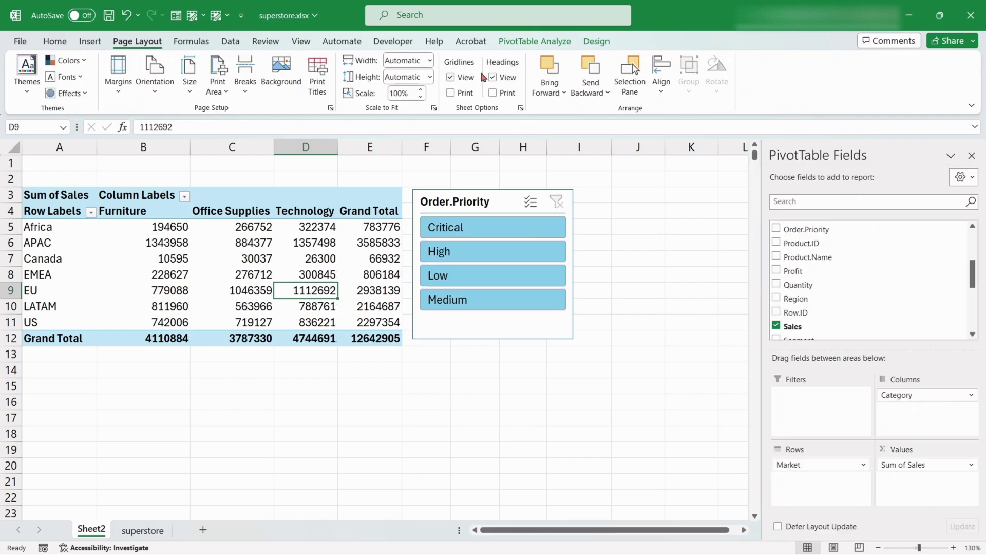
Step: Insert an Order.Date timeline for PivotTable2
{"action": "left_click", "coordinate": [535, 41]}
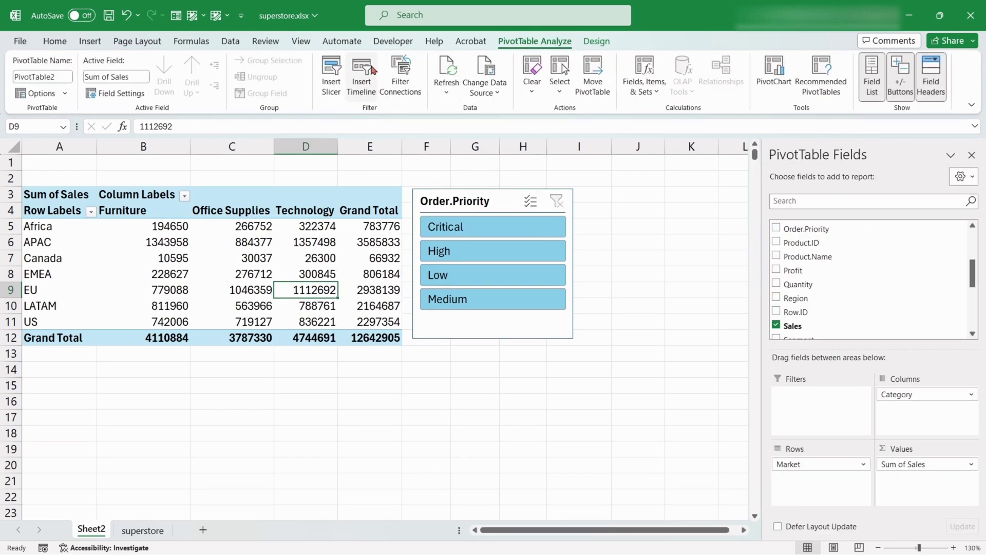
{"action": "left_click", "coordinate": [362, 83]}
{"action": "left_click_drag", "start_coordinate": [436, 221], "coordinate": [609, 230]}
{"action": "left_click", "coordinate": [588, 258]}
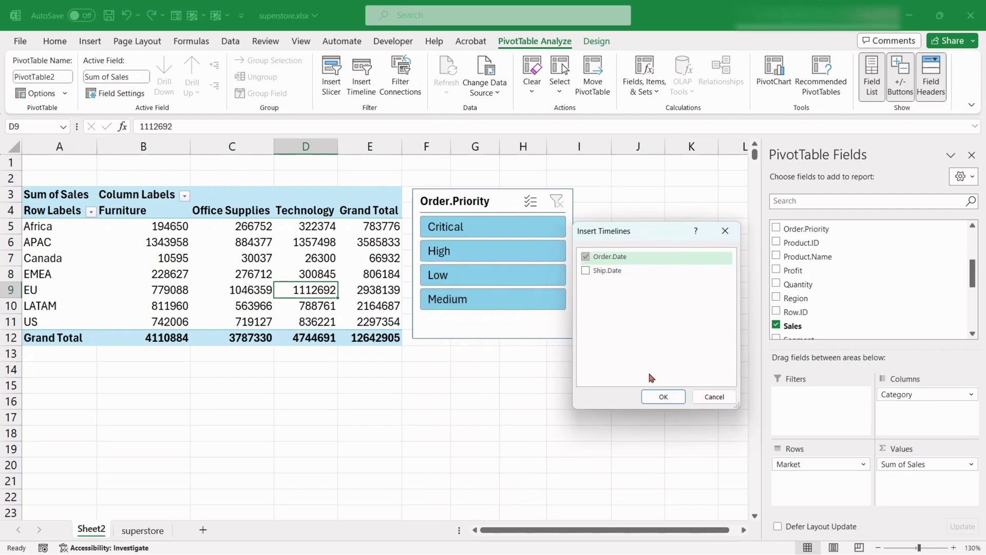
{"action": "left_click", "coordinate": [663, 396]}
Step: Place the timeline under the slicer, narrow it to 3.5 inches, and select Jan–Apr 2011
{"action": "left_click", "coordinate": [425, 318]}
{"action": "left_click_drag", "start_coordinate": [402, 296], "coordinate": [565, 354]}
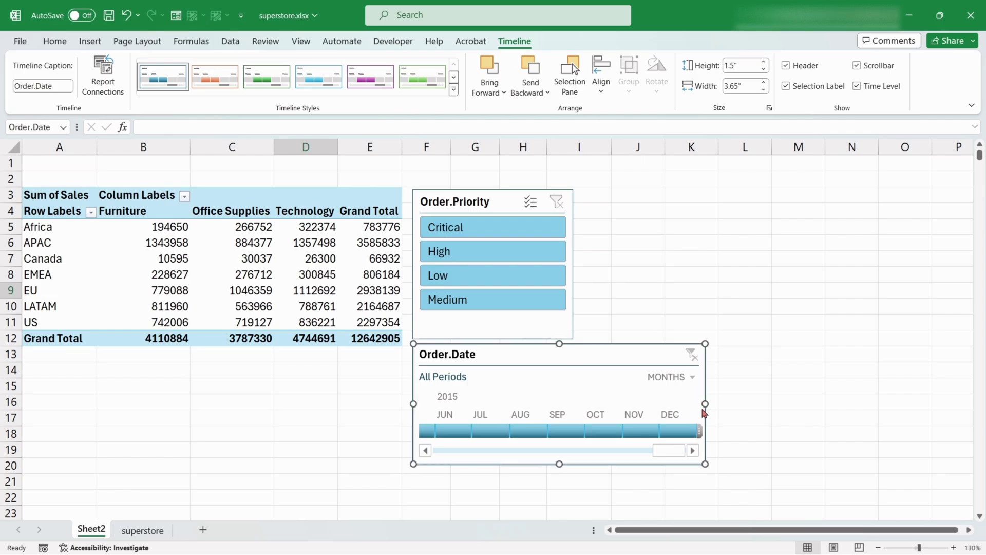
{"action": "mouse_move", "coordinate": [706, 405]}
{"action": "left_mouse_down"}
{"action": "mouse_move", "coordinate": [676, 407]}
{"action": "mouse_move", "coordinate": [693, 410]}
{"action": "left_mouse_up"}
{"action": "left_click_drag", "start_coordinate": [661, 454], "coordinate": [554, 436]}
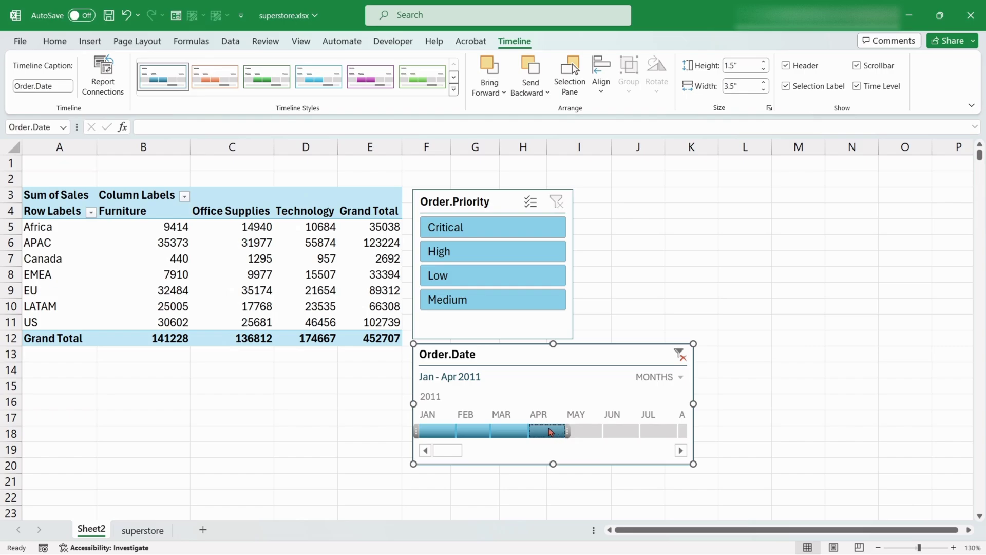
{"action": "left_click_drag", "start_coordinate": [81, 224], "coordinate": [383, 303]}
{"action": "left_click", "coordinate": [384, 303]}
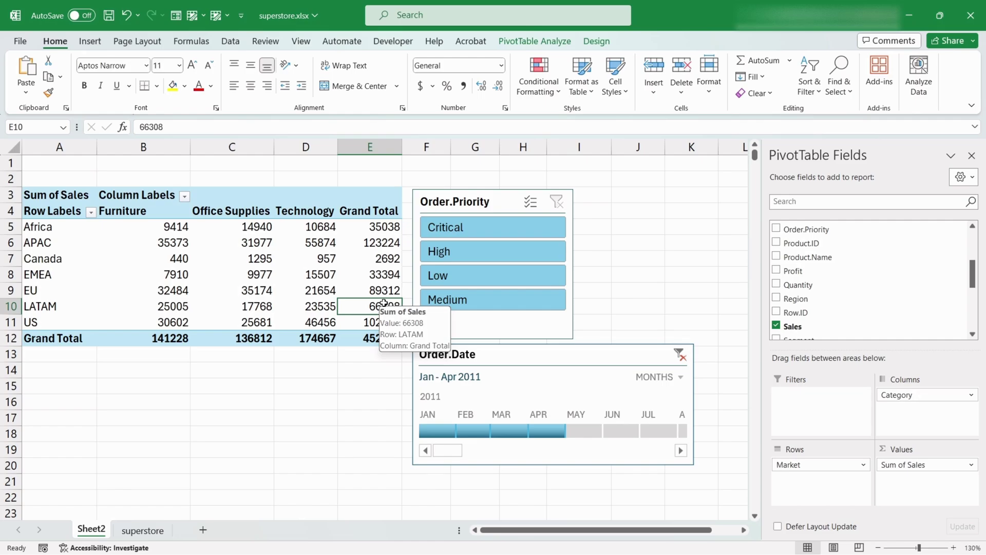
Step: Switch the Order.Date timeline to years and filter to 2013
{"action": "left_click", "coordinate": [681, 377]}
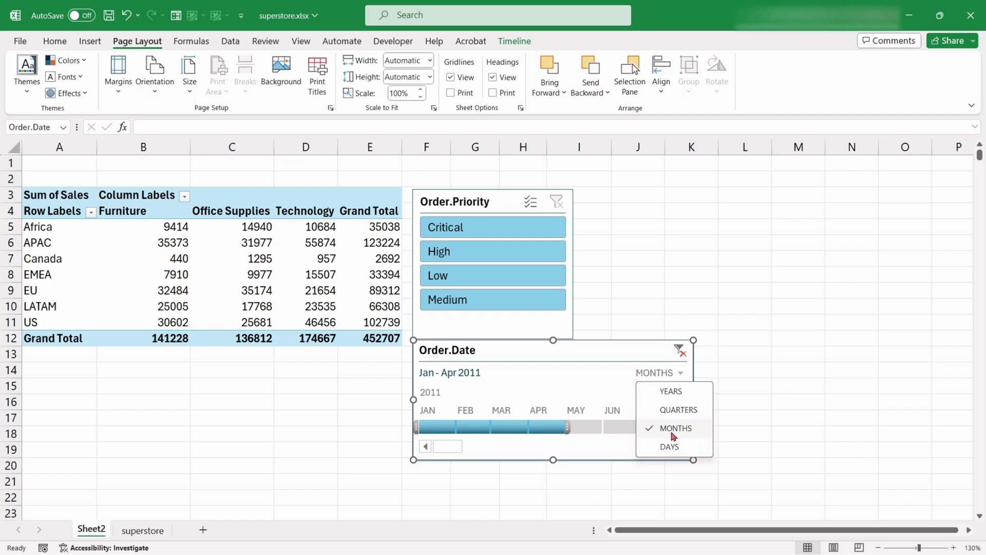
{"action": "left_click", "coordinate": [671, 392]}
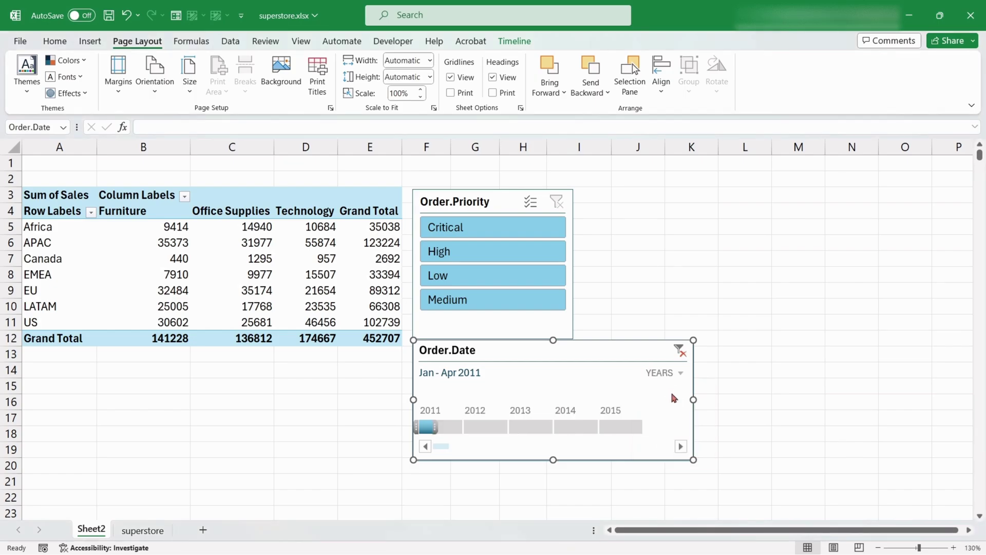
{"action": "left_click", "coordinate": [535, 430]}
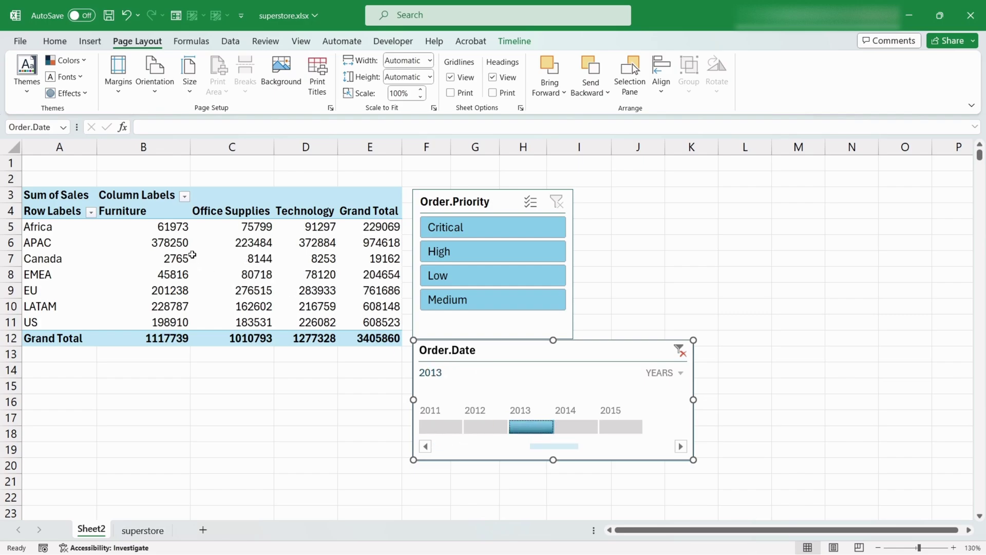
{"action": "left_click_drag", "start_coordinate": [150, 217], "coordinate": [390, 345]}
{"action": "left_click", "coordinate": [370, 306]}
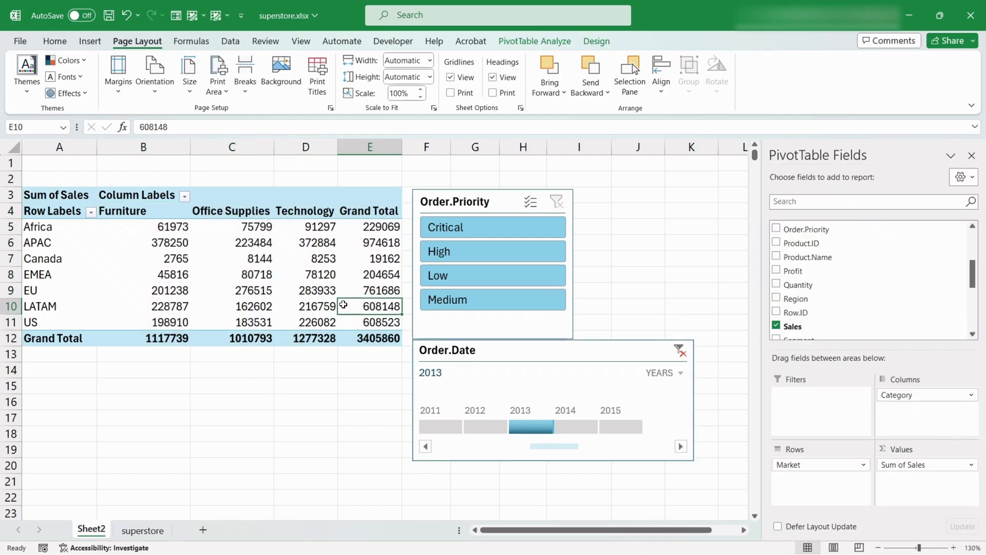
Step: Cycle the timeline filter through 2012, 2013, 2014 and 2015, returning to 2013
{"action": "left_click", "coordinate": [486, 426]}
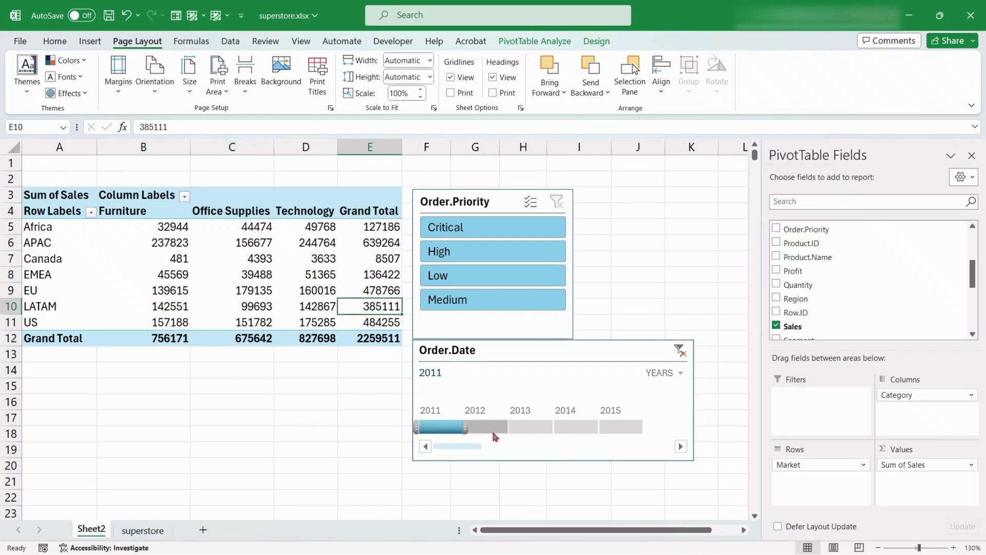
{"action": "left_click", "coordinate": [532, 427]}
{"action": "left_click", "coordinate": [582, 428]}
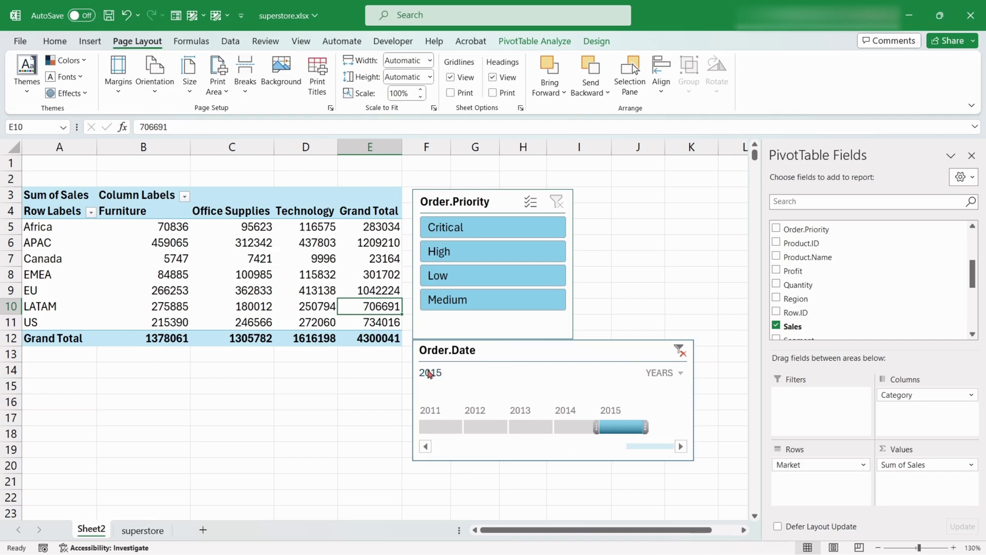
{"action": "left_click", "coordinate": [621, 427]}
{"action": "left_click", "coordinate": [392, 368]}
{"action": "left_click", "coordinate": [555, 426]}
{"action": "left_click", "coordinate": [334, 353]}
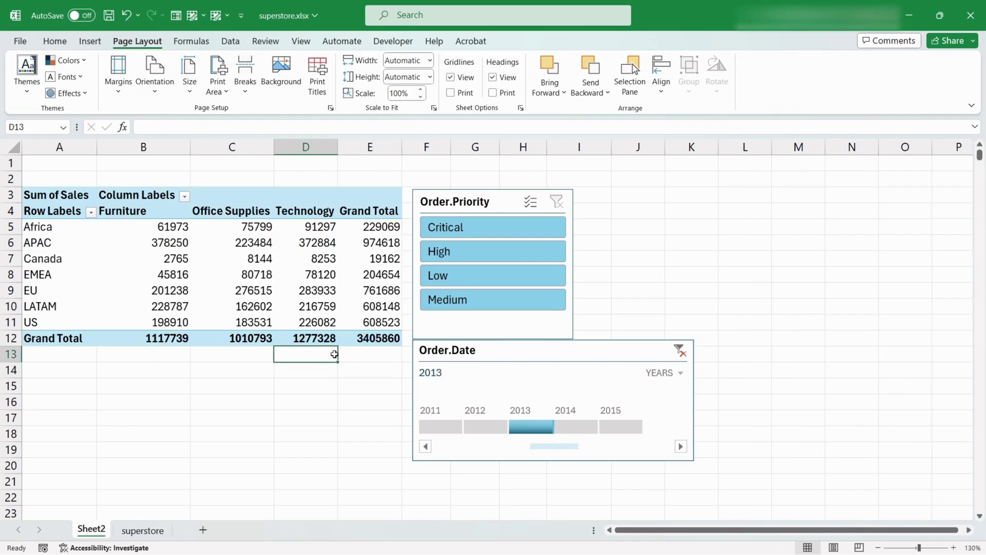
{"action": "left_click", "coordinate": [370, 385]}
Step: Try High, Low and Medium priorities, finishing on Critical orders with the year filter
{"action": "left_click", "coordinate": [370, 290]}
{"action": "left_click", "coordinate": [465, 253]}
{"action": "left_click", "coordinate": [440, 277]}
{"action": "left_click", "coordinate": [455, 301]}
{"action": "left_click", "coordinate": [486, 426]}
{"action": "left_click", "coordinate": [469, 230]}
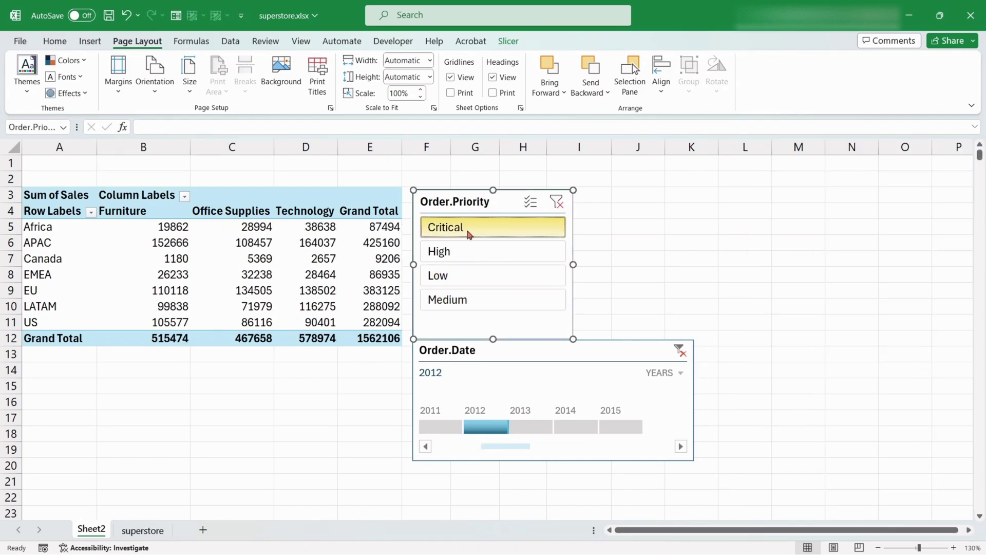
{"action": "left_click", "coordinate": [516, 426]}
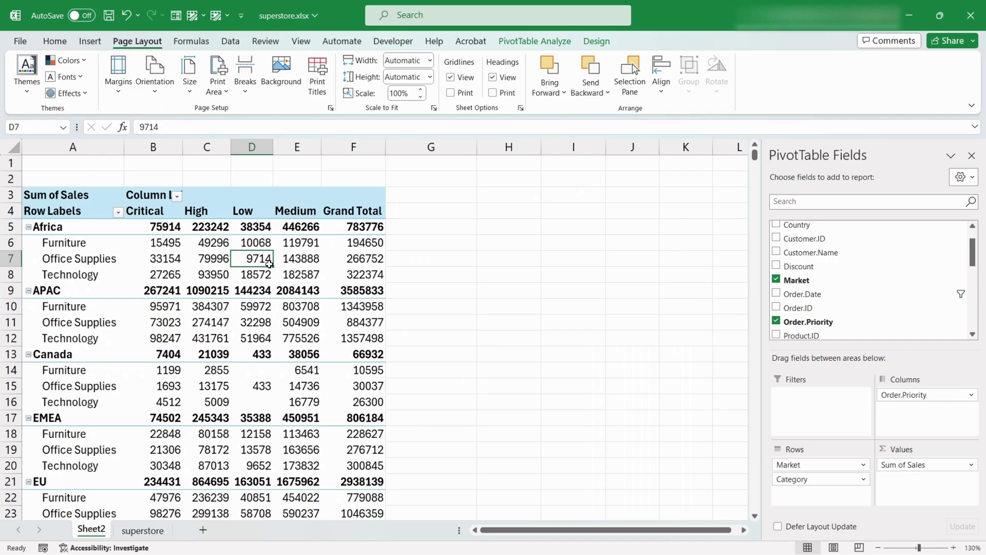
Step: Apply the purple Medium PivotTable style from the Design styles gallery
{"action": "left_click", "coordinate": [597, 41]}
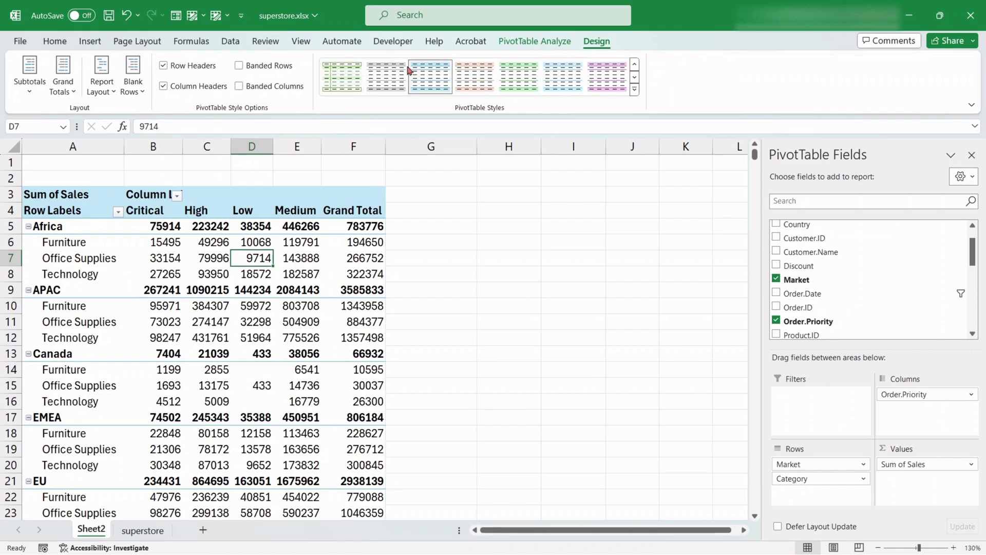
{"action": "left_click", "coordinate": [635, 89]}
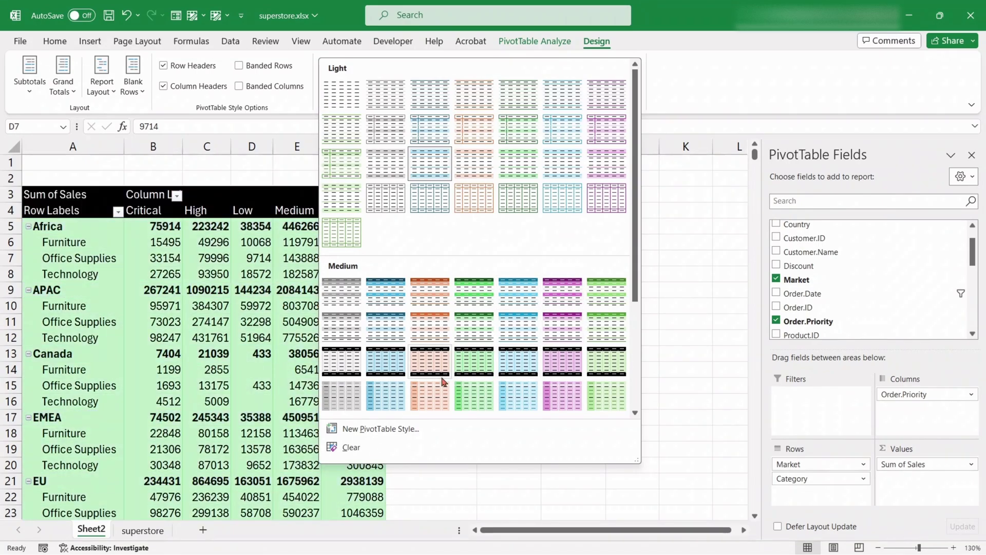
{"action": "left_click", "coordinate": [561, 298]}
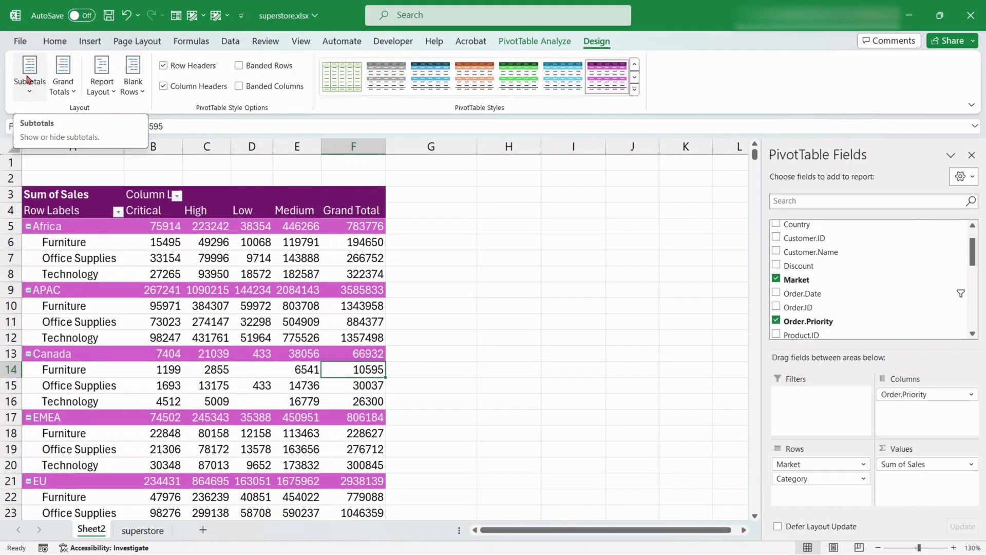
{"action": "left_click", "coordinate": [29, 75]}
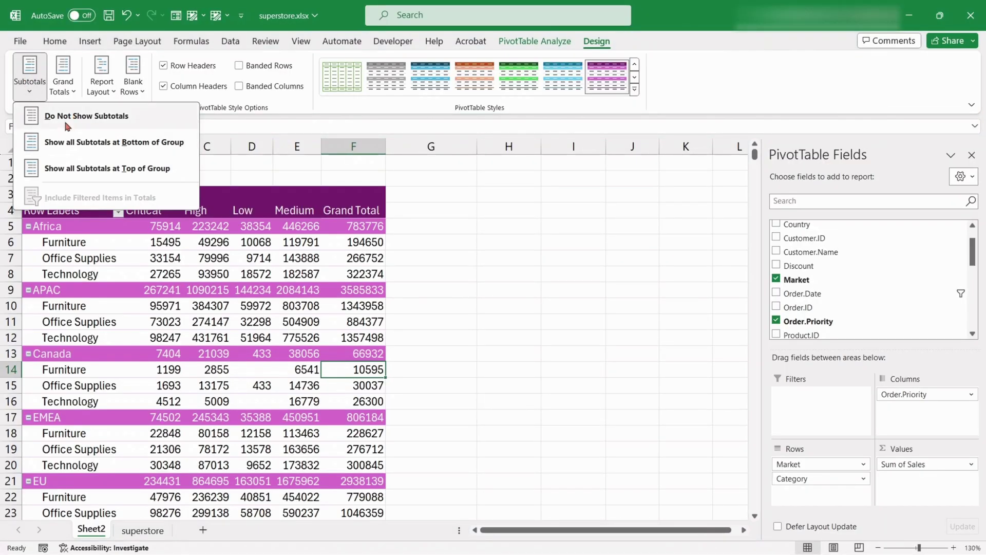
{"action": "left_click", "coordinate": [63, 123]}
{"action": "left_click", "coordinate": [30, 74]}
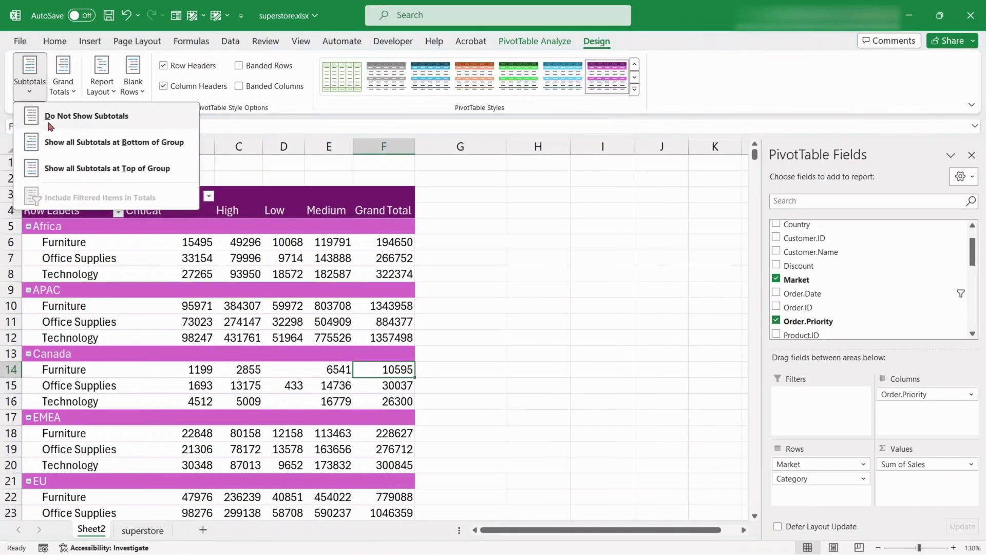
{"action": "left_click", "coordinate": [85, 138]}
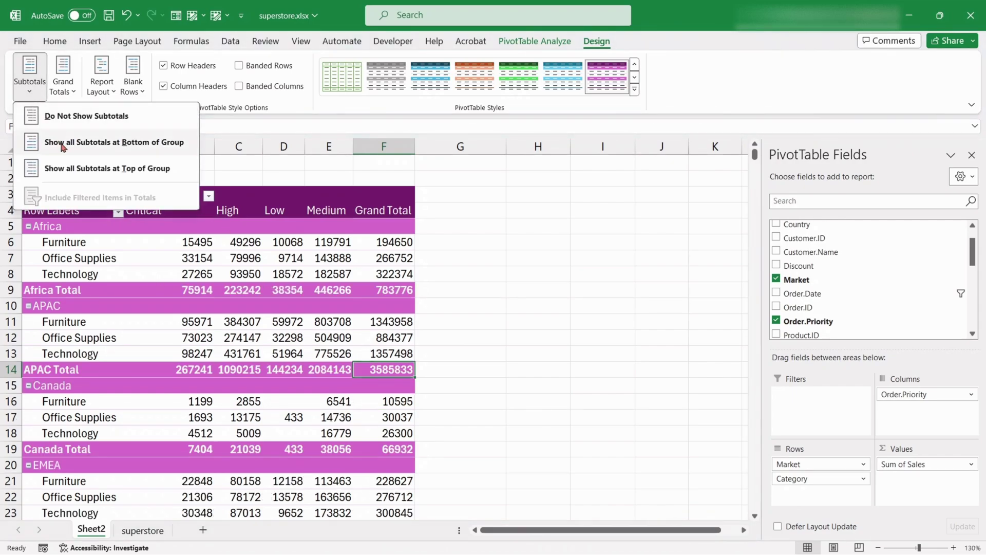
{"action": "left_click", "coordinate": [62, 147]}
{"action": "left_click", "coordinate": [30, 75]}
{"action": "left_click", "coordinate": [107, 168]}
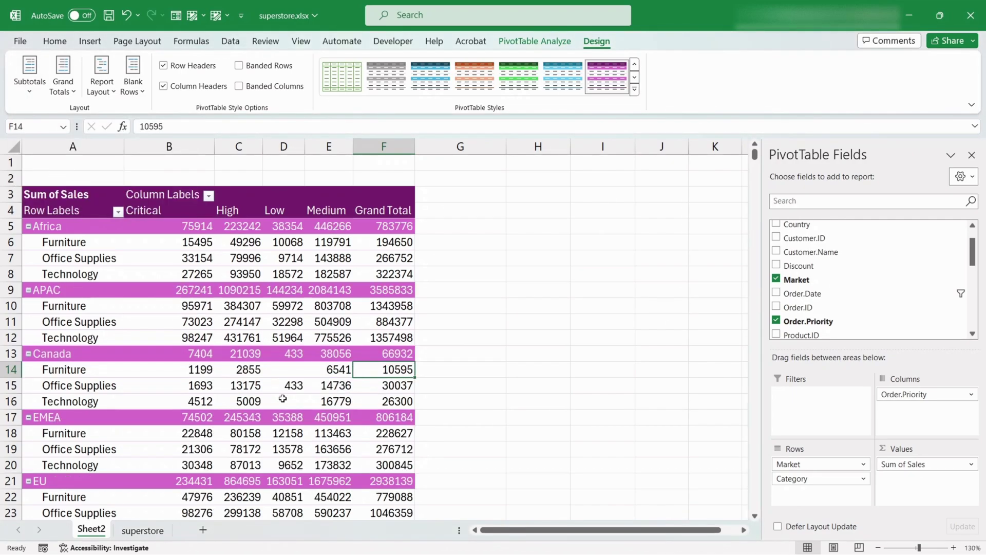
{"action": "left_click", "coordinate": [65, 92]}
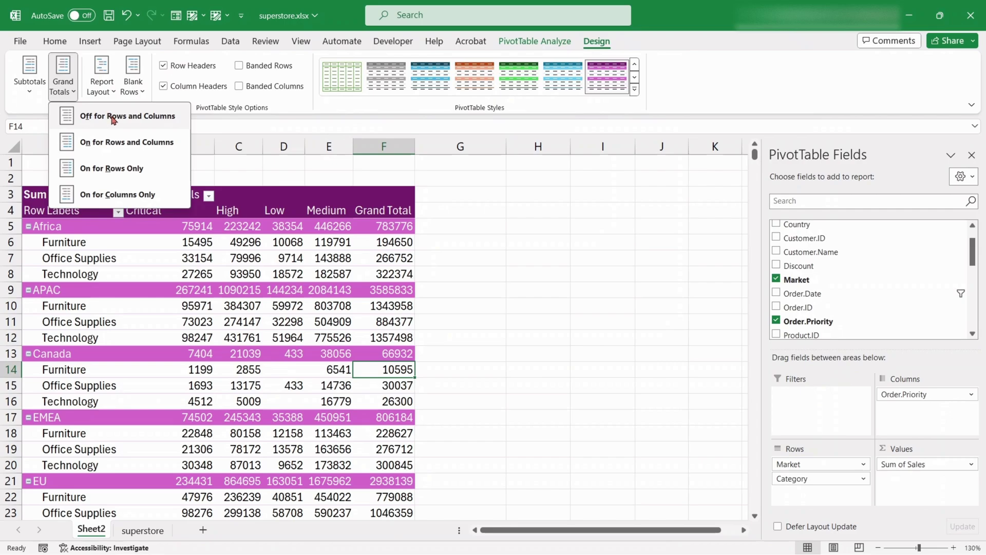
{"action": "left_click", "coordinate": [148, 117]}
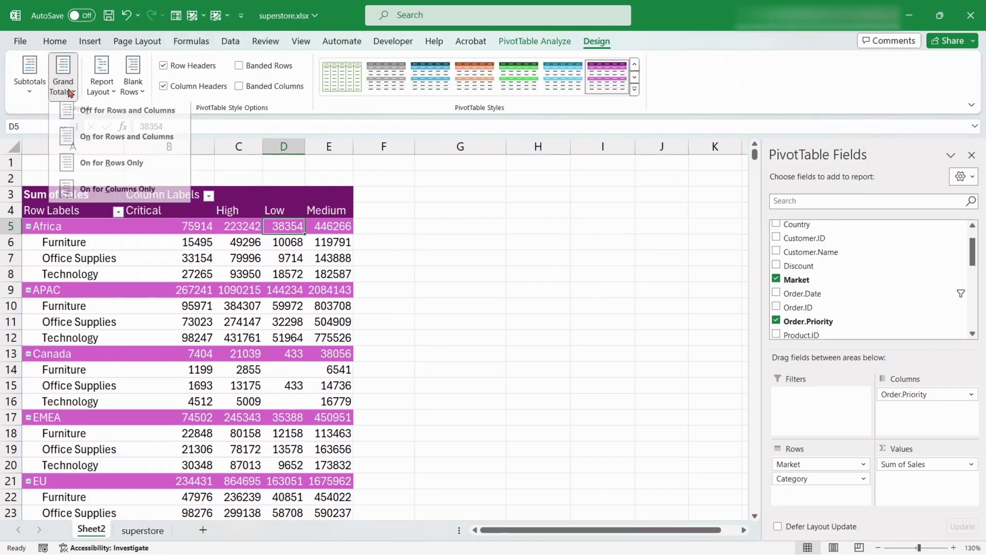
{"action": "left_click", "coordinate": [92, 142]}
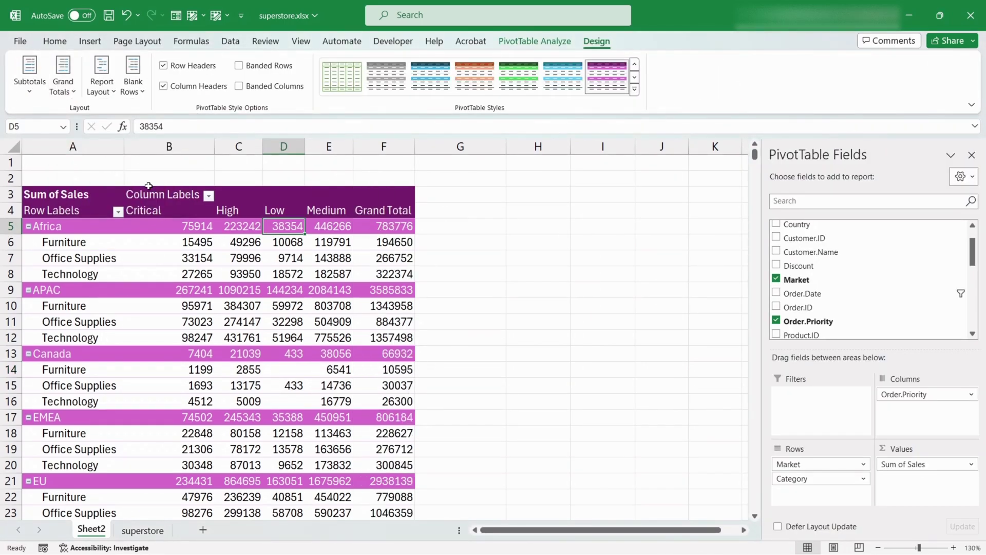
{"action": "left_click", "coordinate": [58, 85]}
{"action": "left_click", "coordinate": [98, 193]}
{"action": "scroll", "coordinate": [138, 280], "scroll_direction": "down", "scroll_amount": 8}
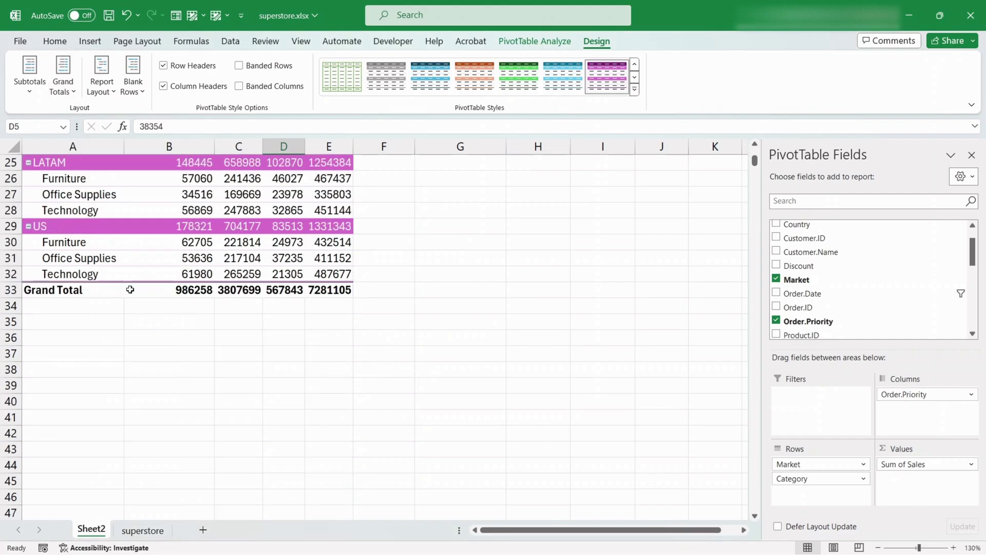
{"action": "scroll", "coordinate": [230, 250], "scroll_direction": "up", "scroll_amount": 8}
{"action": "left_click", "coordinate": [230, 250]}
{"action": "left_click", "coordinate": [63, 77]}
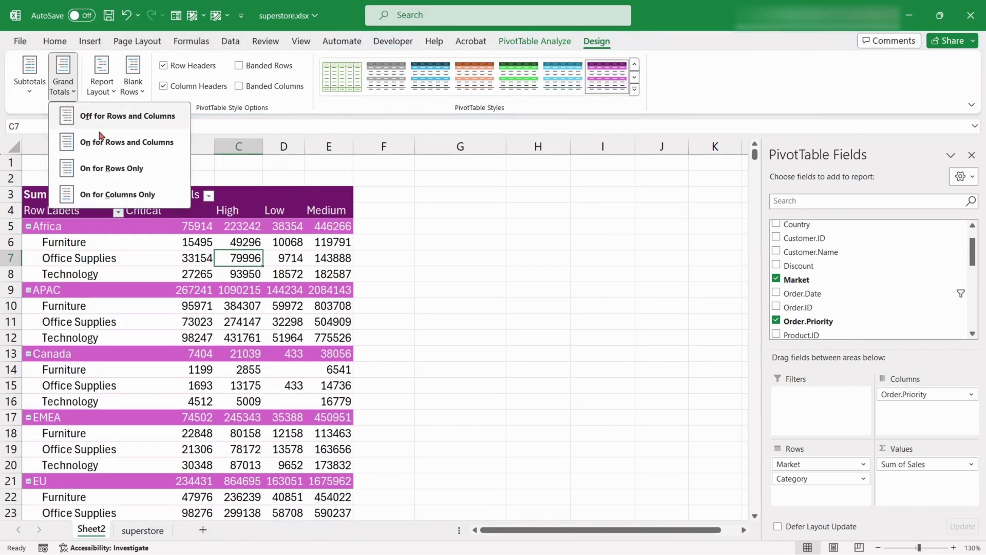
{"action": "left_click", "coordinate": [118, 143]}
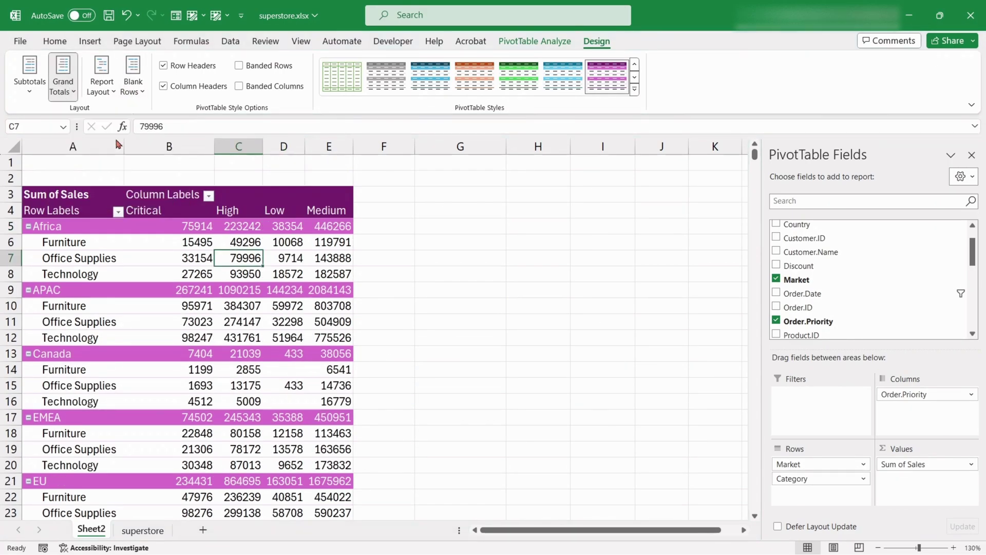
Step: Switch the pivot to tabular form with Market labels repeated on every row
{"action": "left_click", "coordinate": [104, 82]}
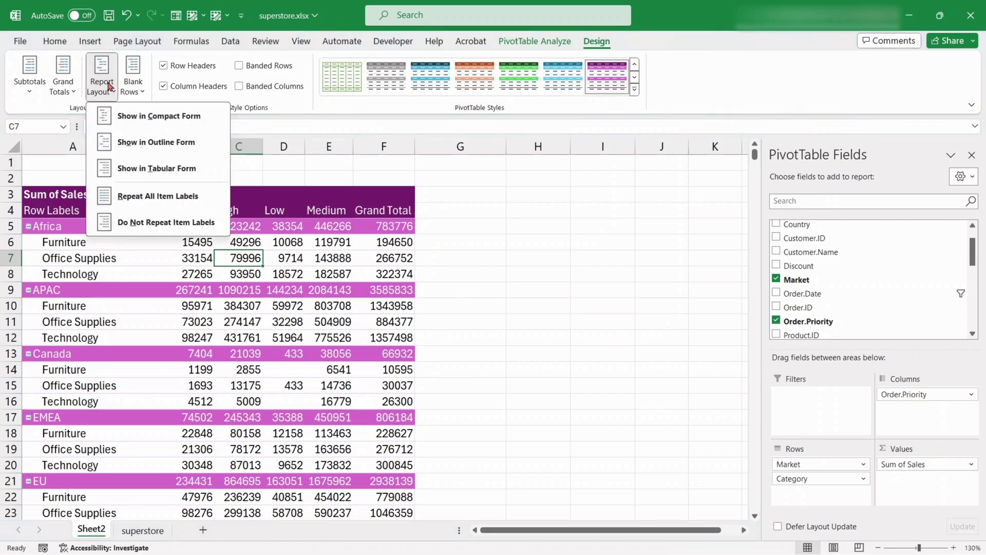
{"action": "left_click", "coordinate": [147, 120]}
{"action": "left_click", "coordinate": [101, 83]}
{"action": "left_click", "coordinate": [155, 142]}
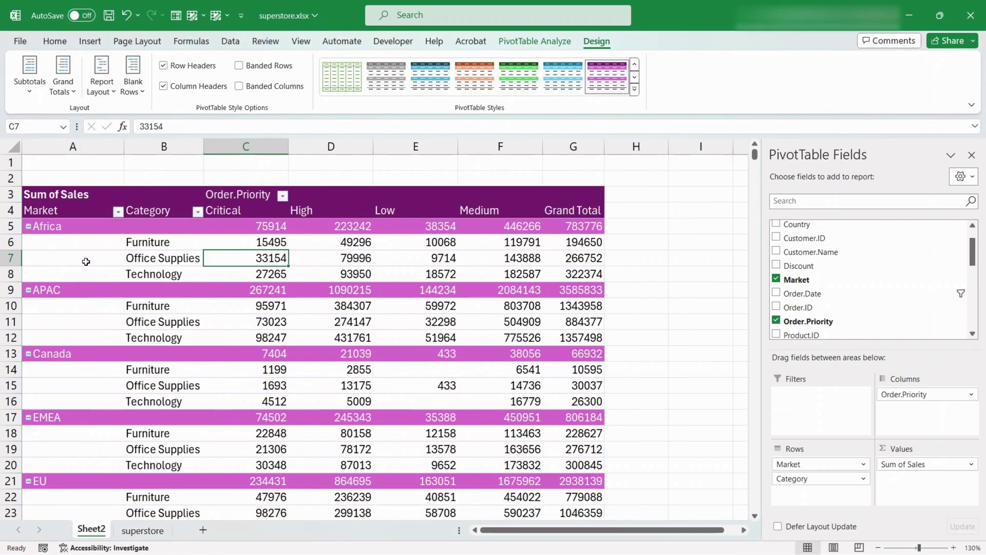
{"action": "left_click", "coordinate": [108, 95]}
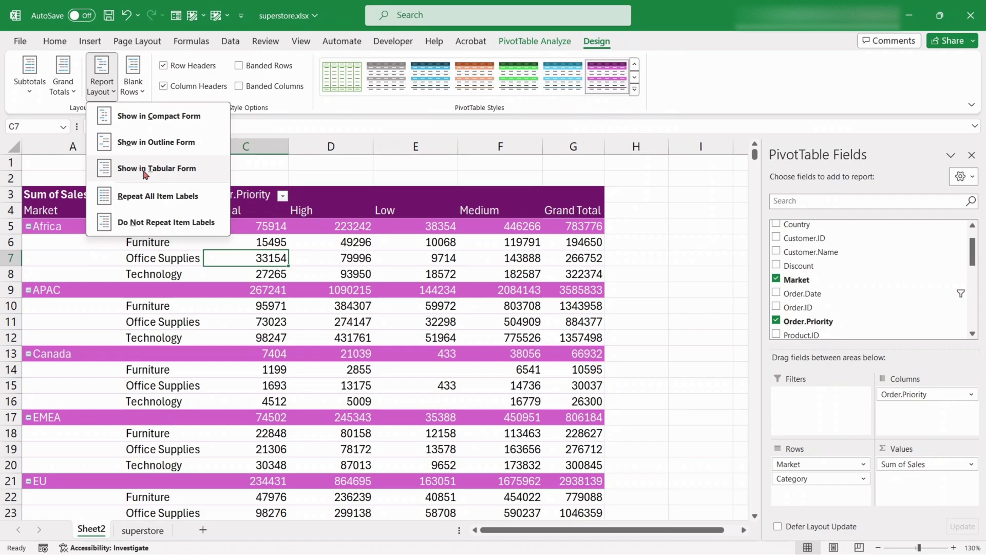
{"action": "left_click", "coordinate": [146, 169]}
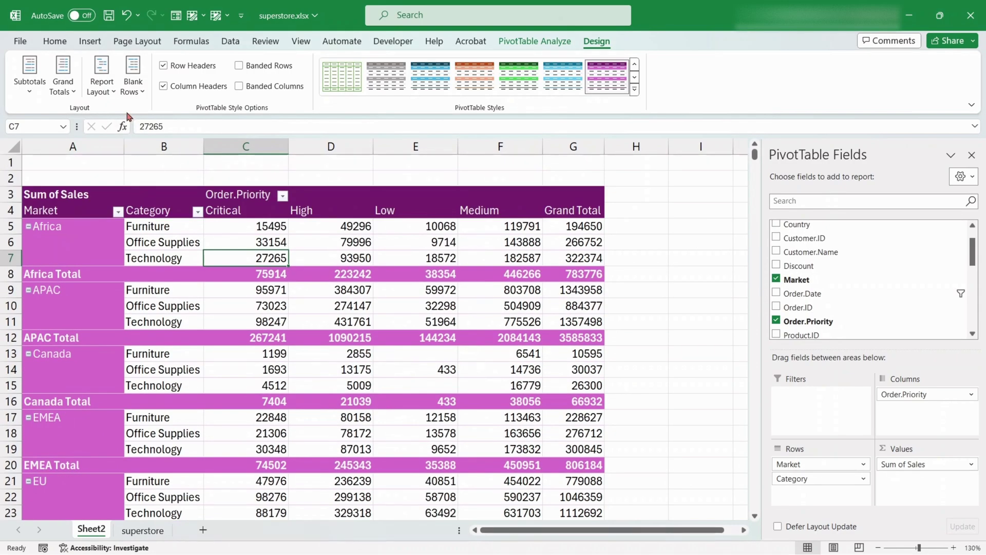
{"action": "left_click", "coordinate": [102, 82]}
{"action": "left_click", "coordinate": [128, 204]}
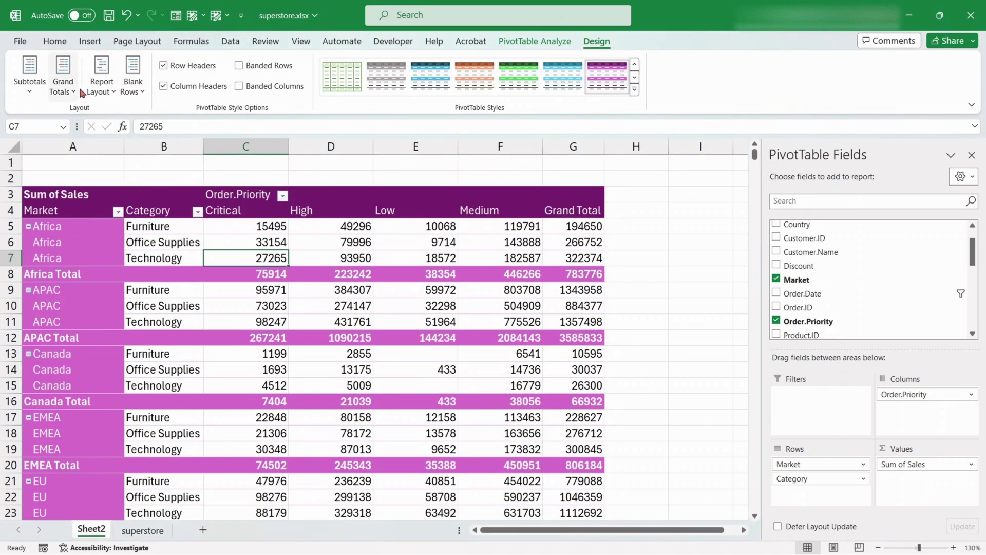
Step: Turn on banded rows and banded columns, keeping row and column header formatting
{"action": "left_click", "coordinate": [191, 67]}
{"action": "left_click", "coordinate": [191, 67]}
{"action": "left_click", "coordinate": [191, 67]}
{"action": "left_click", "coordinate": [191, 67]}
{"action": "left_click", "coordinate": [196, 86]}
{"action": "left_click", "coordinate": [196, 86]}
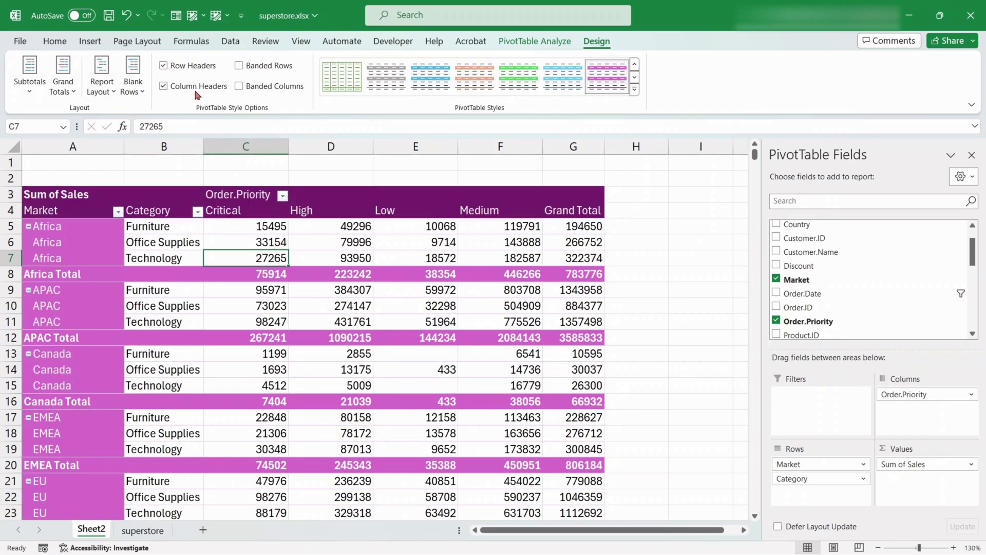
{"action": "left_click", "coordinate": [266, 67]}
{"action": "left_click", "coordinate": [267, 67]}
{"action": "left_click", "coordinate": [267, 67]}
{"action": "left_click", "coordinate": [267, 87]}
{"action": "left_click", "coordinate": [267, 88]}
{"action": "left_click", "coordinate": [267, 88]}
Step: Select a cell outside PivotTable2 to hide the field list and contextual tabs
{"action": "left_click", "coordinate": [527, 340]}
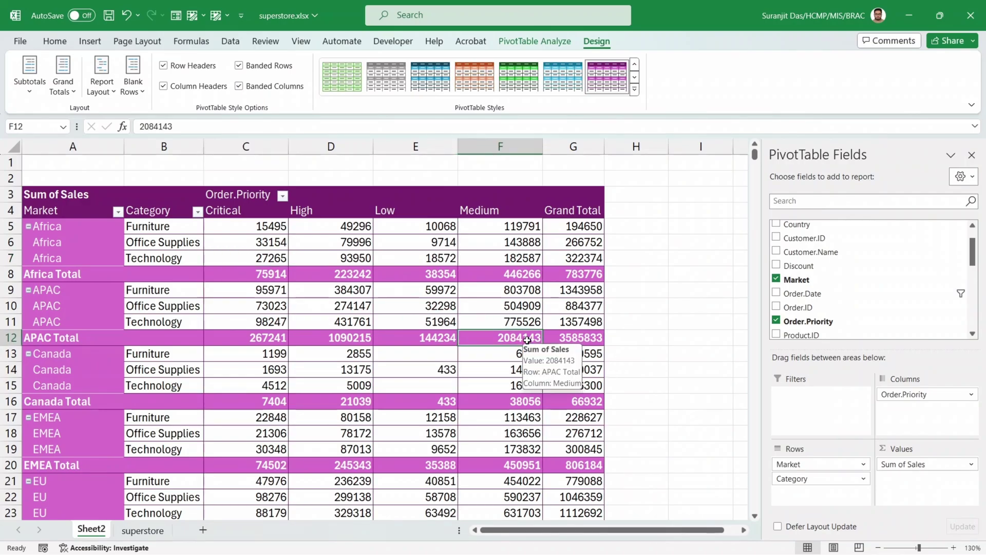
{"action": "left_click", "coordinate": [632, 342]}
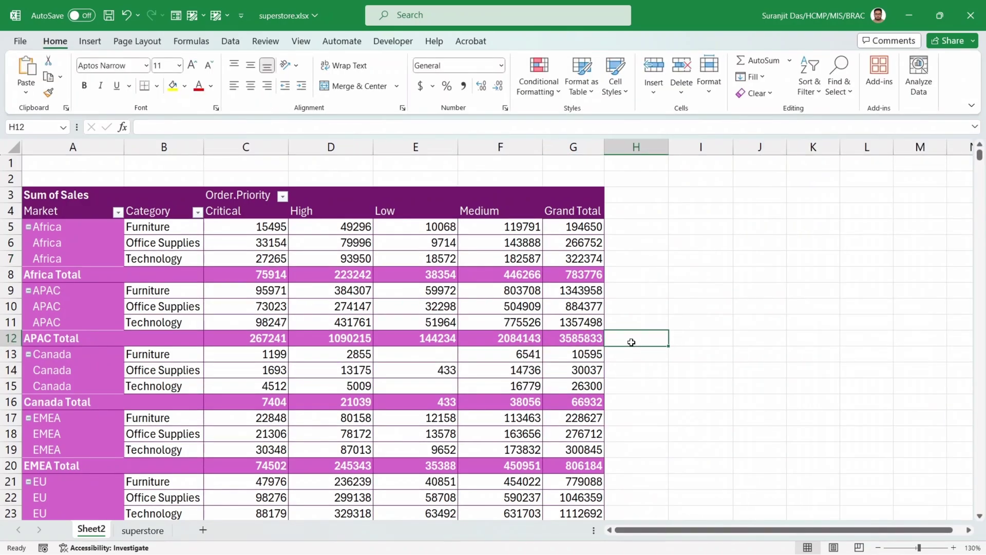